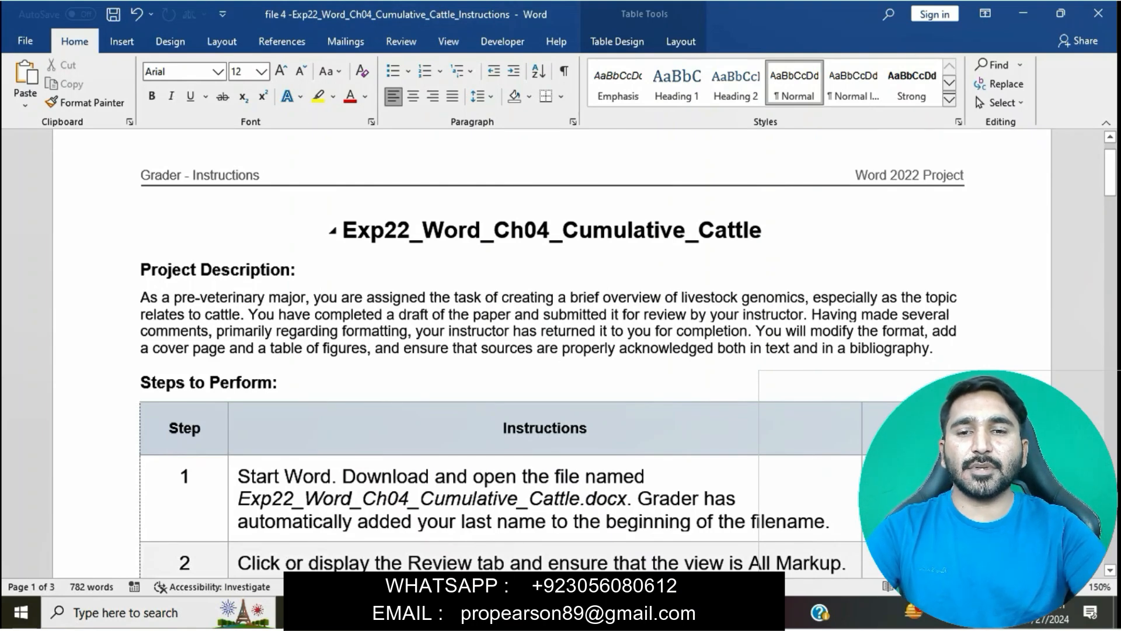
Step: Highlight the project title Exp22_Word_Ch04_Cumulative_Cattle in yellow in the instructions document
left_click_drag(341, 230, 773, 230)
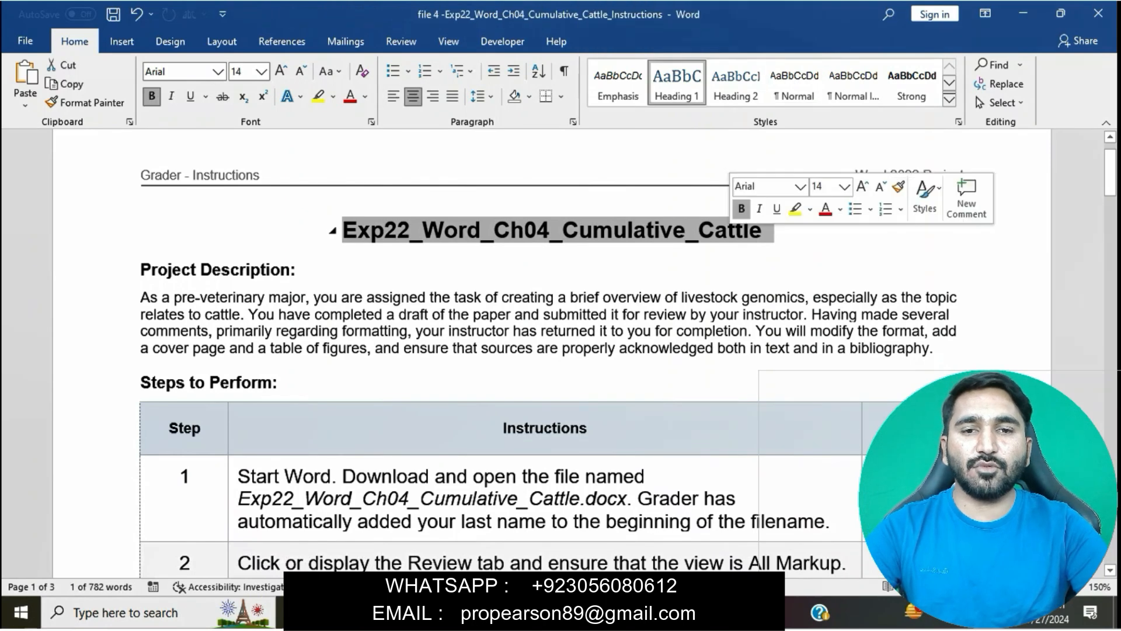
left_click(795, 209)
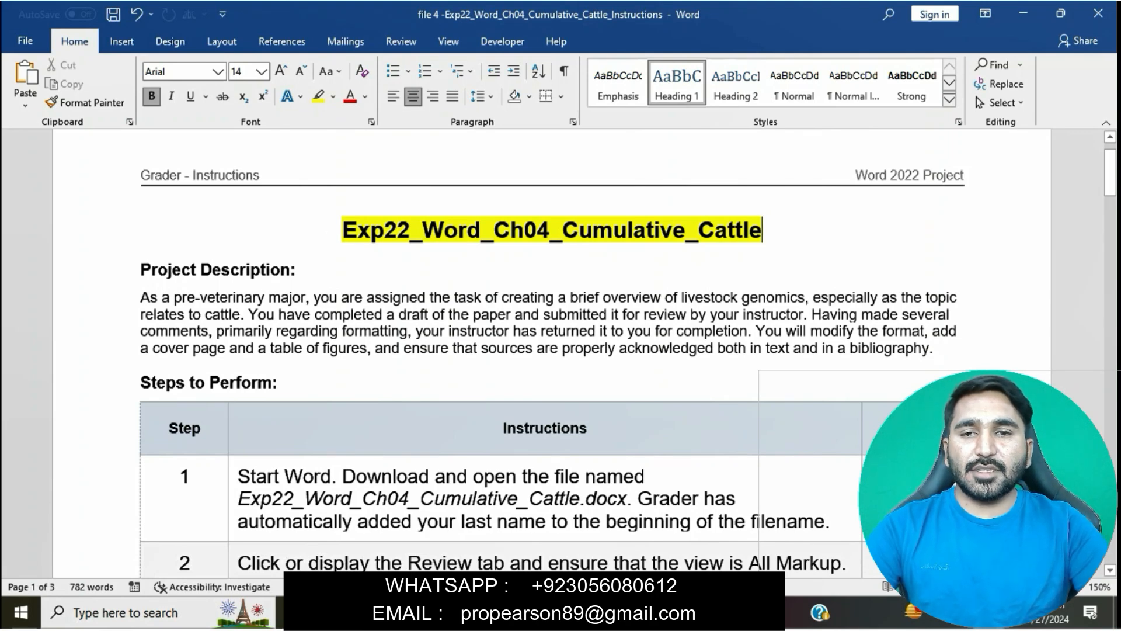
Step: Highlight the step 1 instruction text in the table in yellow
scroll(552, 351, "down", 1)
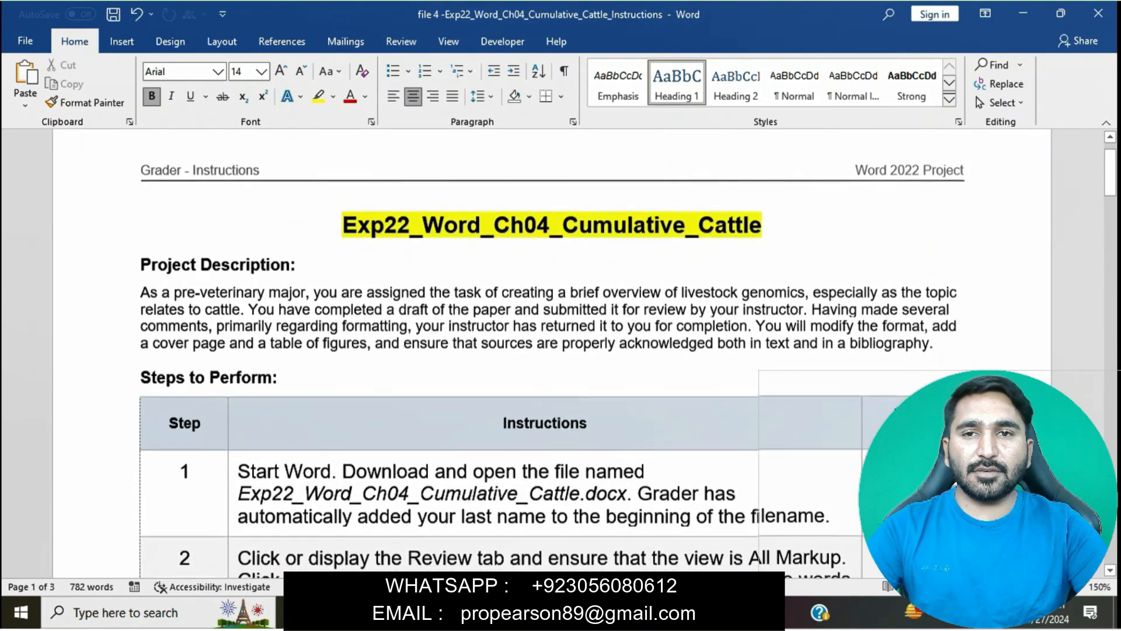
scroll(551, 350, "down", 5)
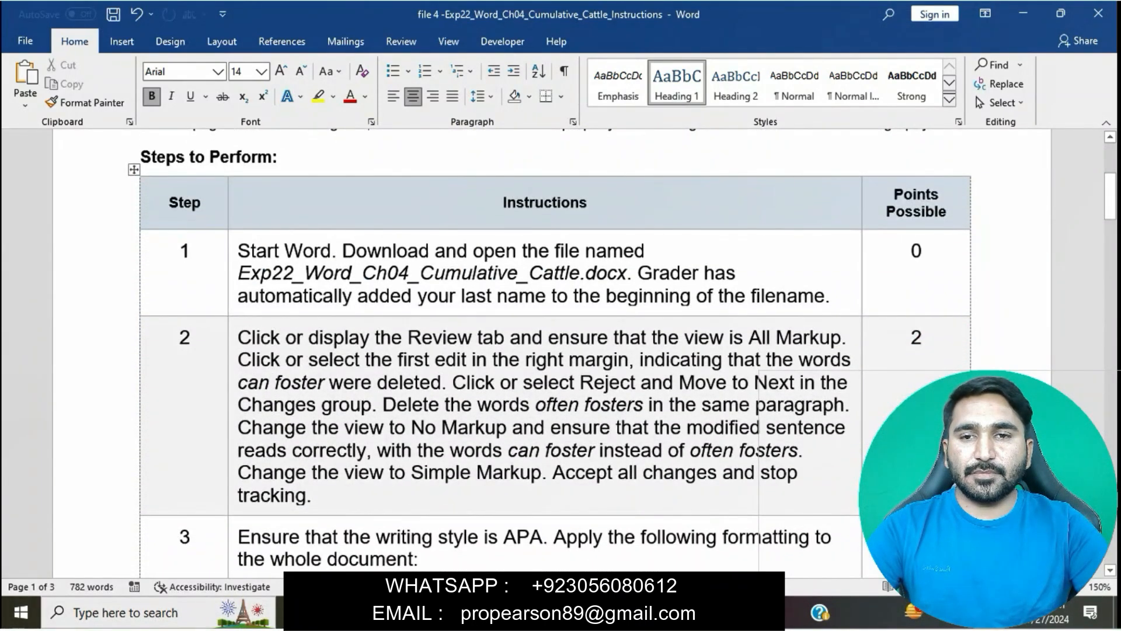
left_click(232, 252)
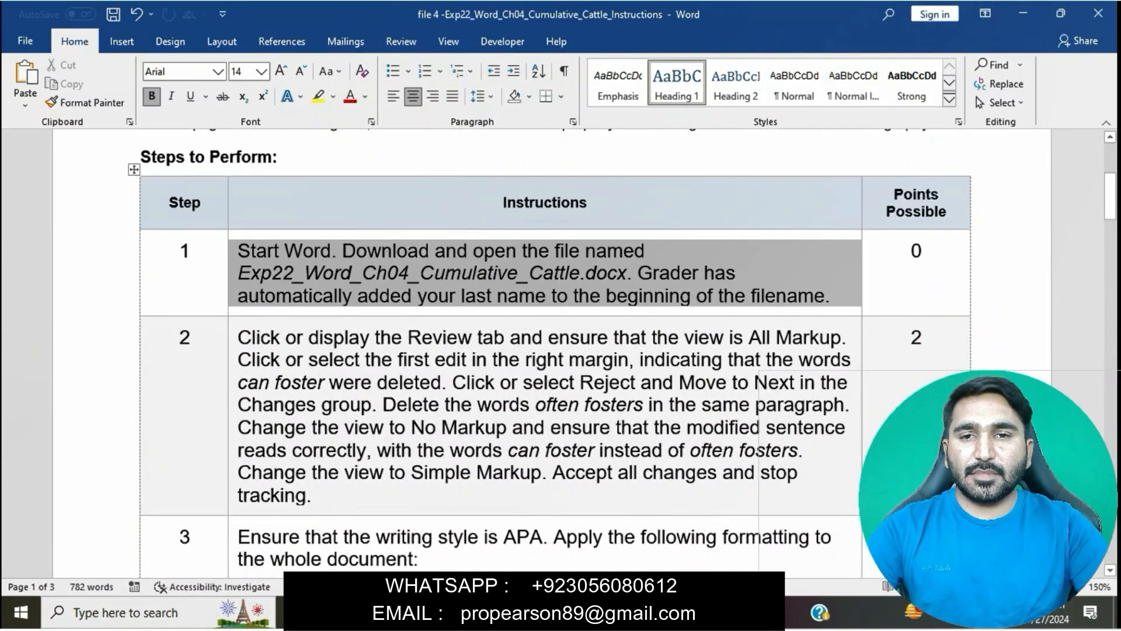
left_click(295, 297)
left_click(318, 359)
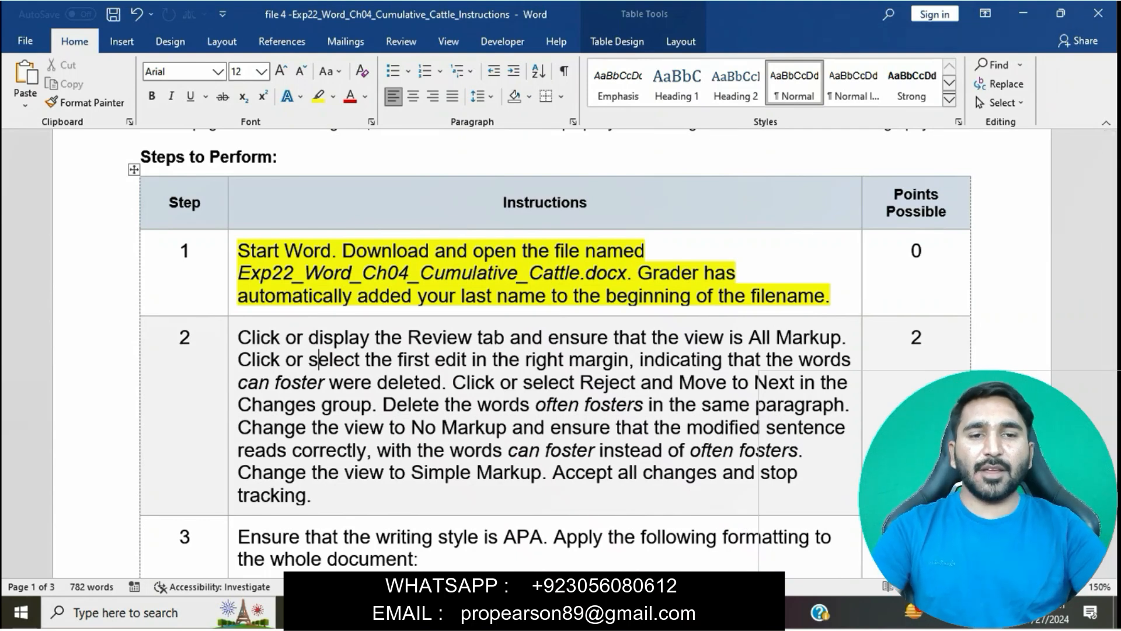
Step: Switch to the Cumulative_Cattle report and look through the whole draft, including its comments and tables
mouse_move(580, 612)
left_click(662, 534)
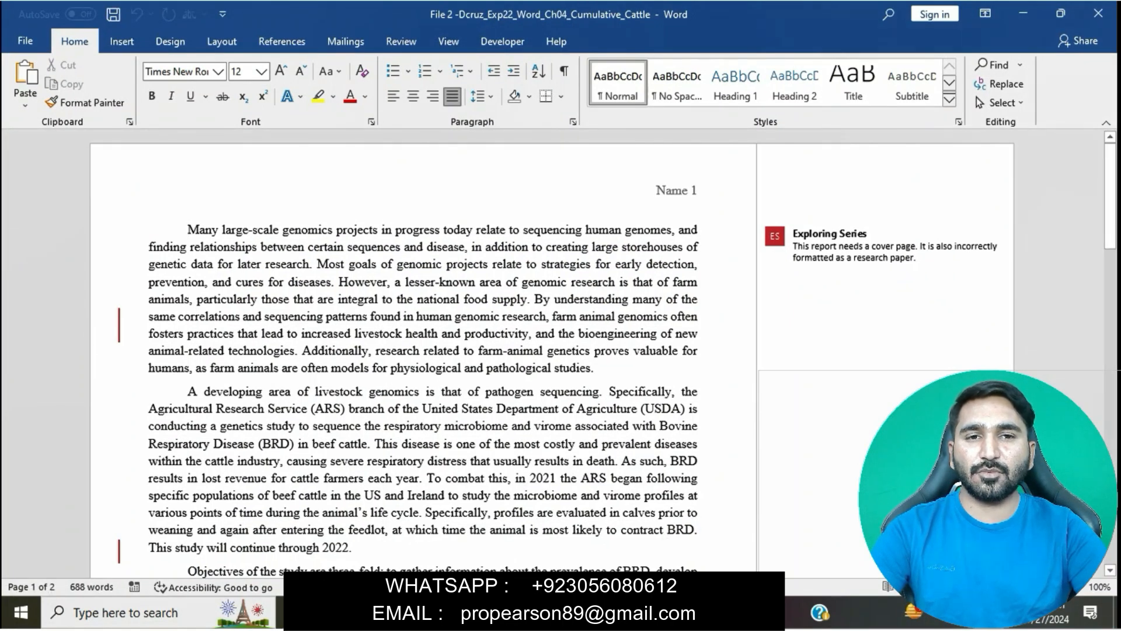
scroll(423, 351, "down", 8)
scroll(423, 350, "down", 10)
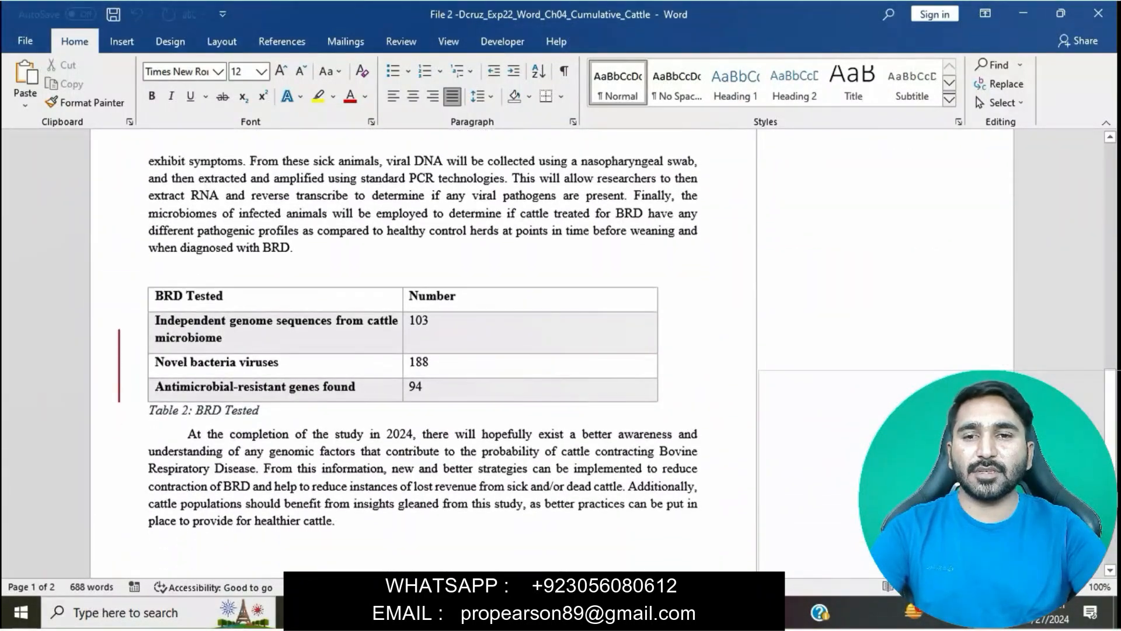
scroll(423, 350, "down", 7)
scroll(424, 350, "up", 20)
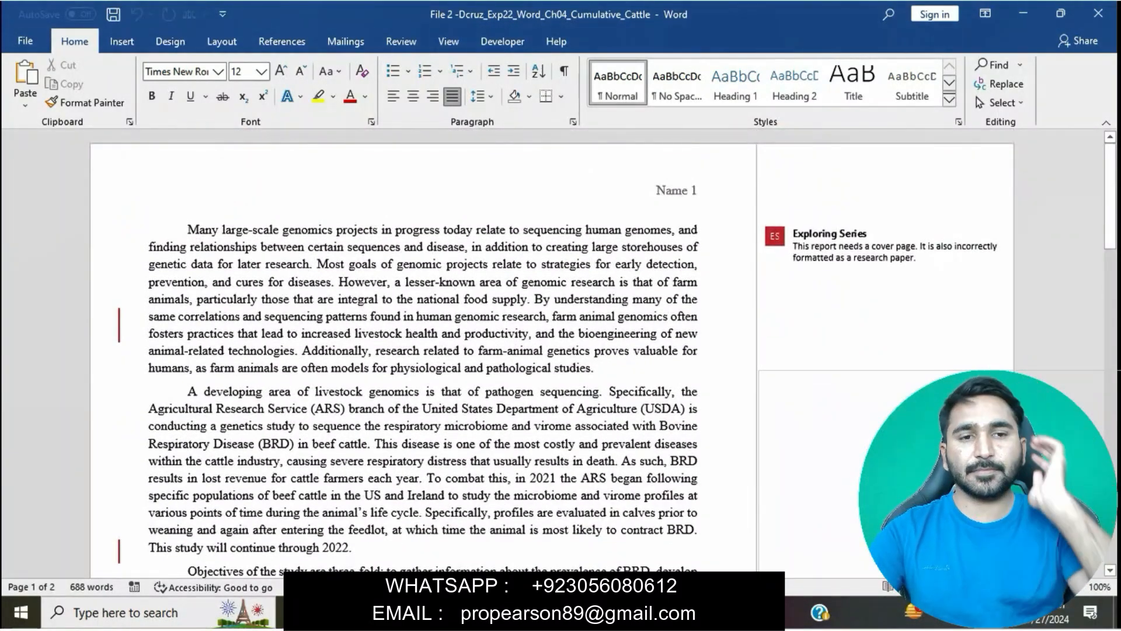
Step: Return to the instructions document and remove the highlight from the step 1 instruction
mouse_move(578, 613)
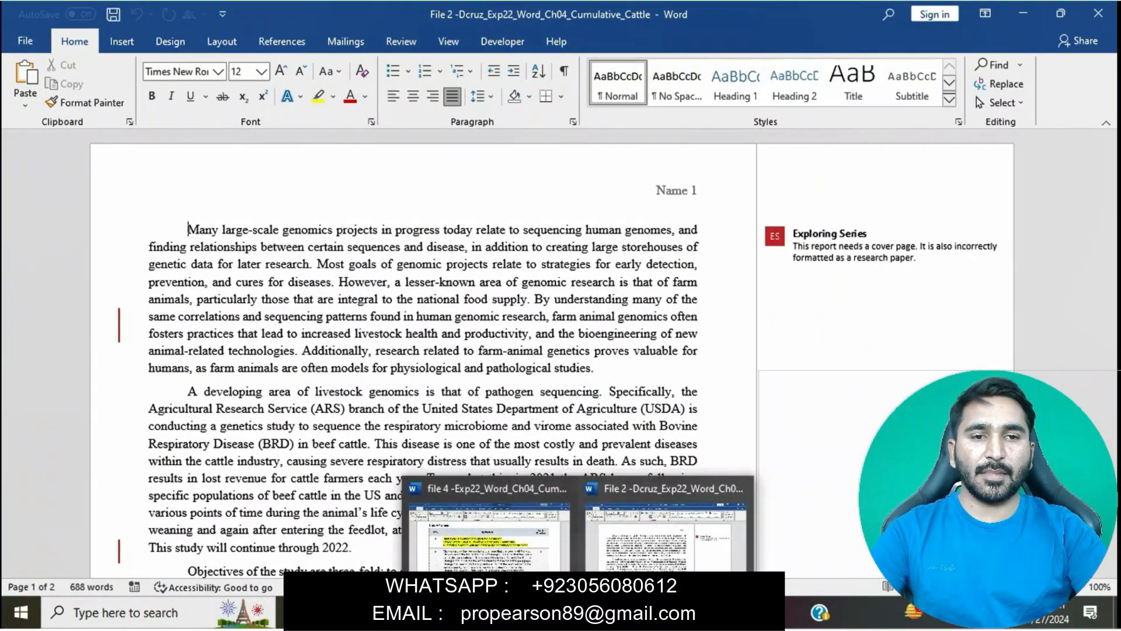
left_click(491, 540)
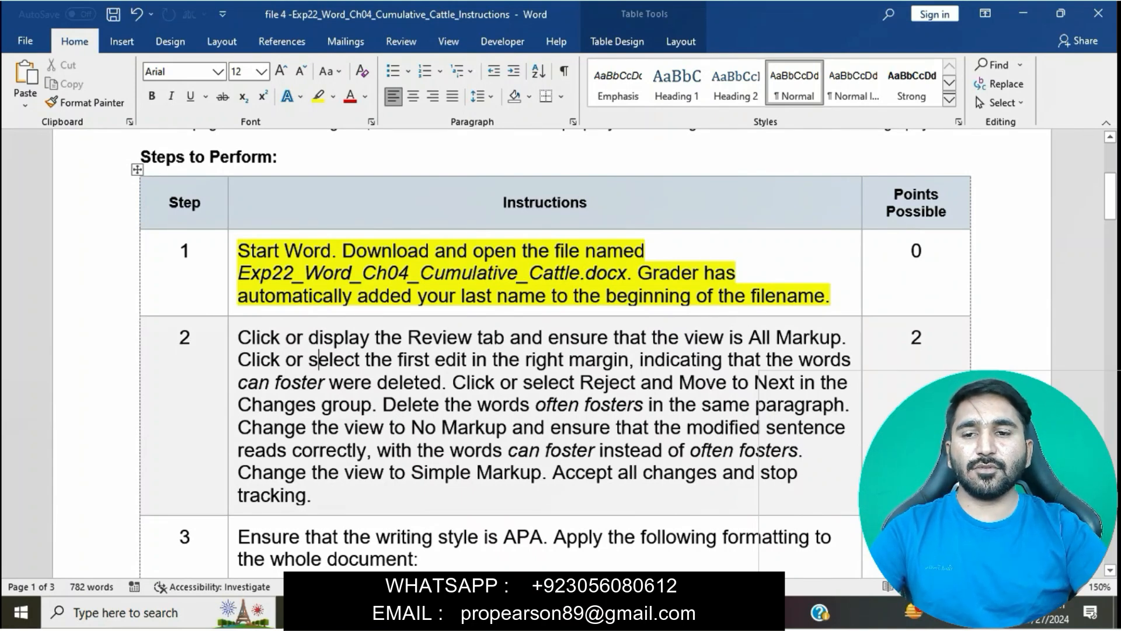
left_click(233, 256)
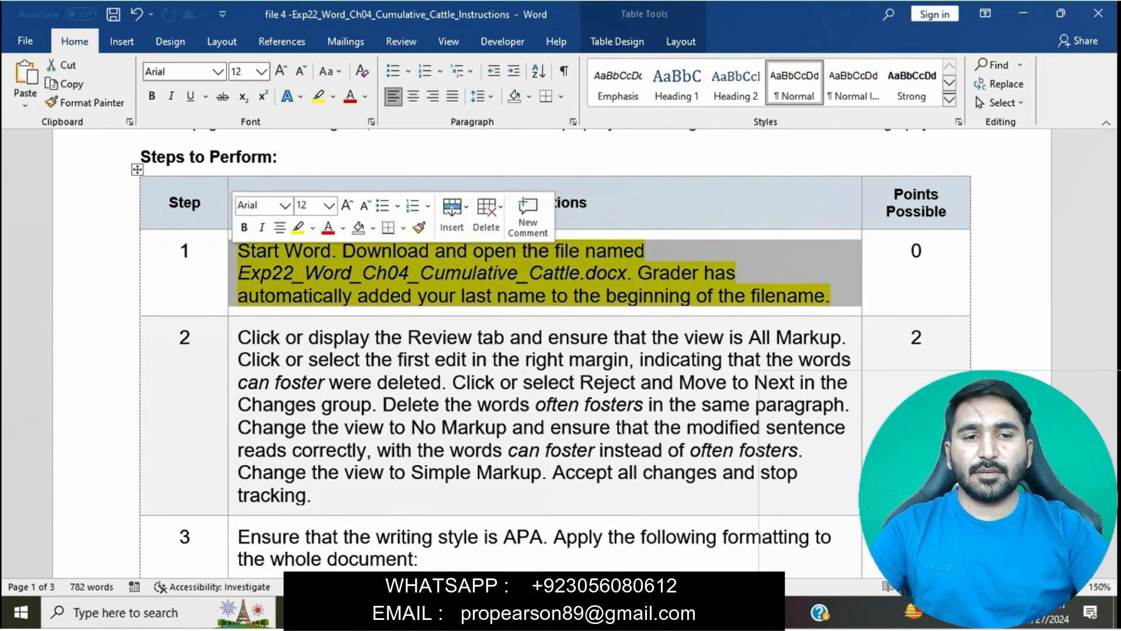
left_click(345, 359)
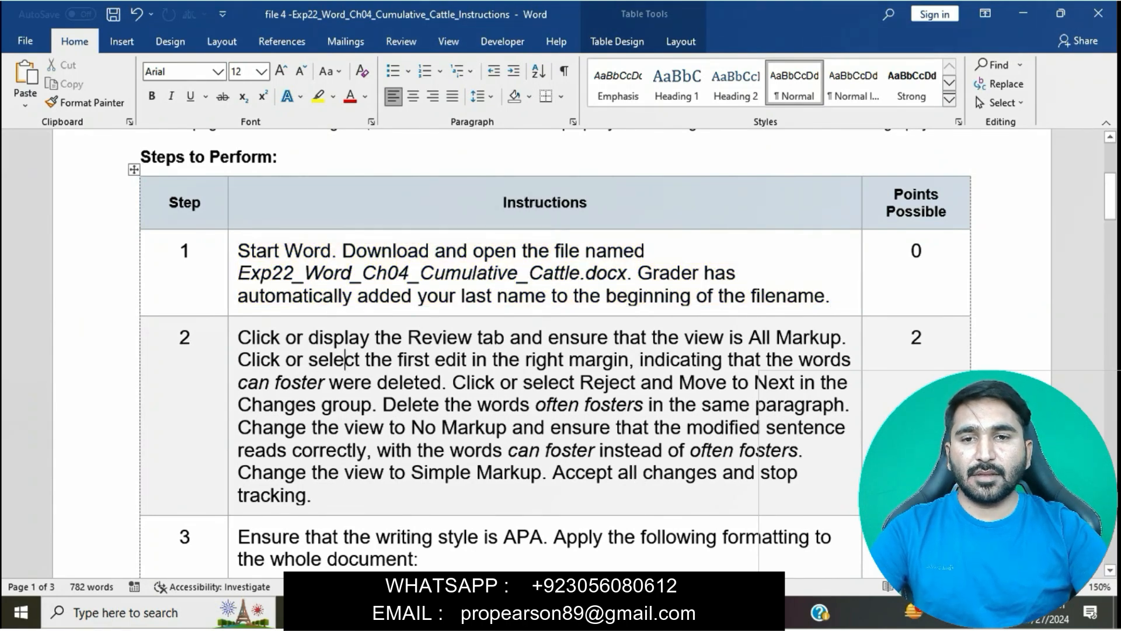
Step: Highlight the whole step 2 instruction text in yellow
scroll(560, 350, "down", 3)
left_click(233, 315)
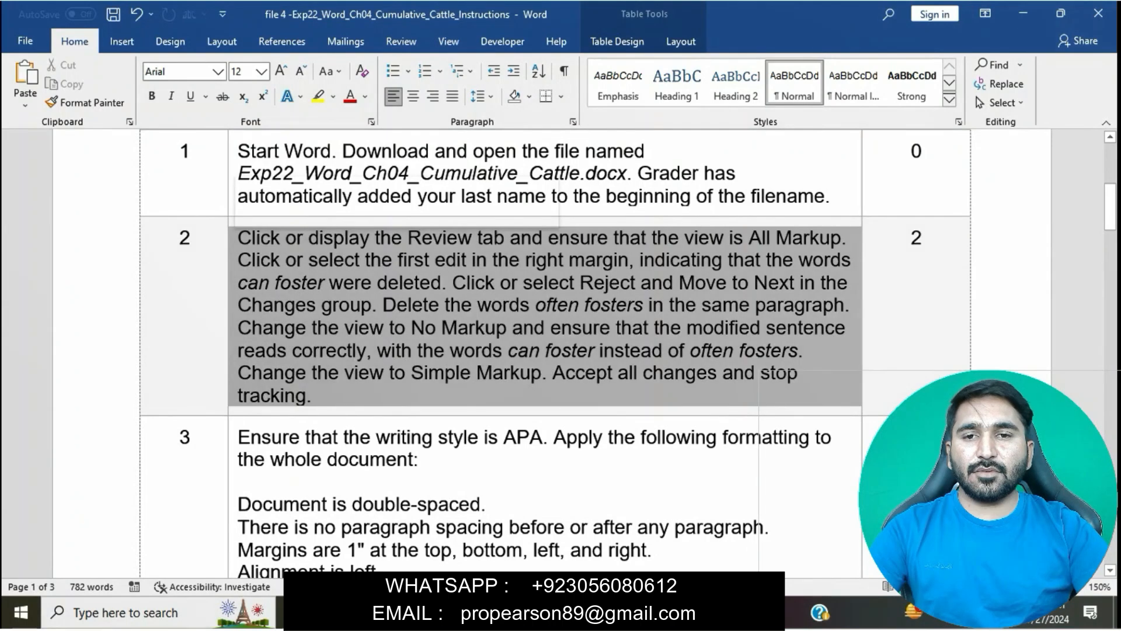
left_click(301, 212)
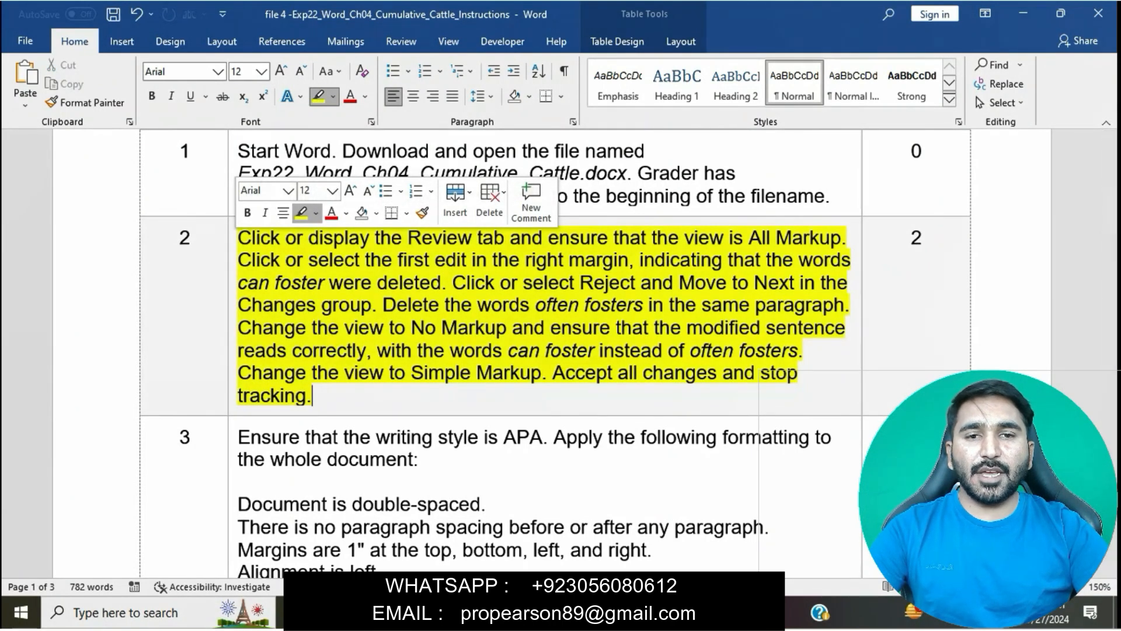
left_click(301, 213)
left_click(309, 261)
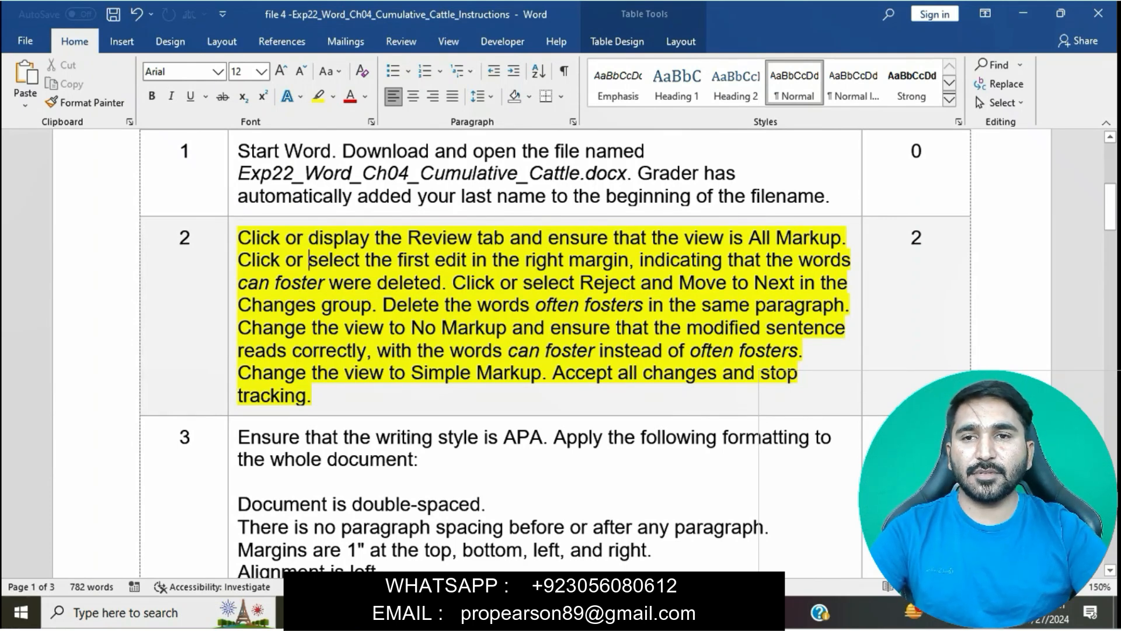
Step: Mark the Review phrase in step 2, and bring up the reviewing tools in the Cumulative_Cattle report
left_click_drag(238, 237, 510, 237)
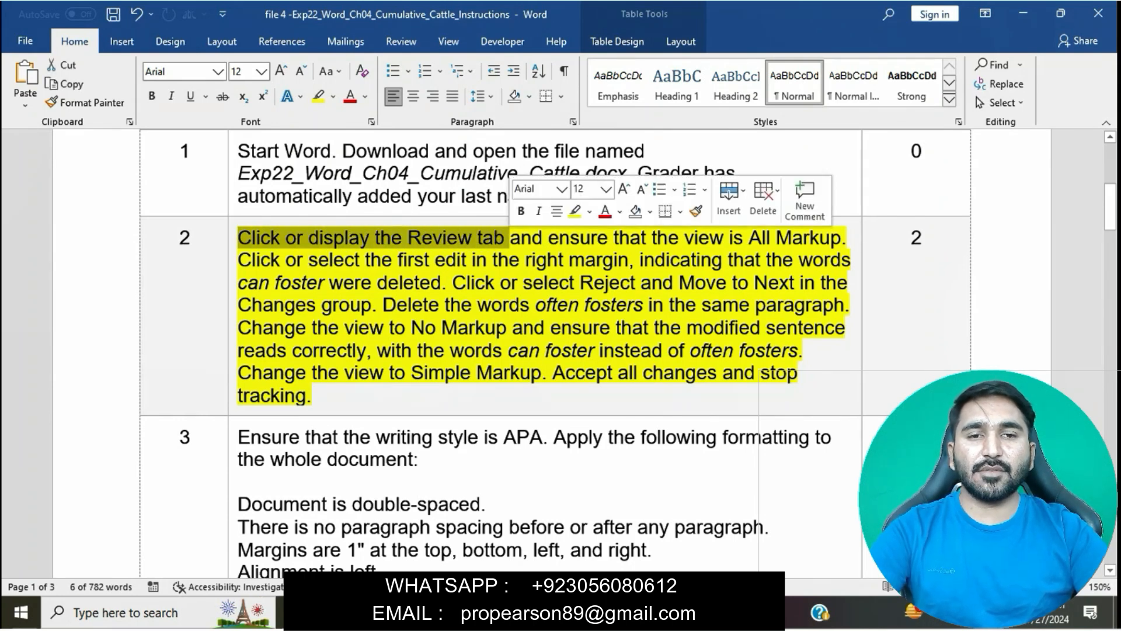
mouse_move(580, 613)
left_click(671, 526)
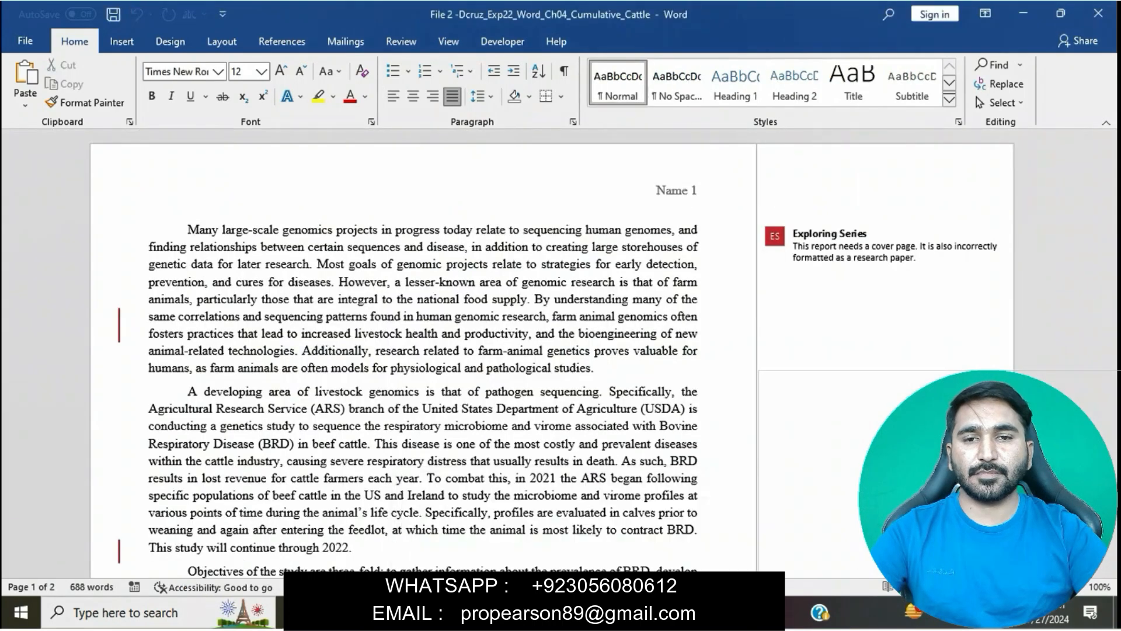
left_click(401, 41)
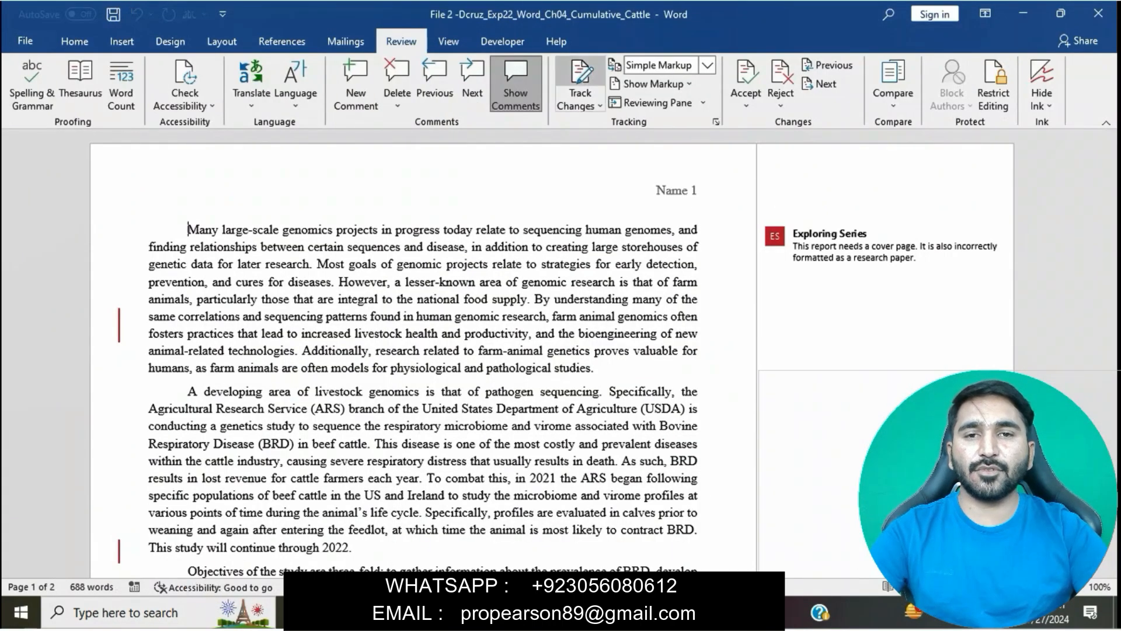
Step: Check the markup view required in step 2 and set the report's tracked-changes display to All Markup
mouse_move(580, 613)
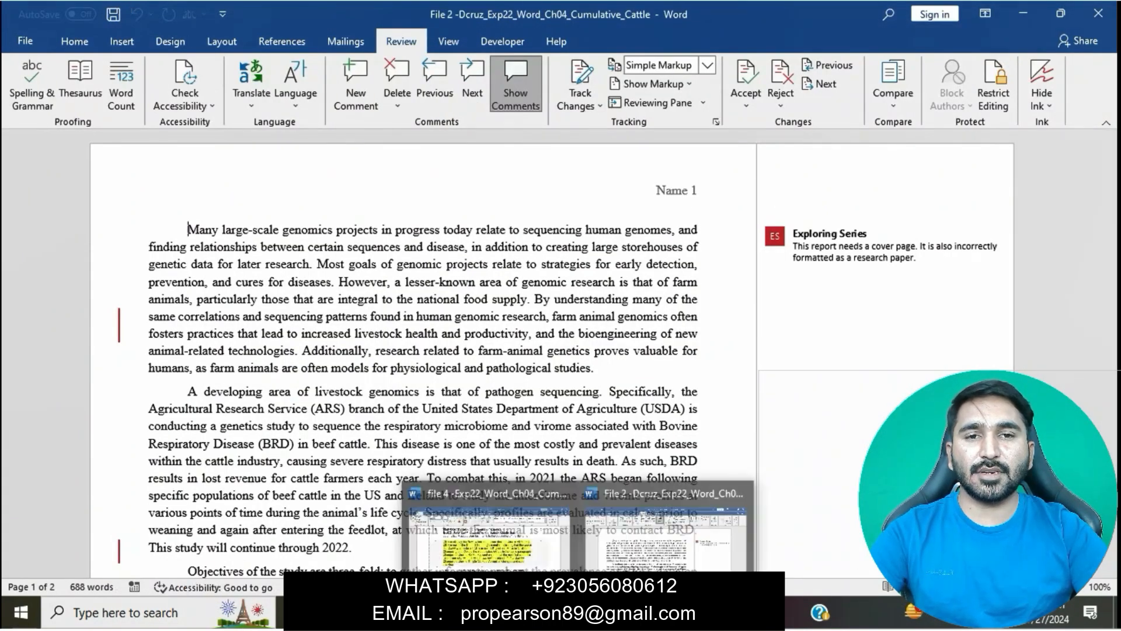
left_click(487, 531)
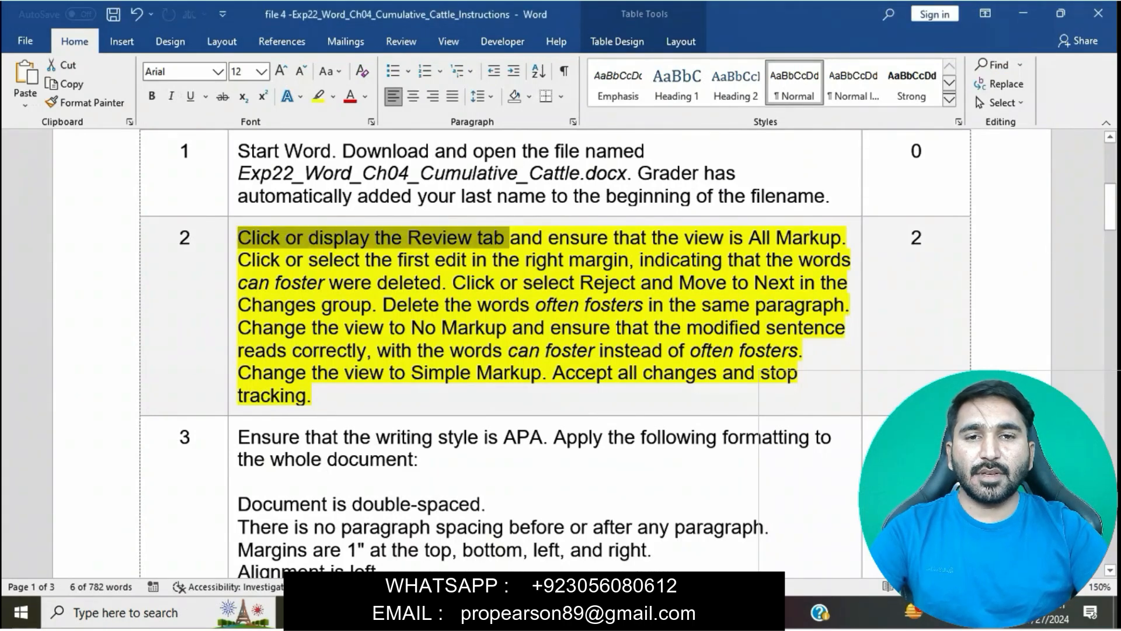
left_click_drag(548, 238, 840, 238)
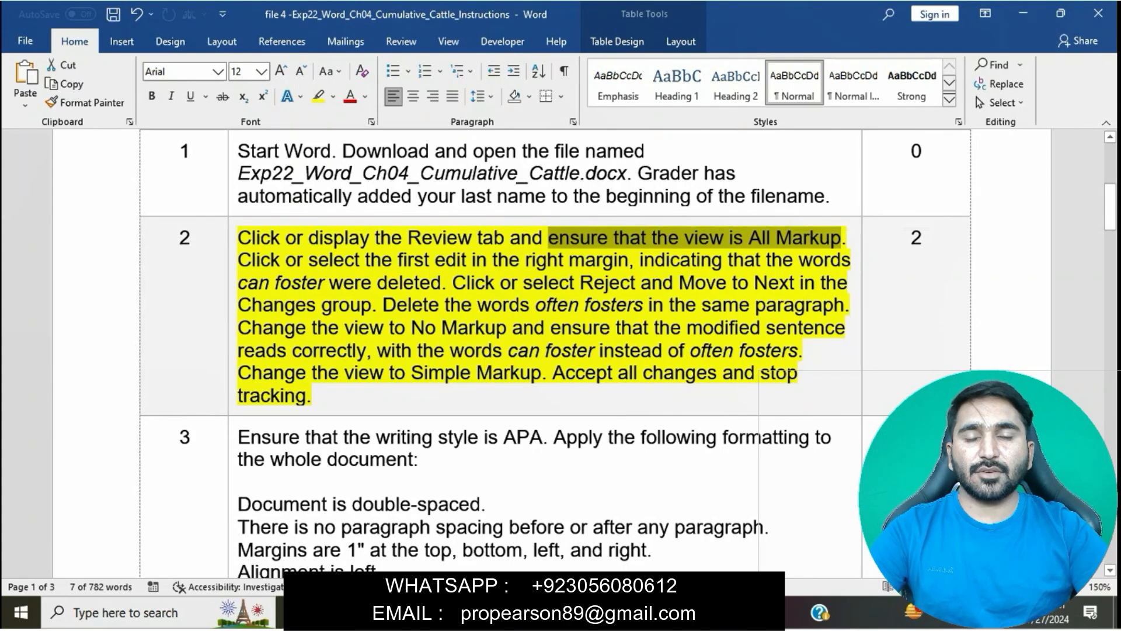
mouse_move(578, 613)
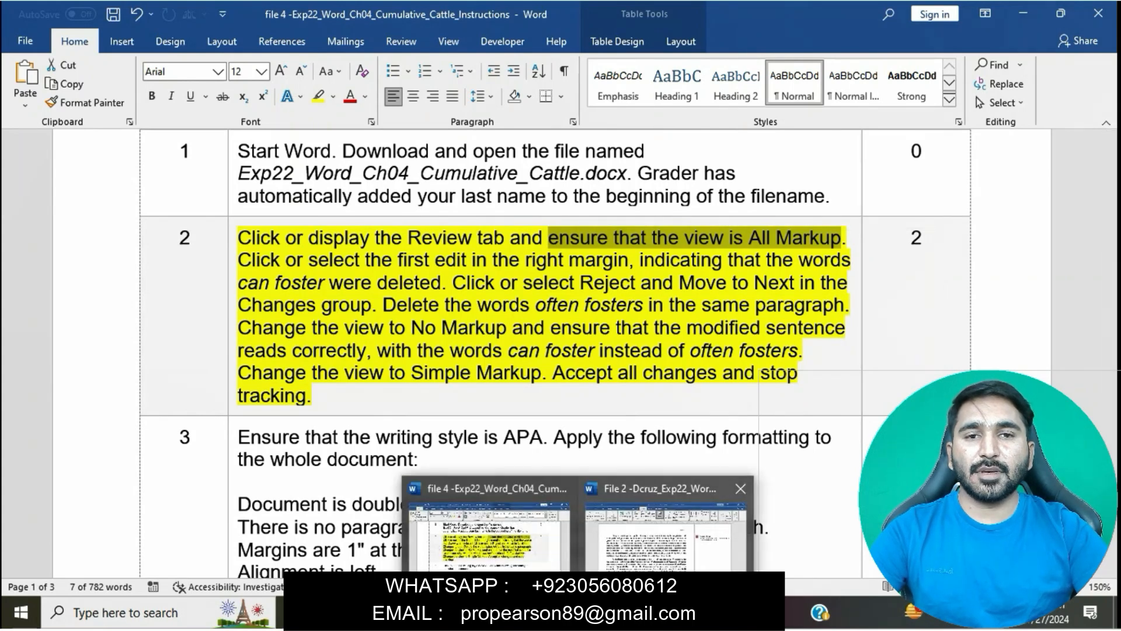
left_click(666, 528)
left_click(707, 64)
key("Down")
key("Return")
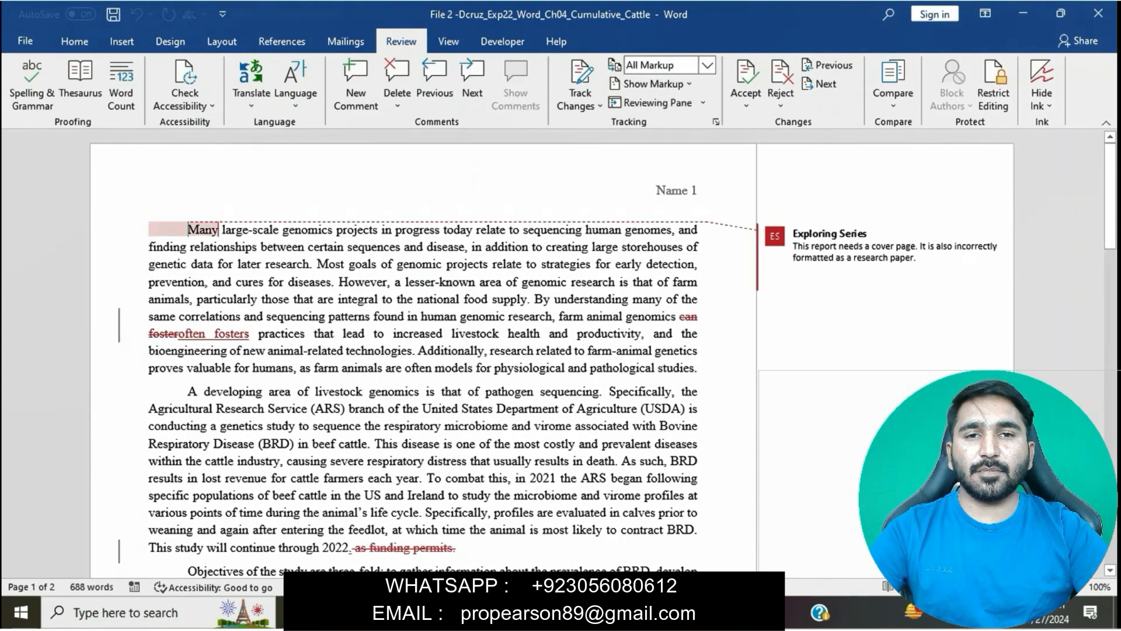
Step: Read the step 2 instruction about selecting the first edit, where the words "can foster" were deleted
mouse_move(578, 613)
left_click(495, 529)
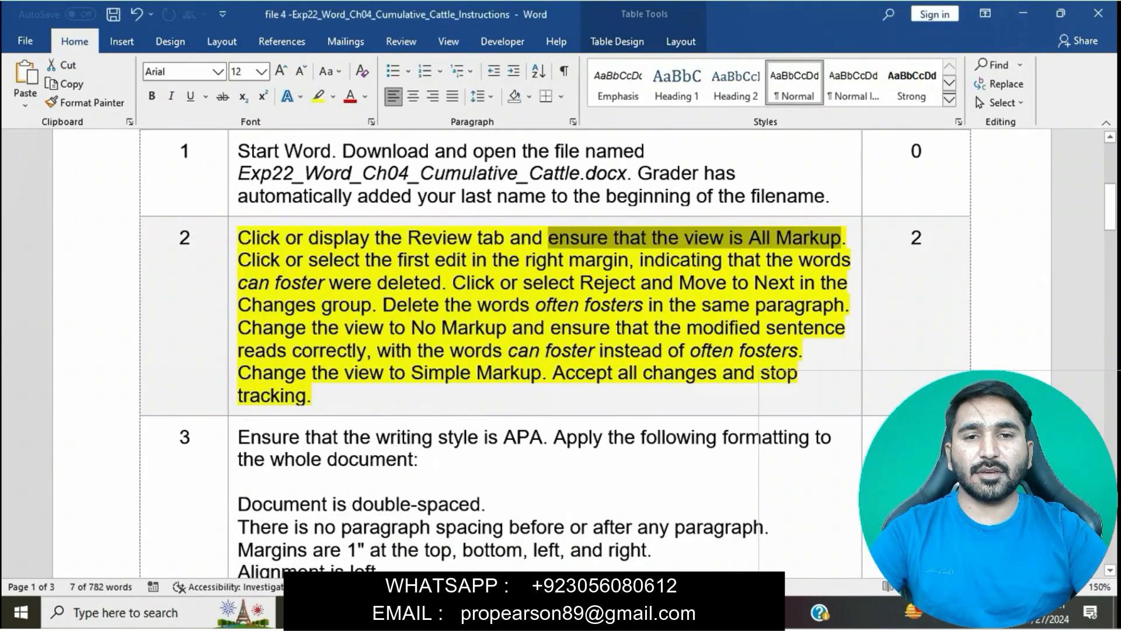
left_click(534, 328)
triple_click(534, 328)
left_click(371, 260)
left_click_drag(238, 260, 639, 260)
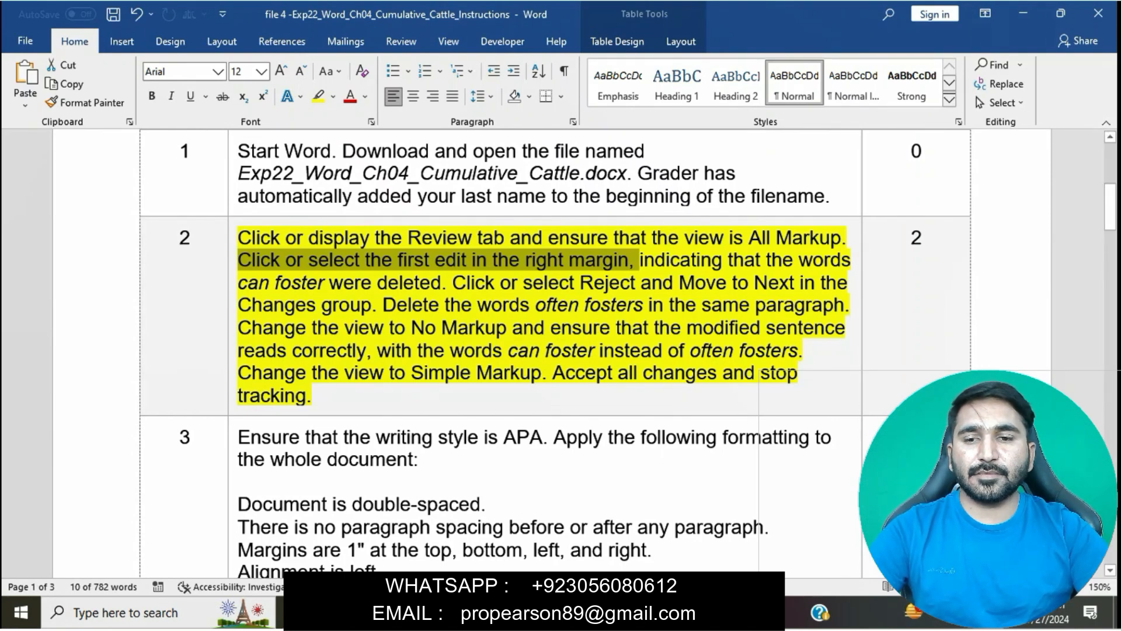
left_click(324, 237)
left_click_drag(238, 259, 441, 282)
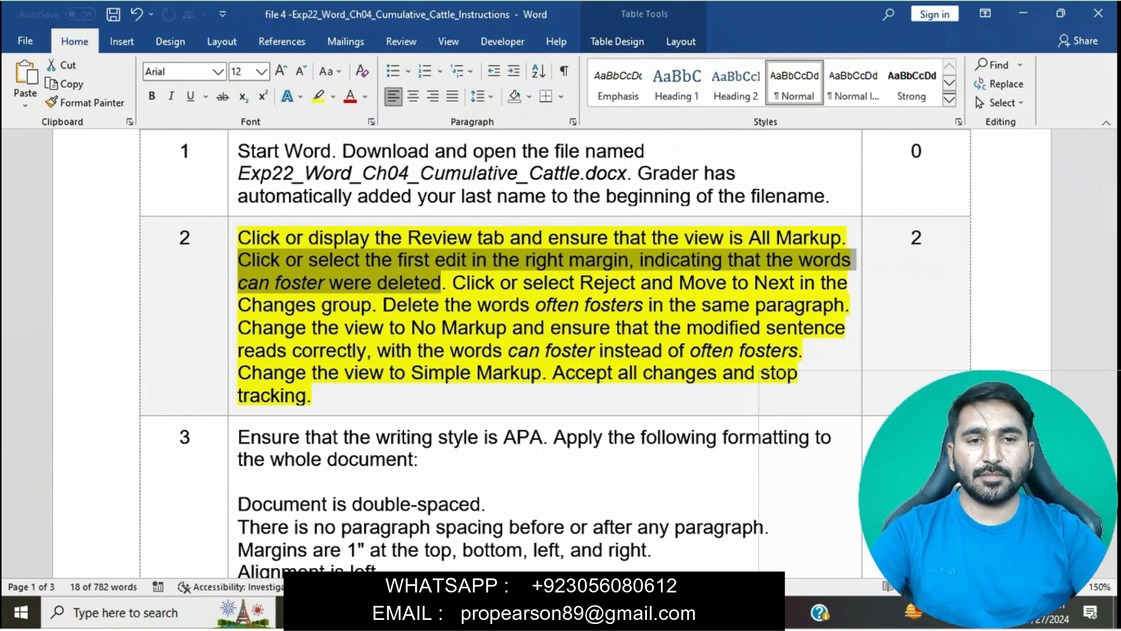
Step: Select the tracked "can foster" deletion and "often fosters" insertion in the report's first paragraph
mouse_move(578, 612)
left_click(666, 540)
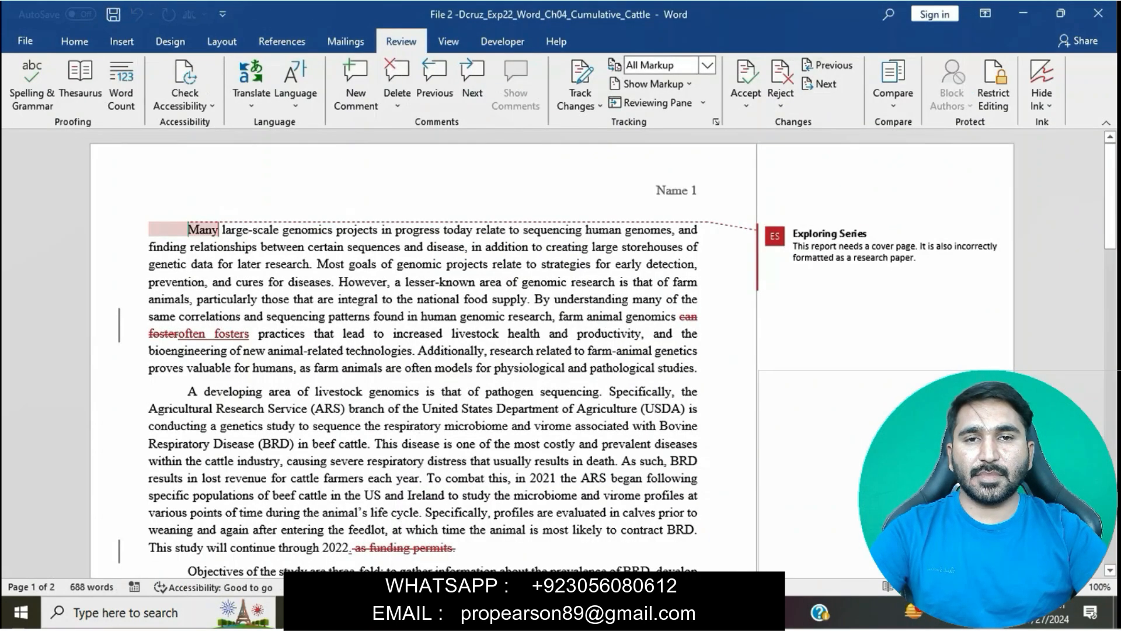
left_click_drag(148, 334, 256, 334)
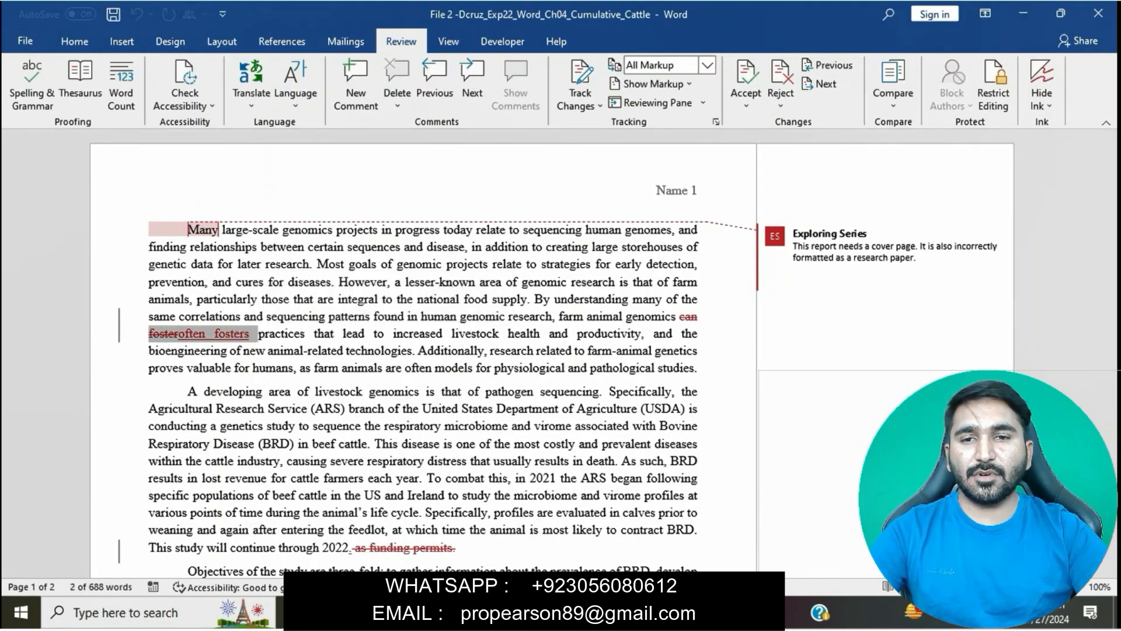
left_click(565, 367)
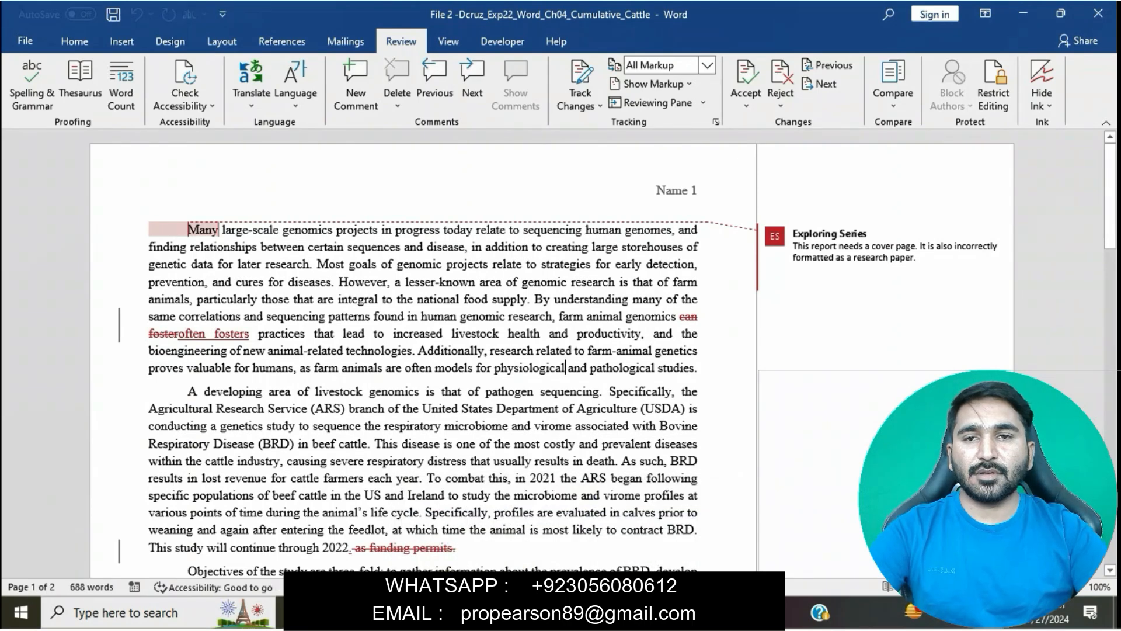
left_click_drag(680, 317, 258, 334)
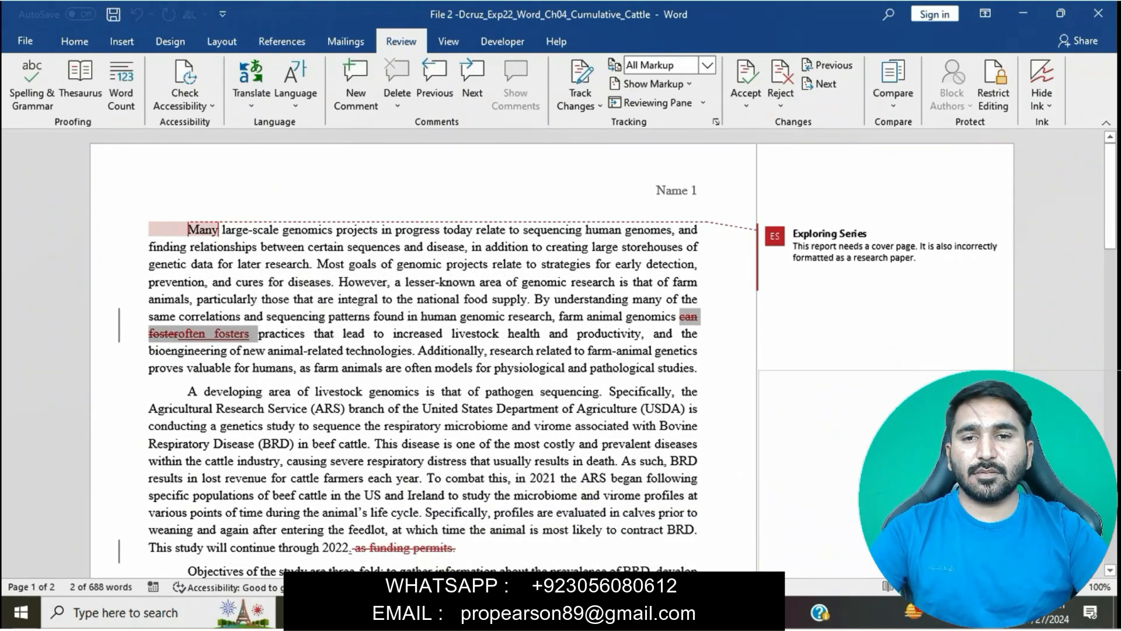
Step: Read the Reject and Move to Next instruction in step 2, and reject the selected "can foster" / "often fosters" edit in the report that way
mouse_move(579, 613)
left_click(485, 520)
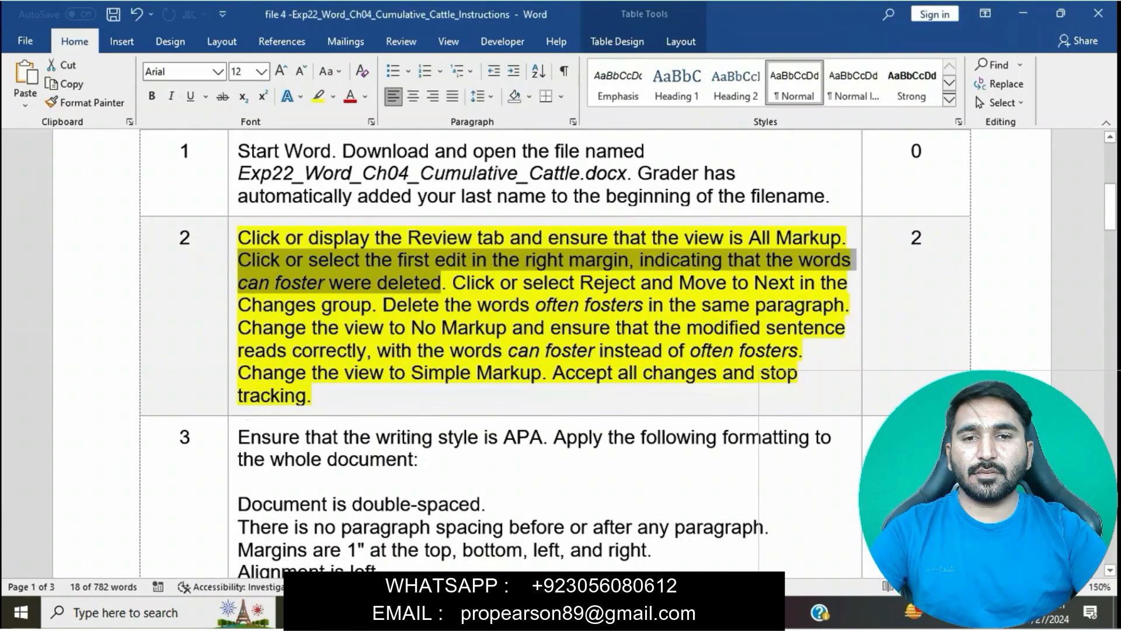
left_click_drag(453, 282, 640, 282)
left_click_drag(640, 282, 382, 304)
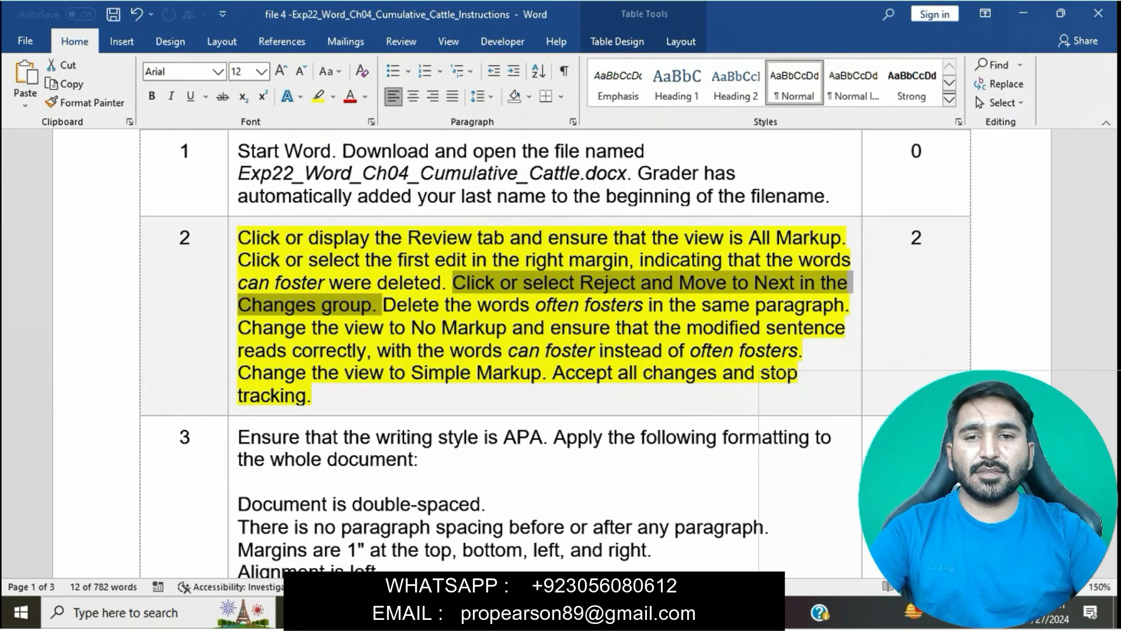
mouse_move(589, 613)
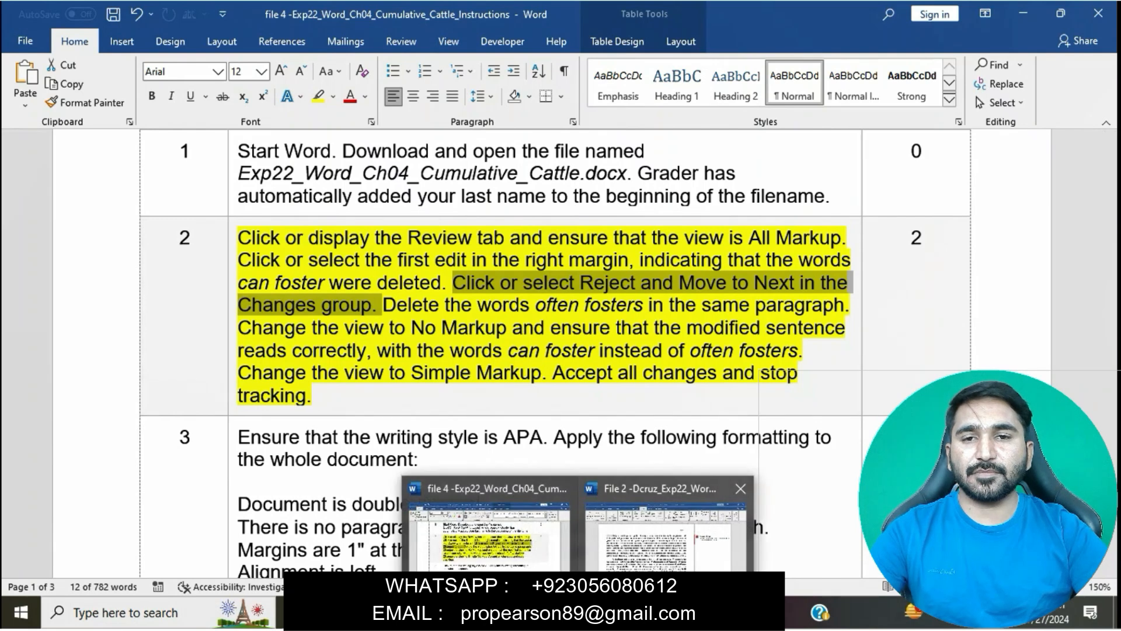
left_click(678, 528)
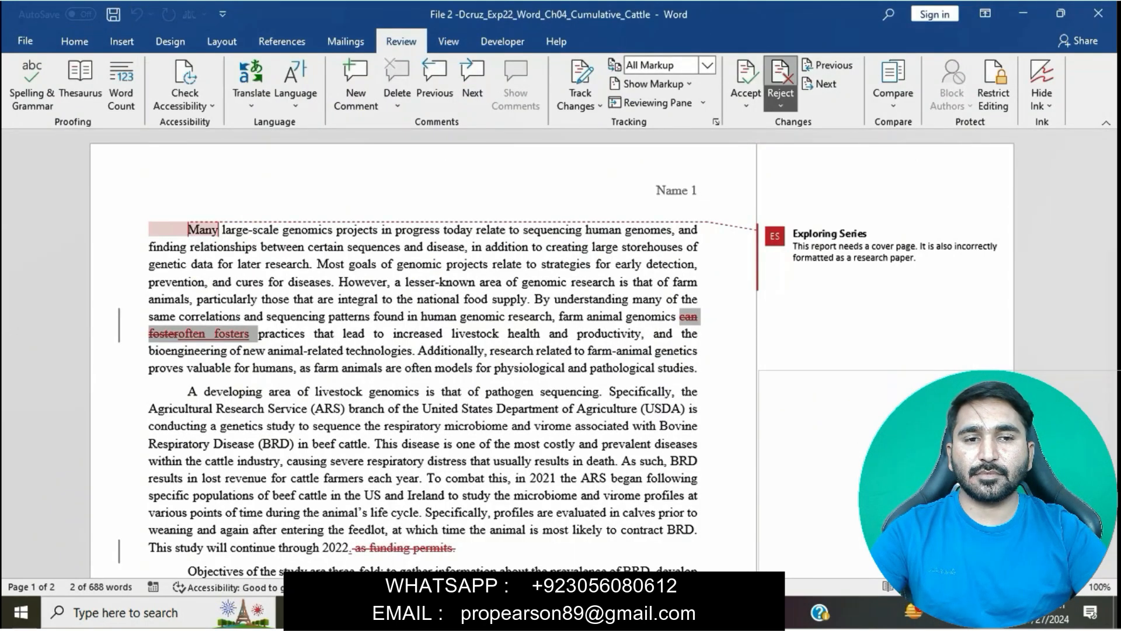
left_click(780, 101)
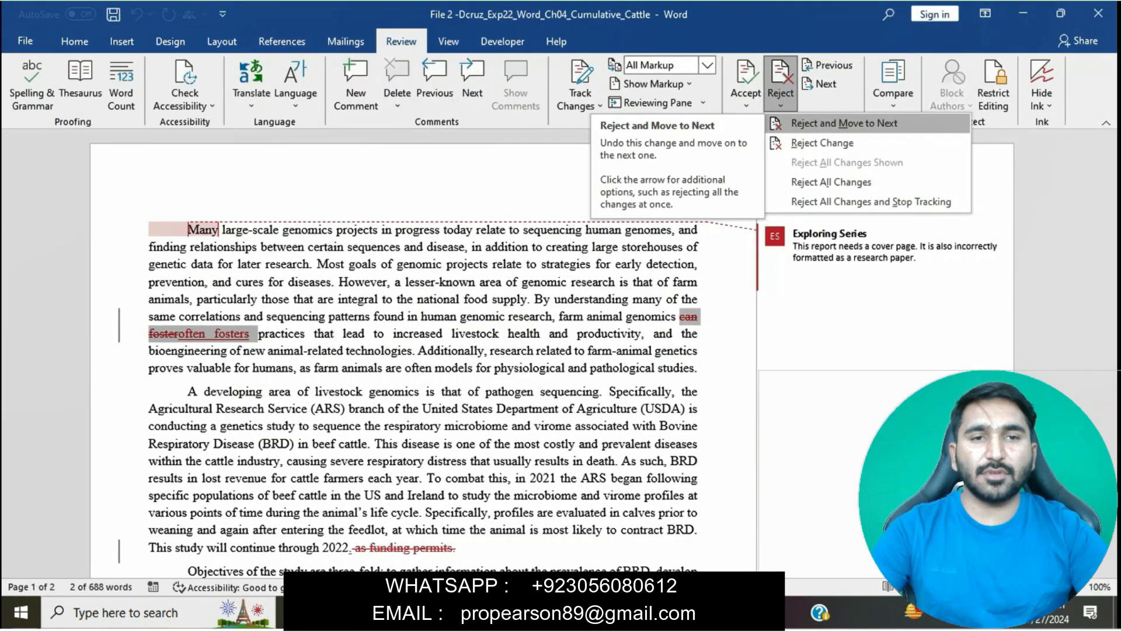
left_click(843, 122)
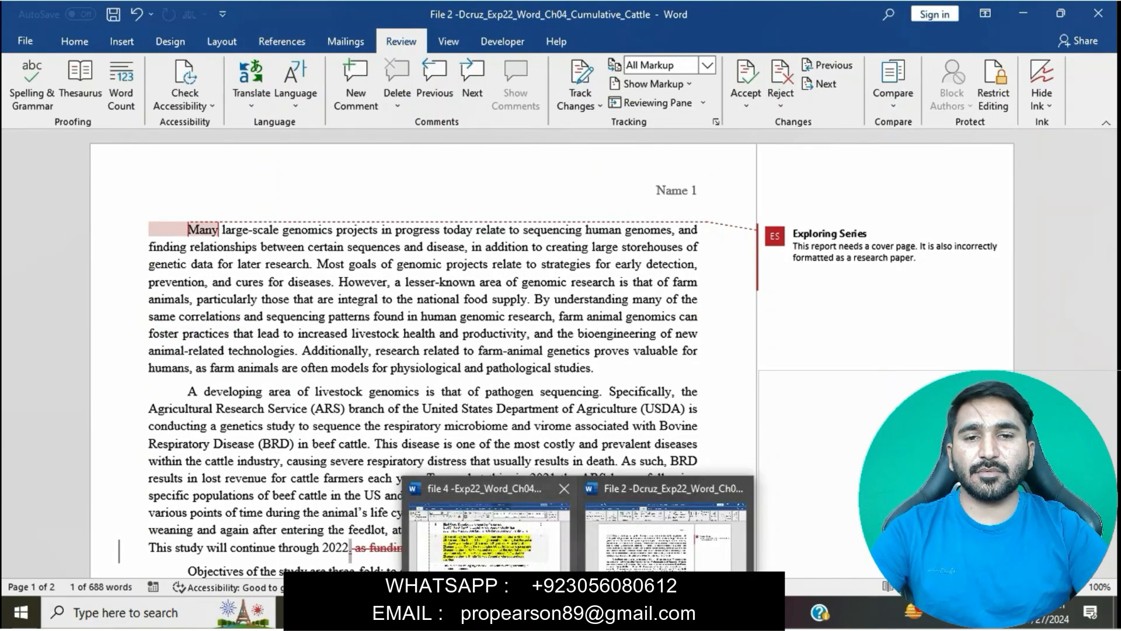
Step: Read the step 2 instruction about deleting "often fosters" and check the report's paragraphs for any remaining occurrence of those words
left_click(493, 549)
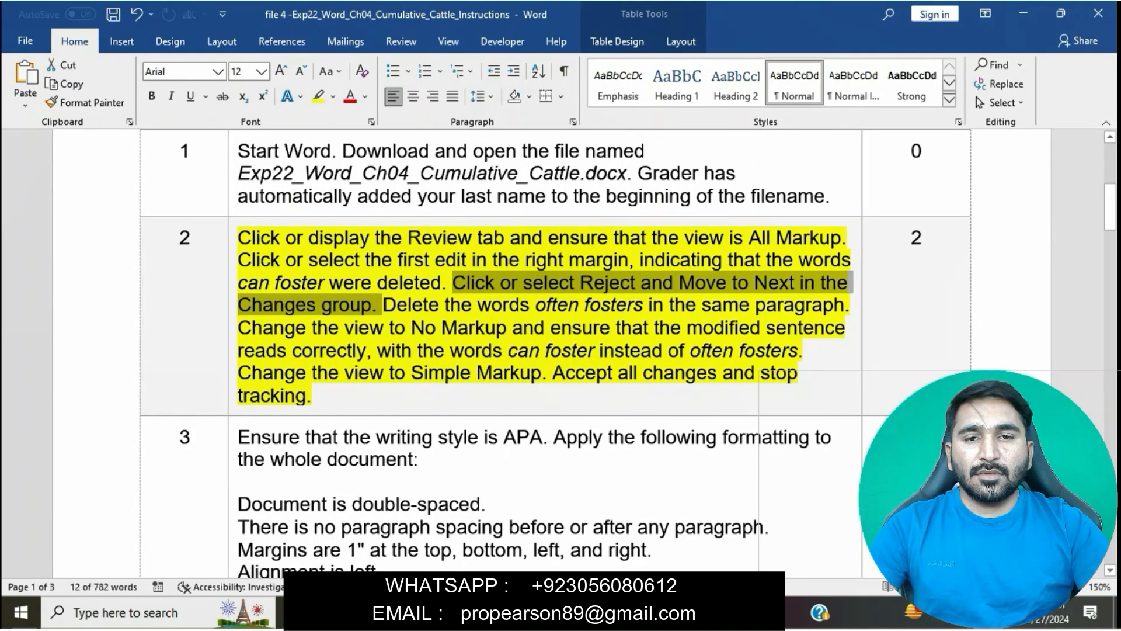
left_click_drag(383, 304, 844, 304)
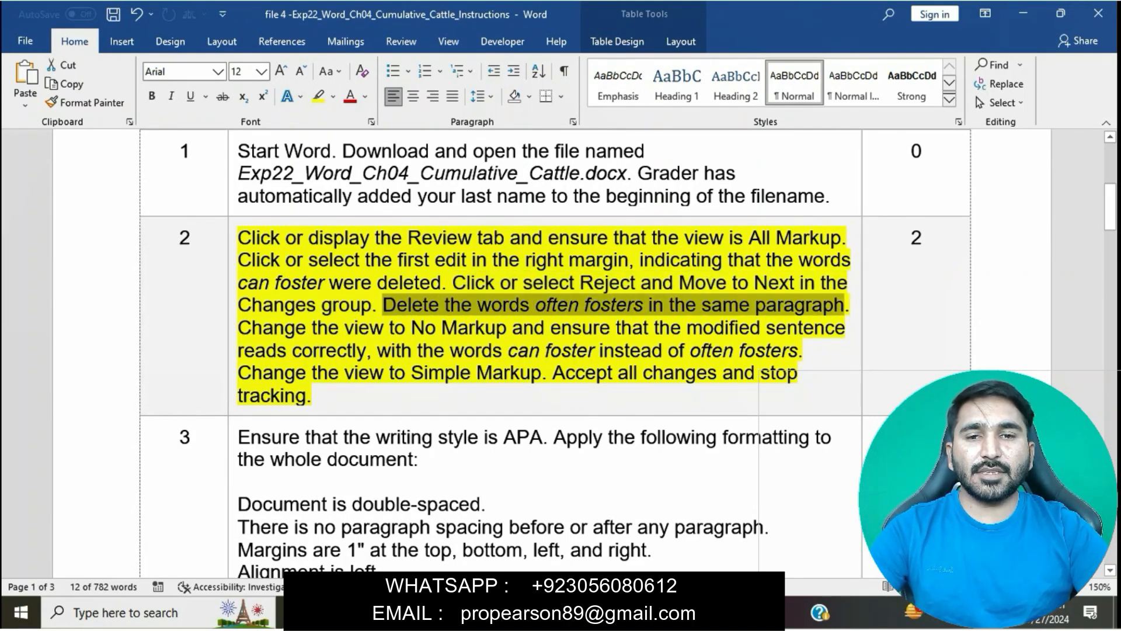
mouse_move(580, 612)
left_click(669, 528)
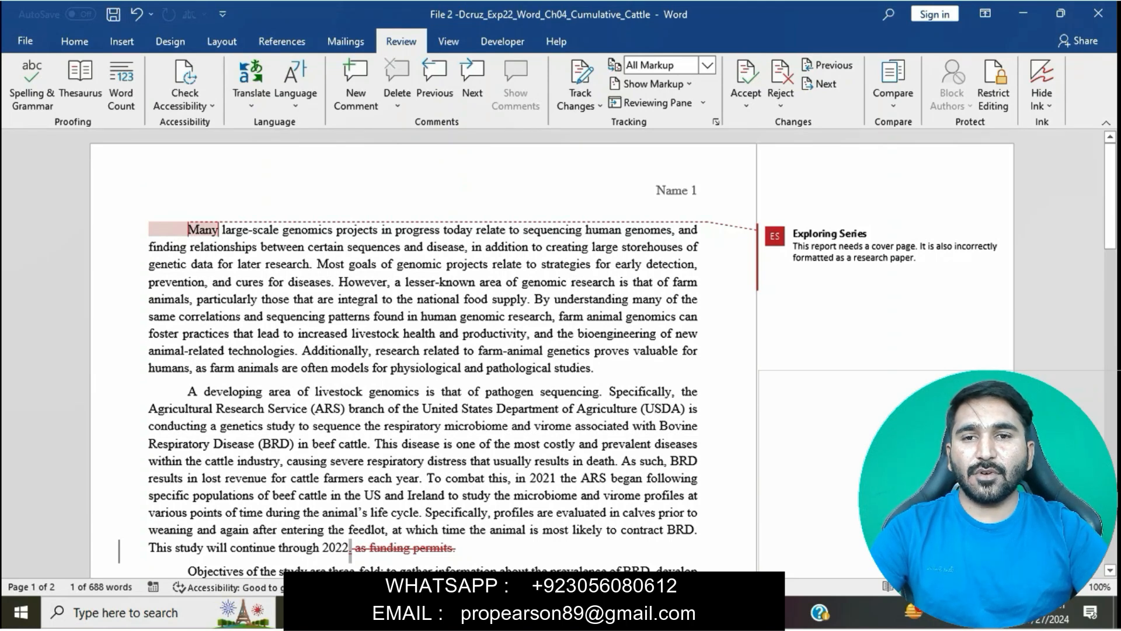
scroll(424, 350, "down", 2)
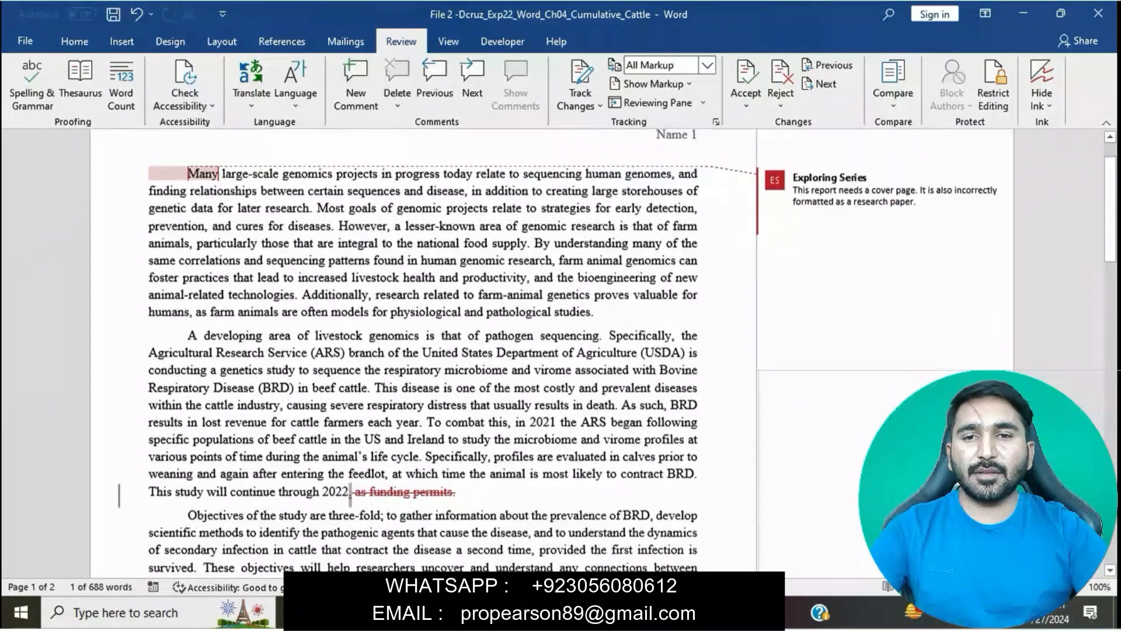
scroll(423, 350, "down", 1)
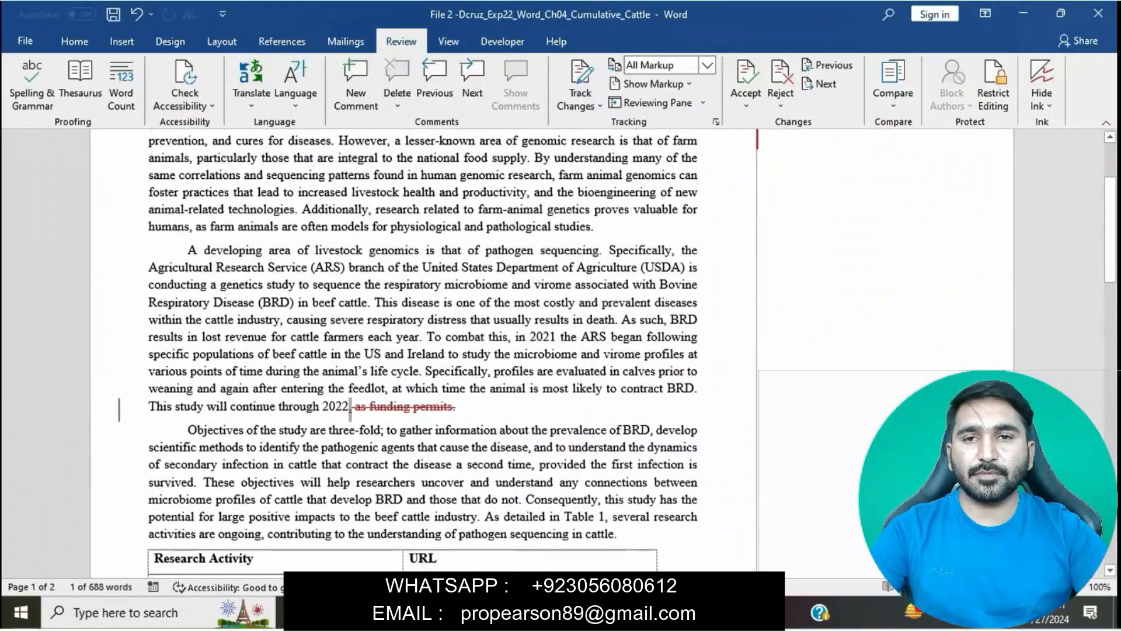
scroll(423, 350, "up", 2)
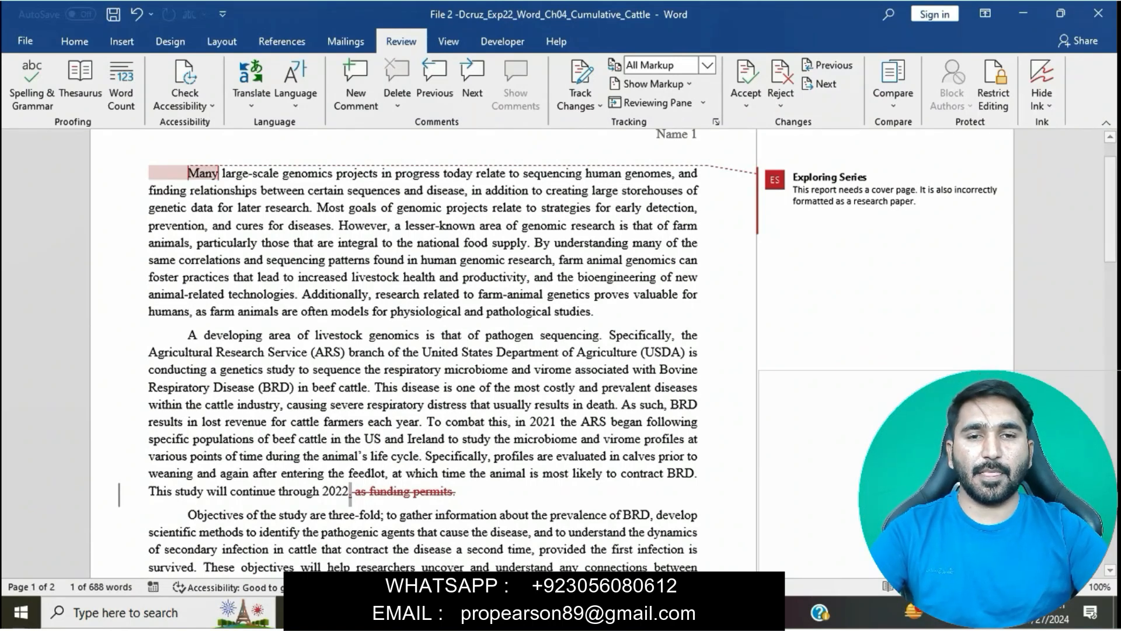
Step: Mark the No Markup instruction in step 2 and set the report's tracked-changes display to No Markup
mouse_move(578, 612)
left_click(489, 537)
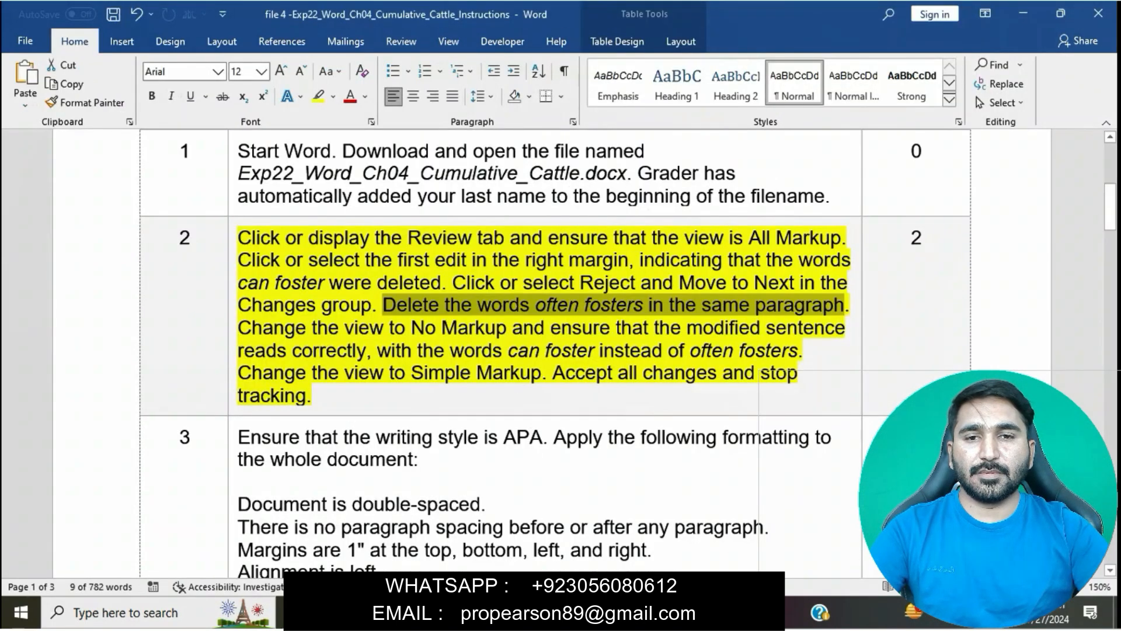
left_click(405, 327)
left_click_drag(237, 327, 507, 328)
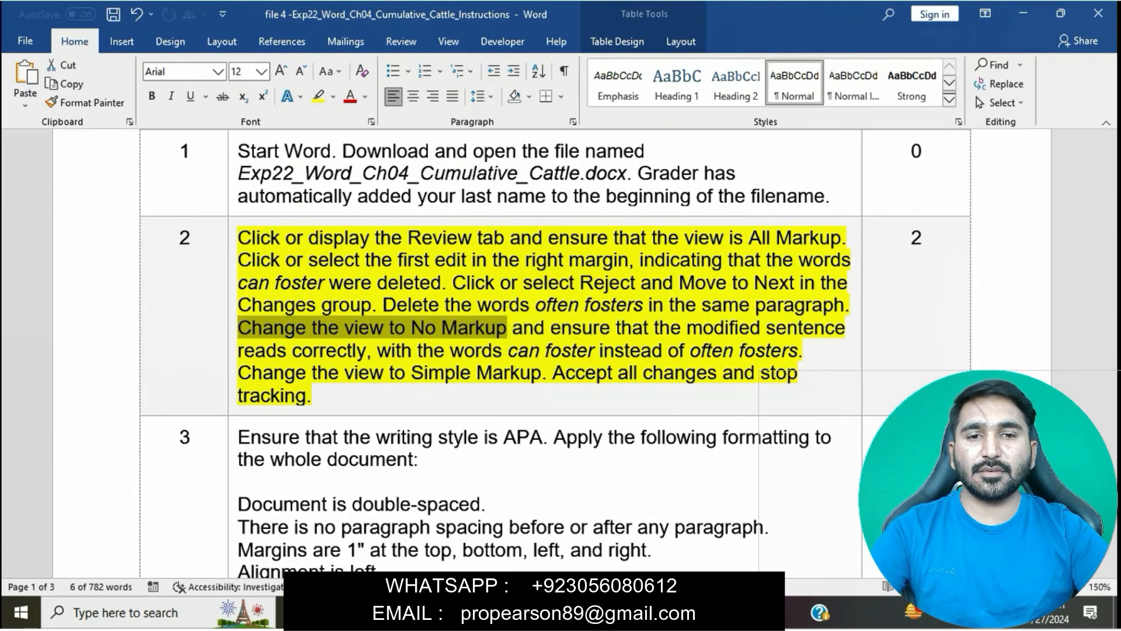
mouse_move(578, 612)
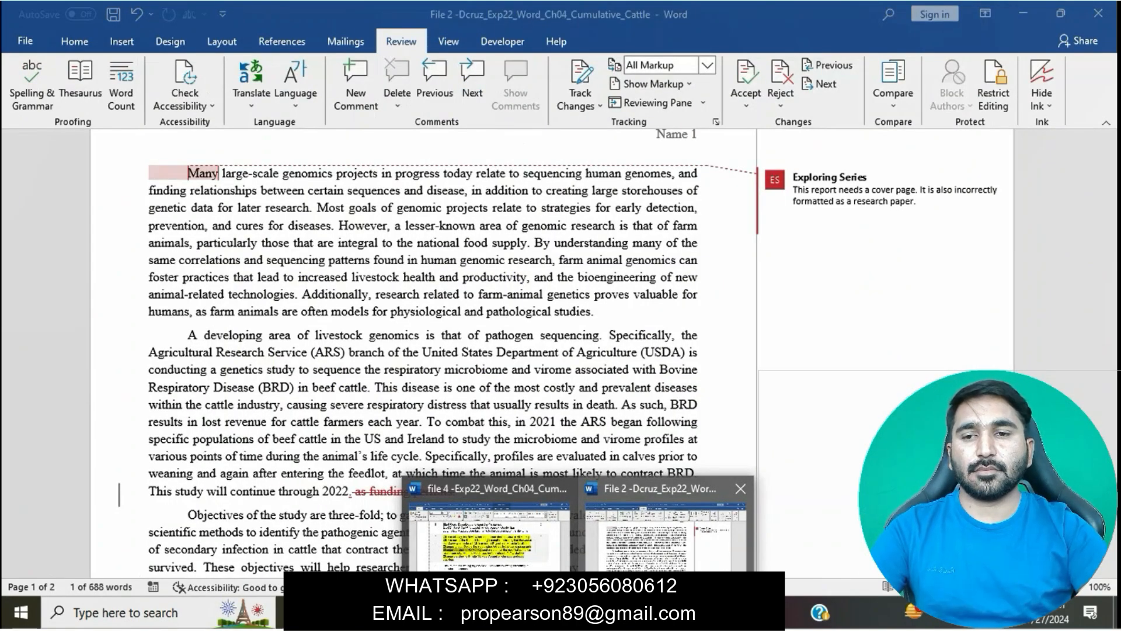
left_click(707, 64)
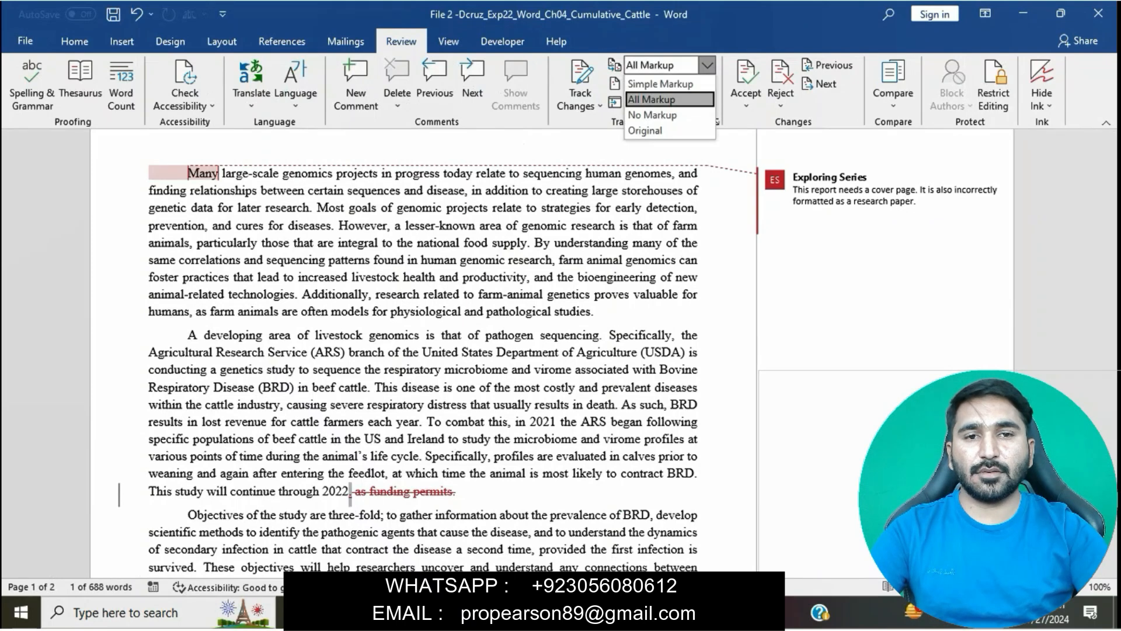
left_click(652, 115)
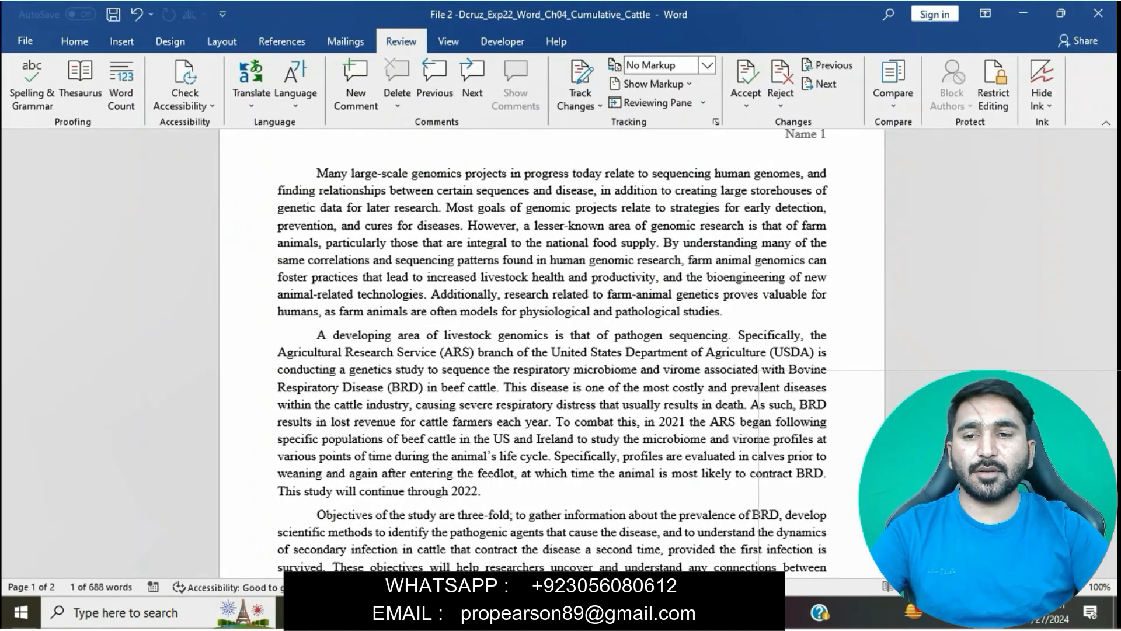
Step: Read the step 2 verification instruction, close the Revisions pane in the report, and check the modified "can foster" sentence at a larger zoom
mouse_move(577, 613)
left_click(489, 540)
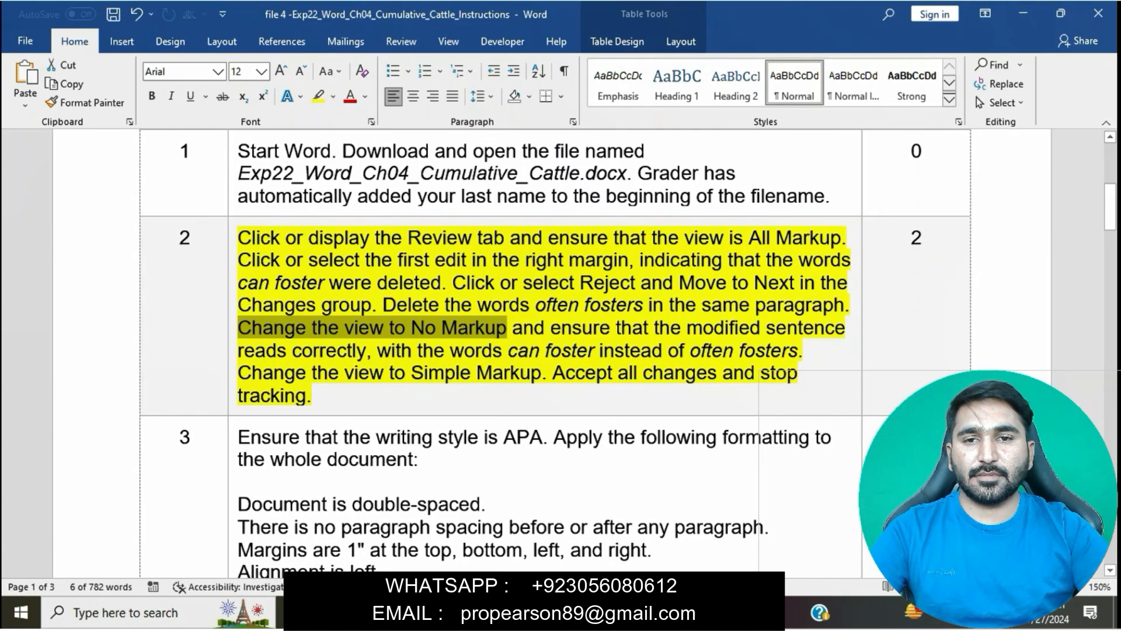
left_click_drag(513, 327, 803, 350)
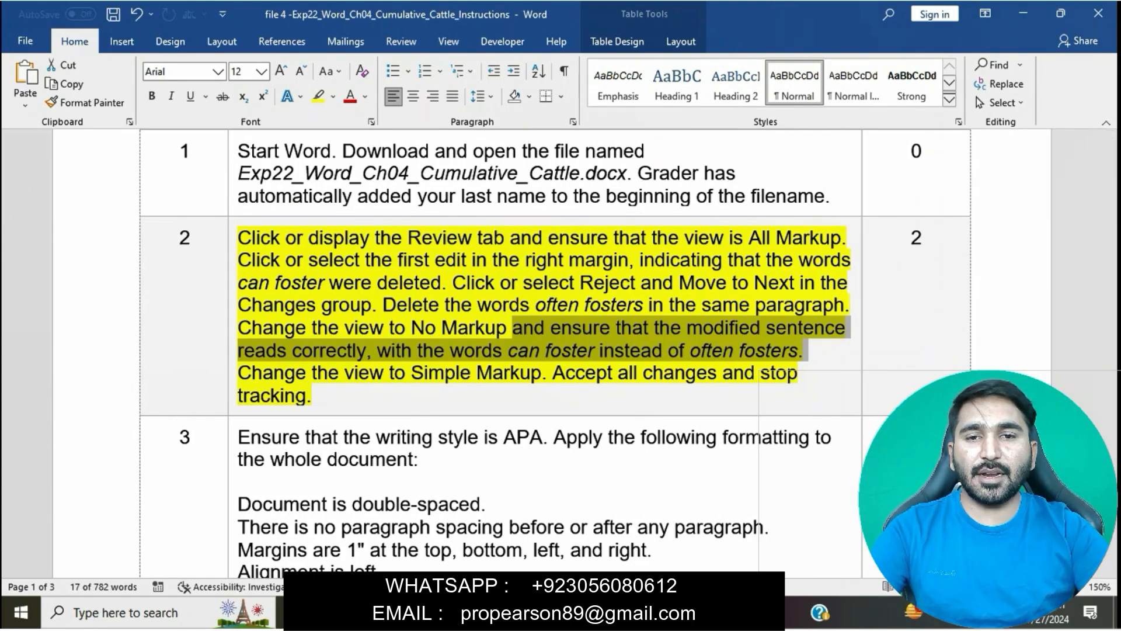
mouse_move(578, 613)
left_click(660, 519)
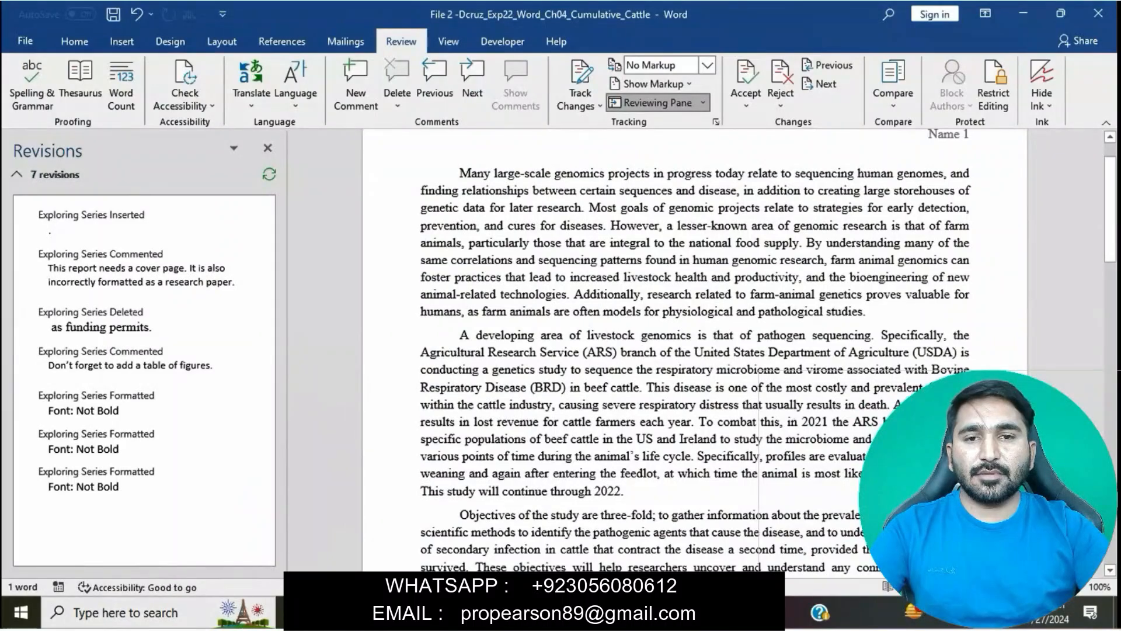
left_click(267, 147)
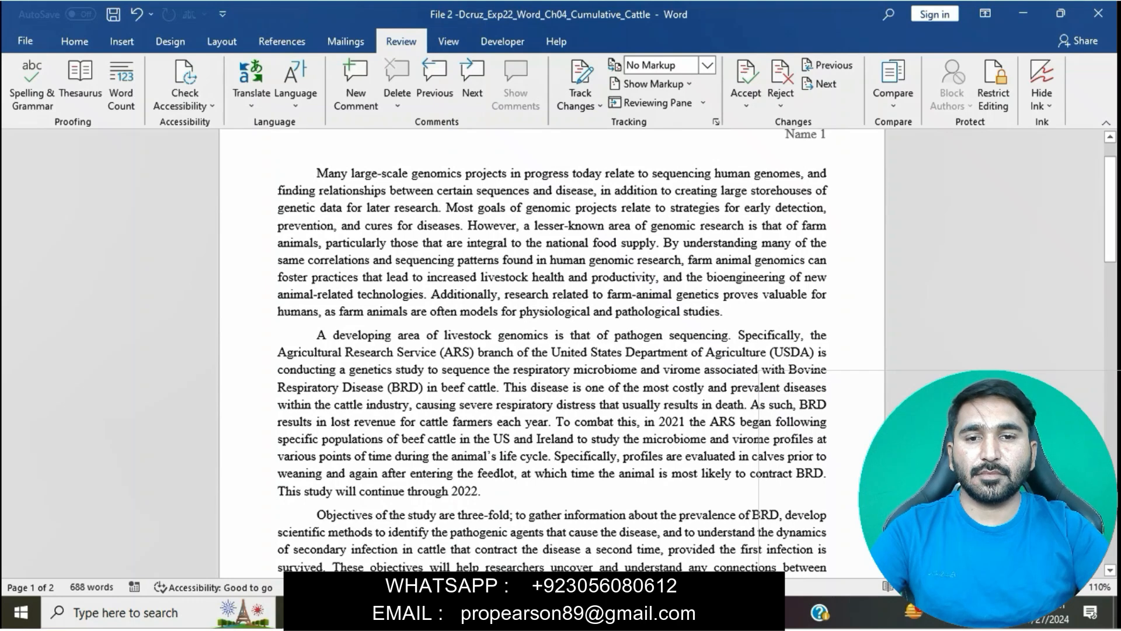
scroll(552, 350, "up", 3)
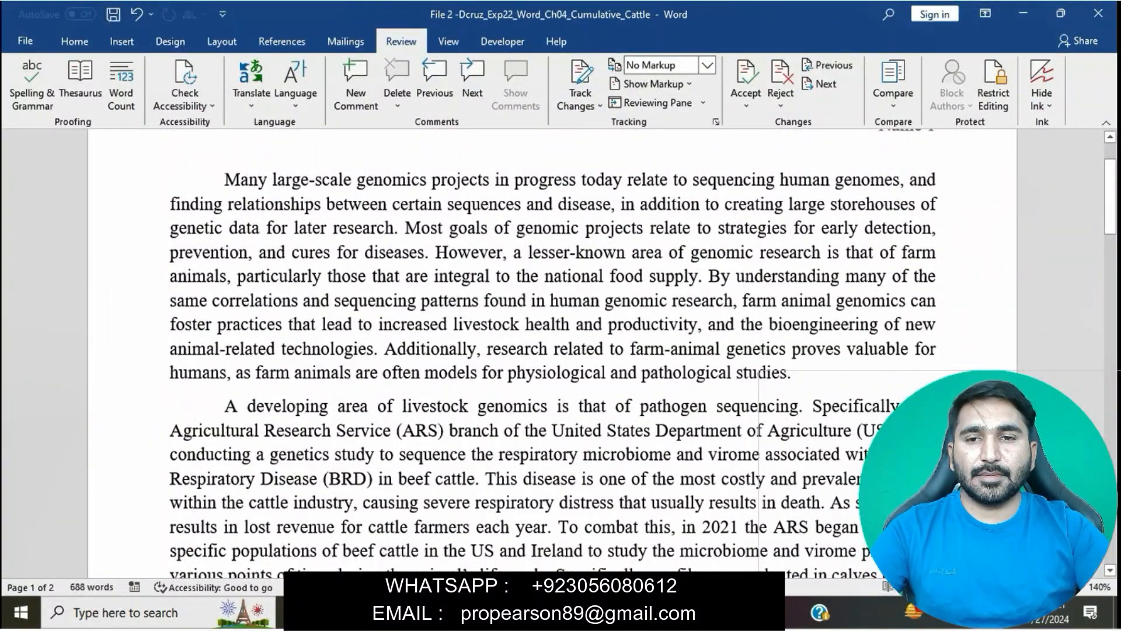
Step: Mark the Simple Markup instruction in step 2 and set the report's tracked-changes display to Simple Markup
mouse_move(580, 612)
left_click(485, 522)
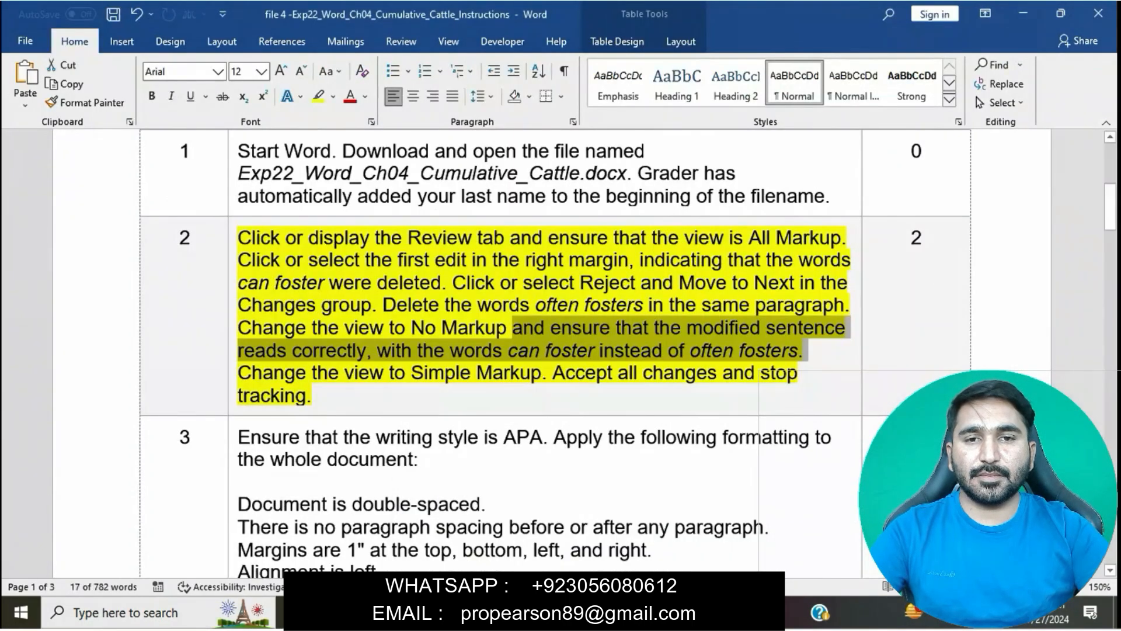
left_click(586, 372)
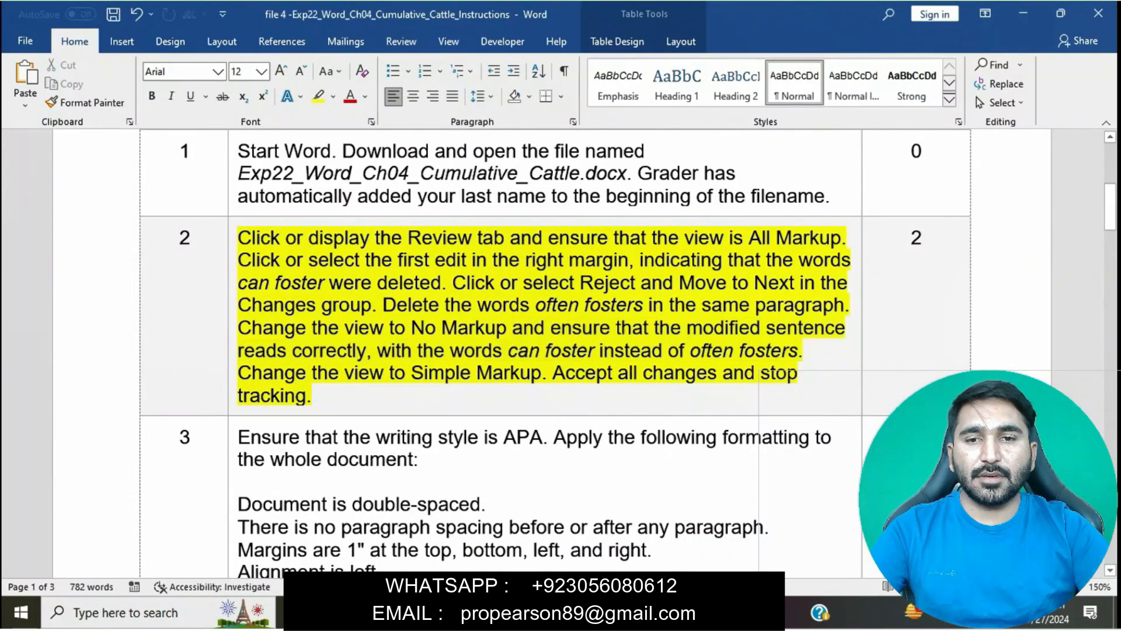
left_click_drag(263, 372, 549, 373)
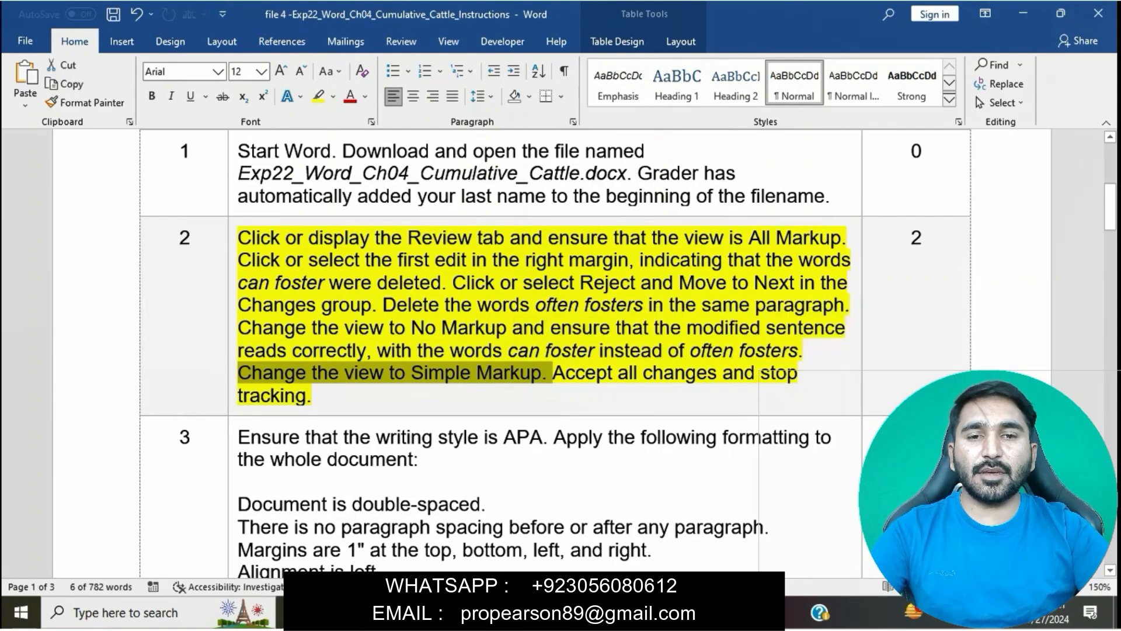
mouse_move(579, 612)
left_click(677, 526)
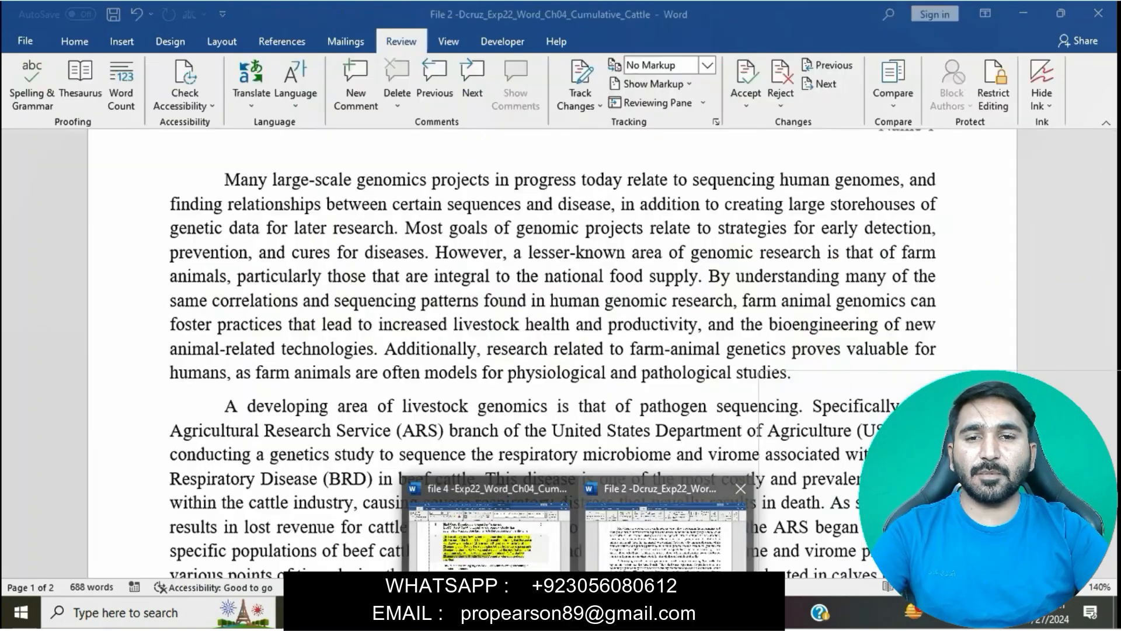
left_click(707, 65)
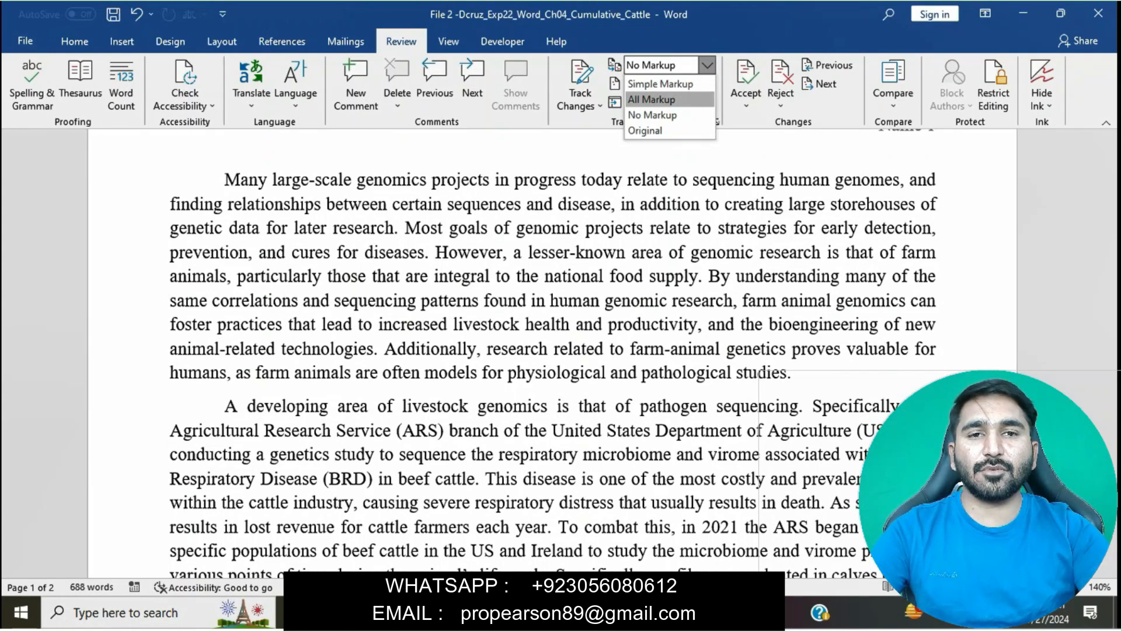
key("Up")
key("Return")
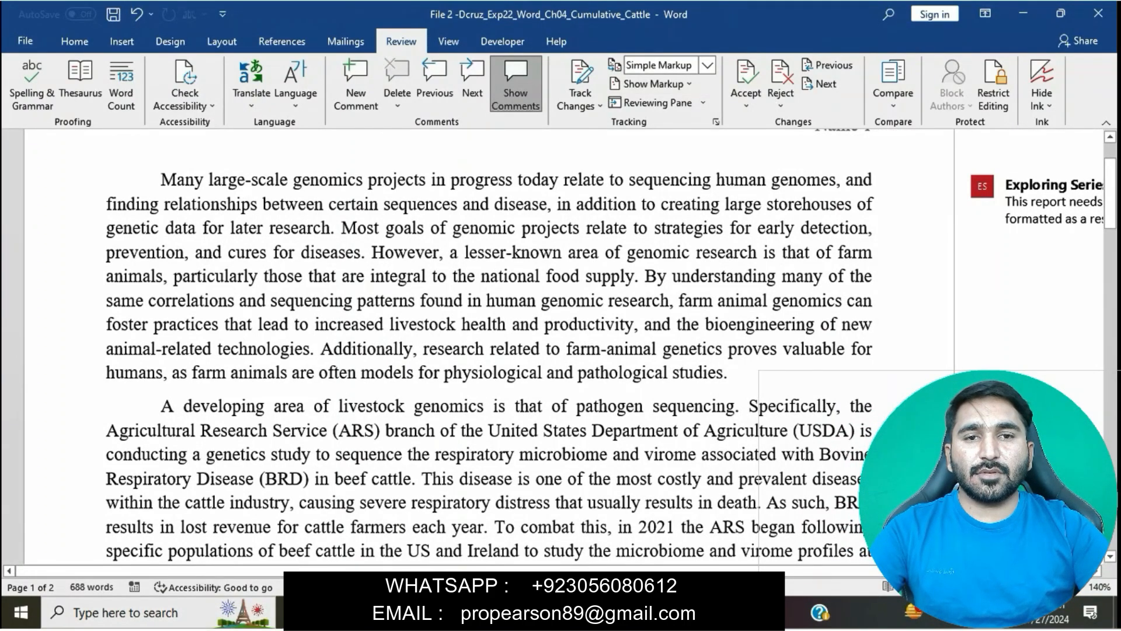
Step: Mark the last instruction of step 2, accept all changes and stop tracking in the report, and return to the instructions document
mouse_move(578, 613)
left_click(482, 523)
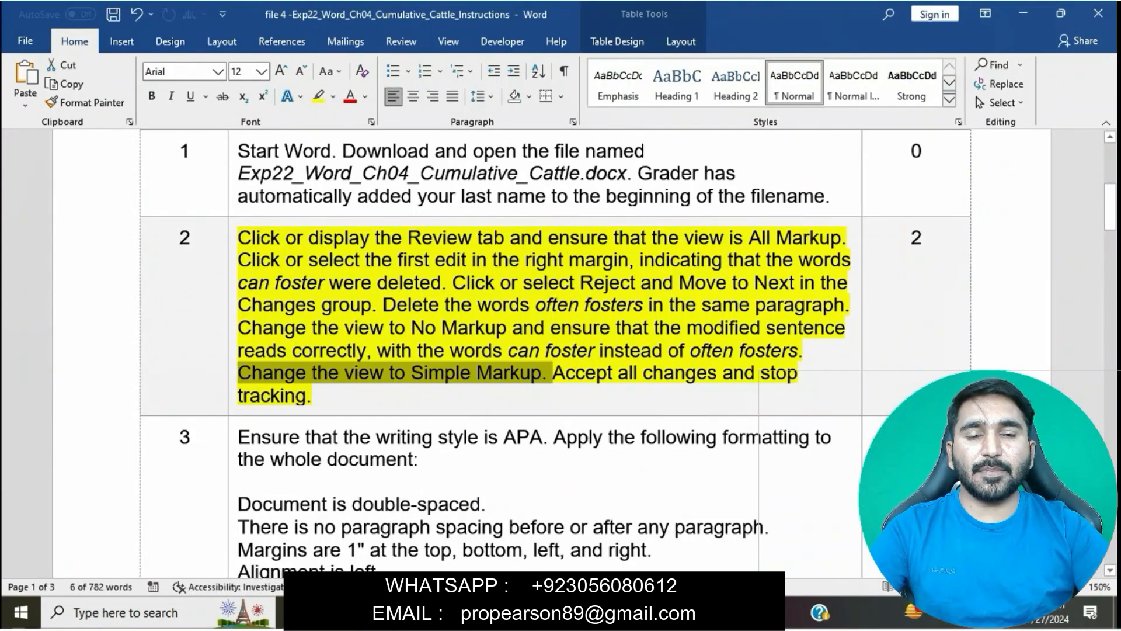
left_click(567, 373)
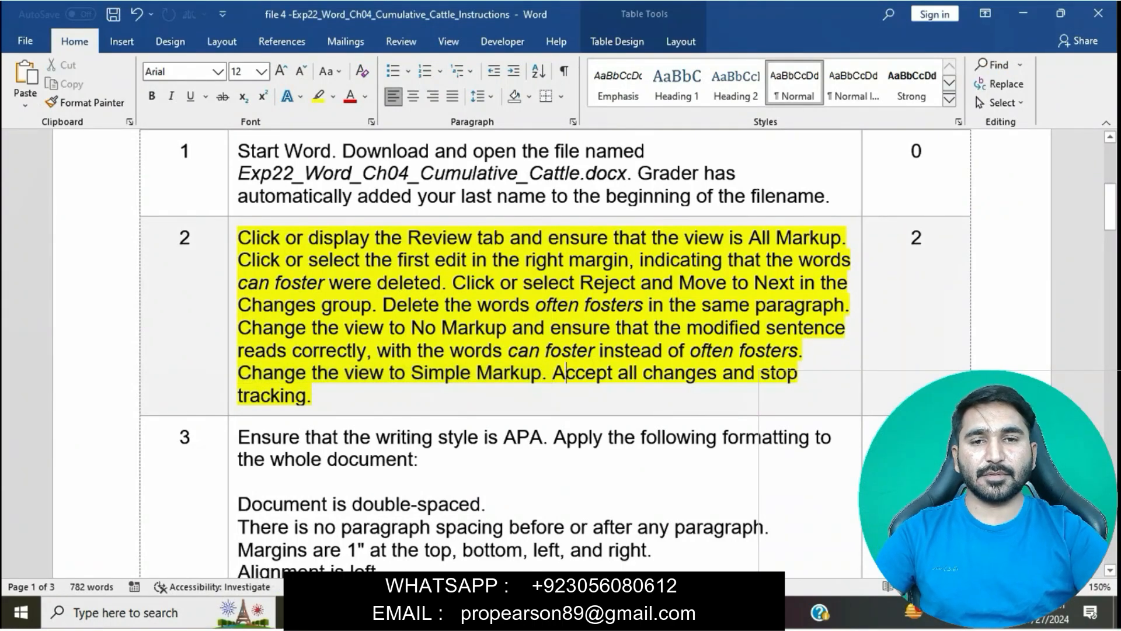
left_click_drag(554, 372, 312, 395)
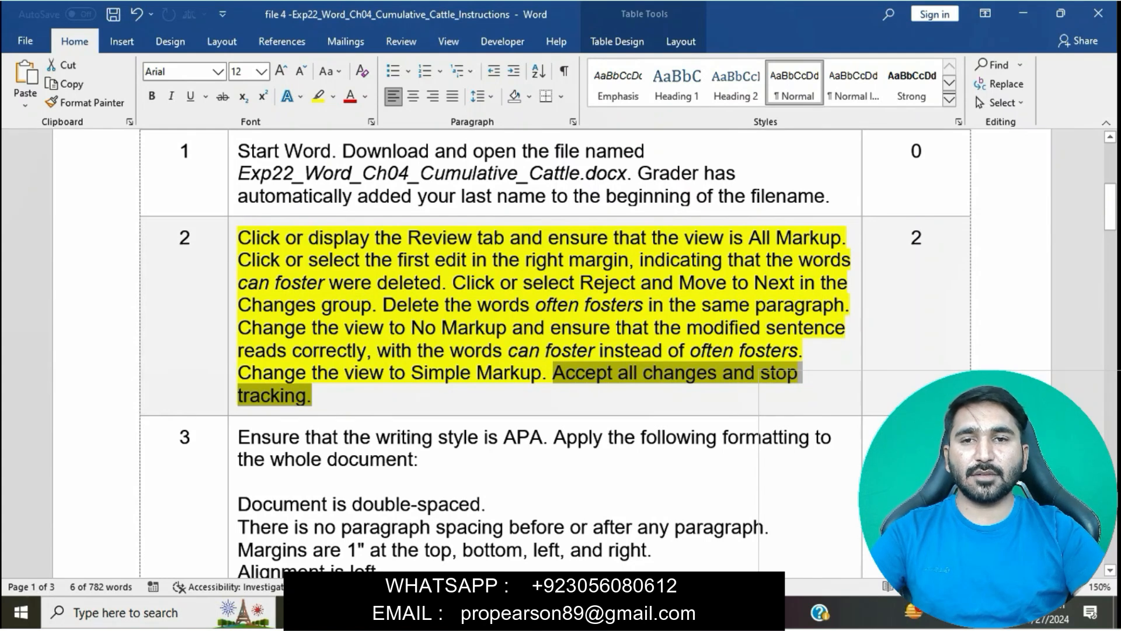
mouse_move(578, 612)
left_click(671, 528)
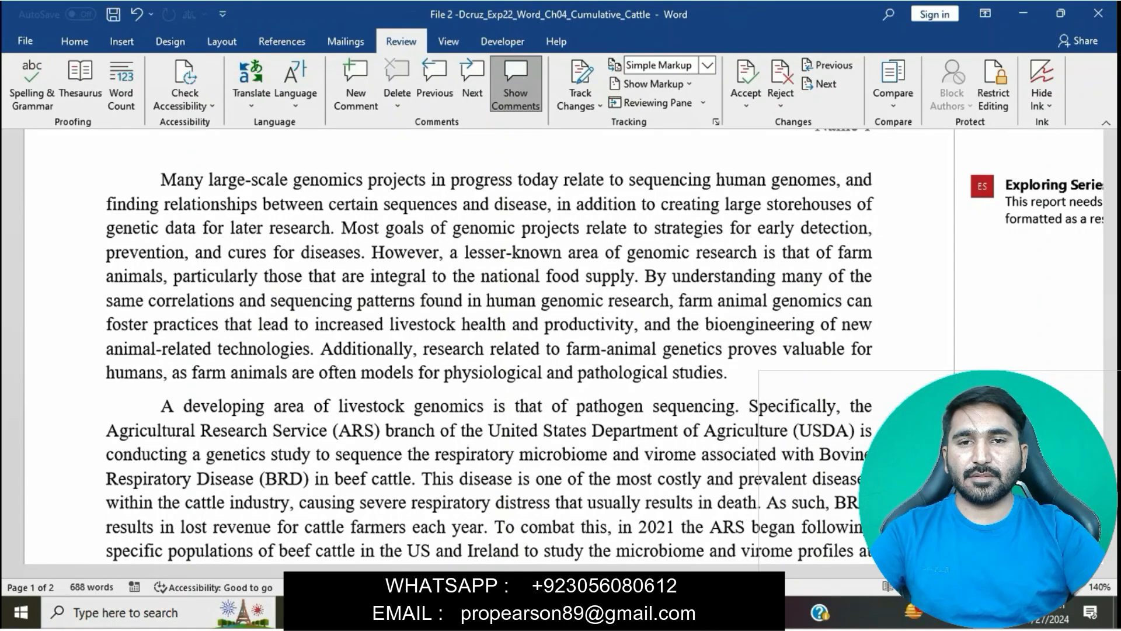
left_click(746, 101)
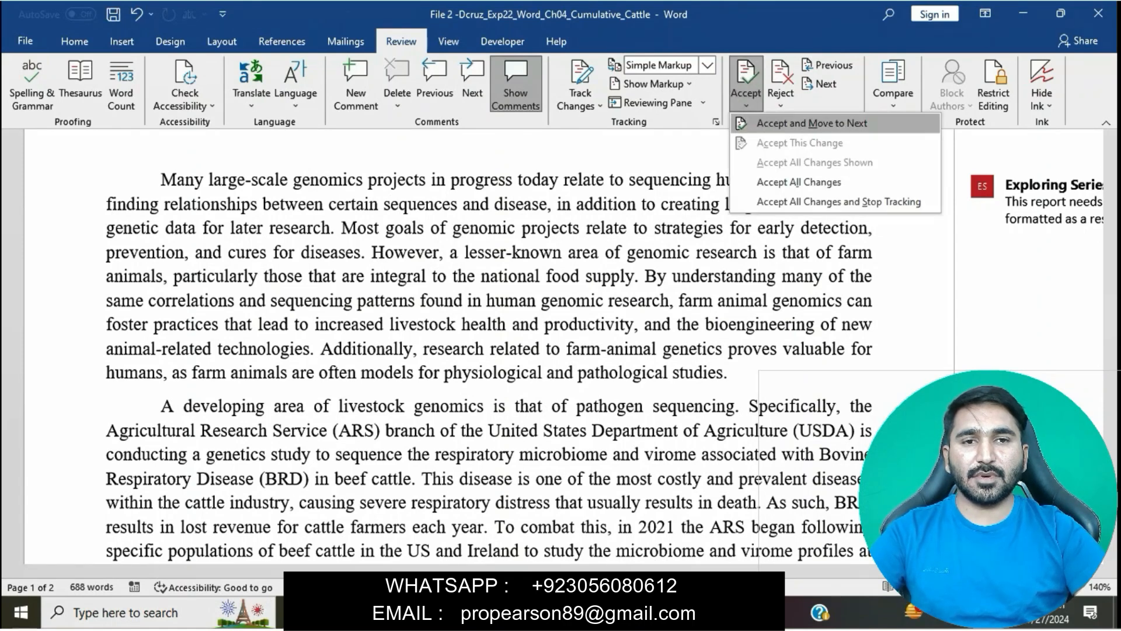
left_click(838, 201)
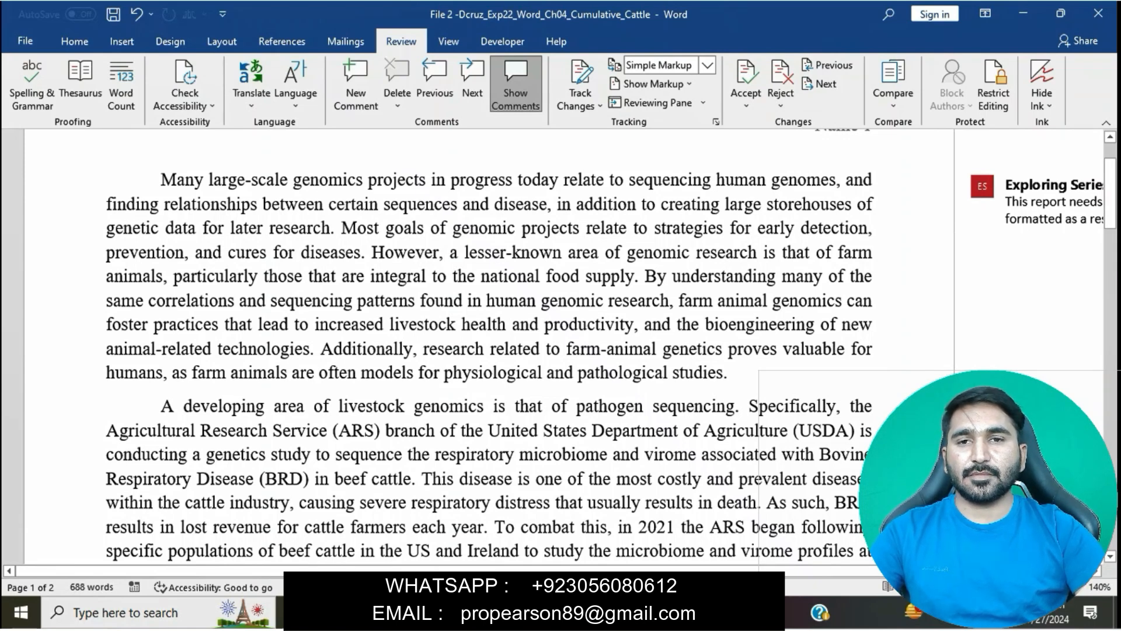
mouse_move(580, 612)
left_click(485, 529)
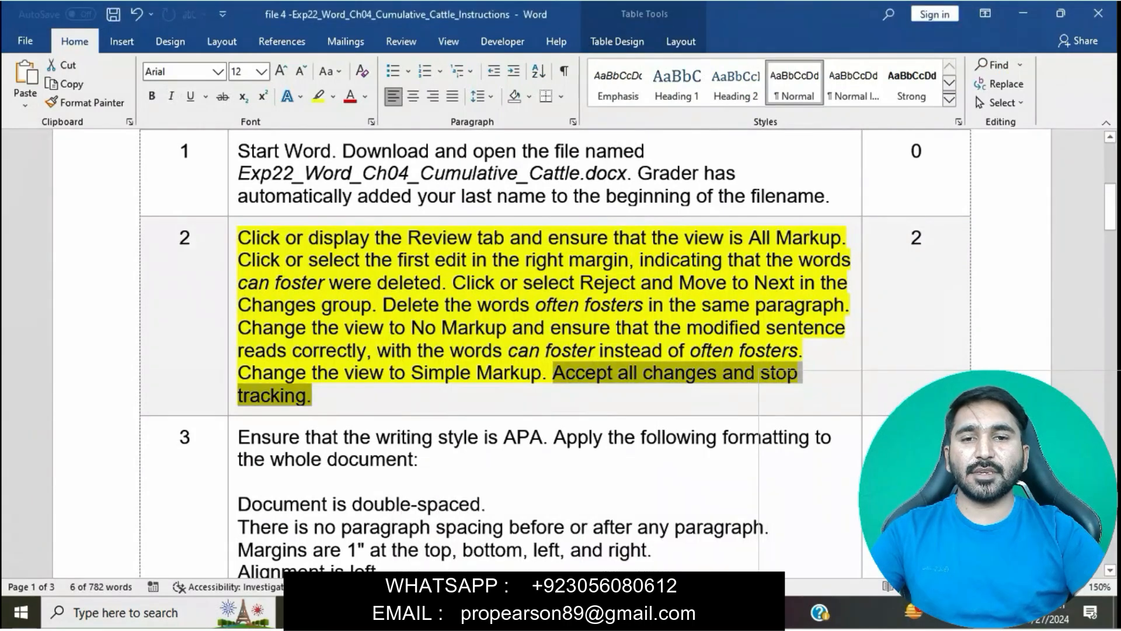
Step: Remove the yellow highlighting from all of the step 2 instructions
left_click(314, 396)
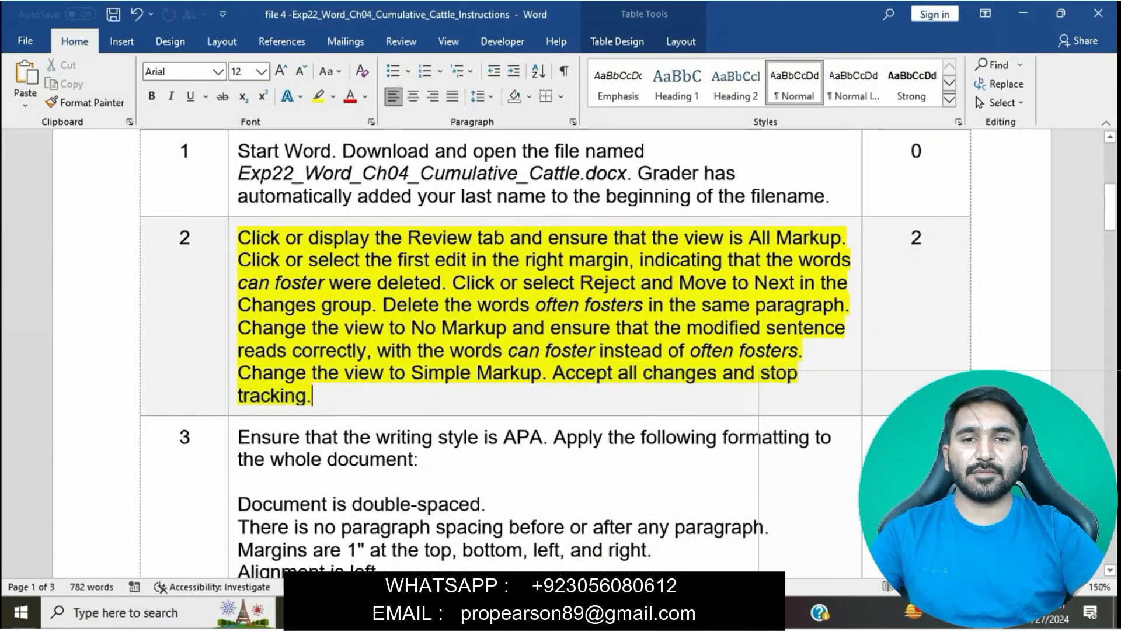
left_click(232, 240)
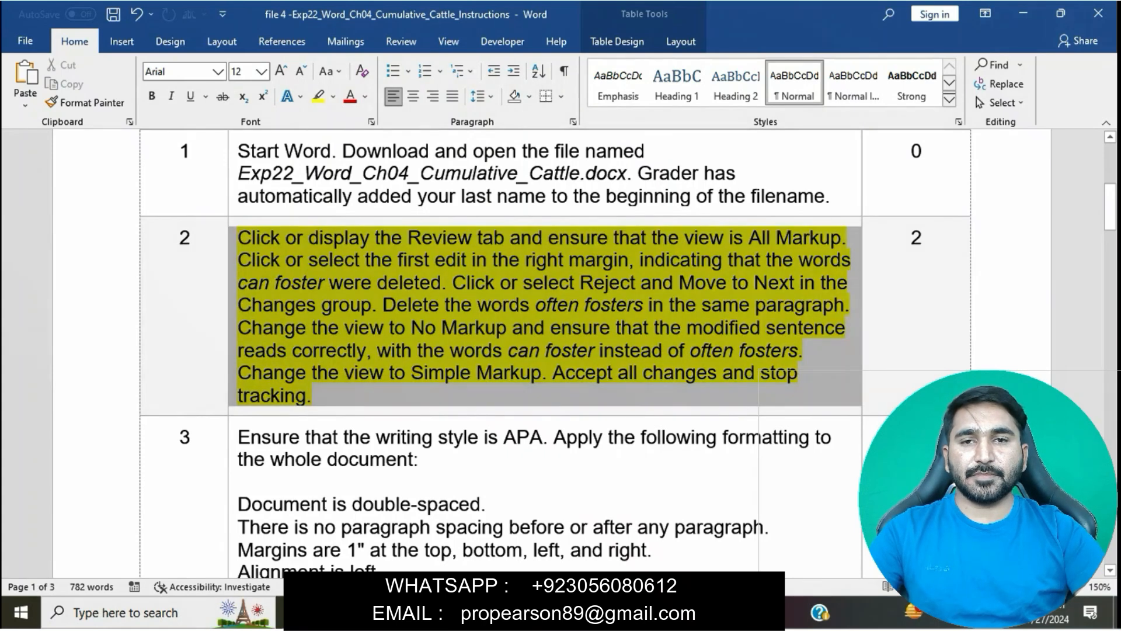
left_click(301, 217)
left_click(313, 396)
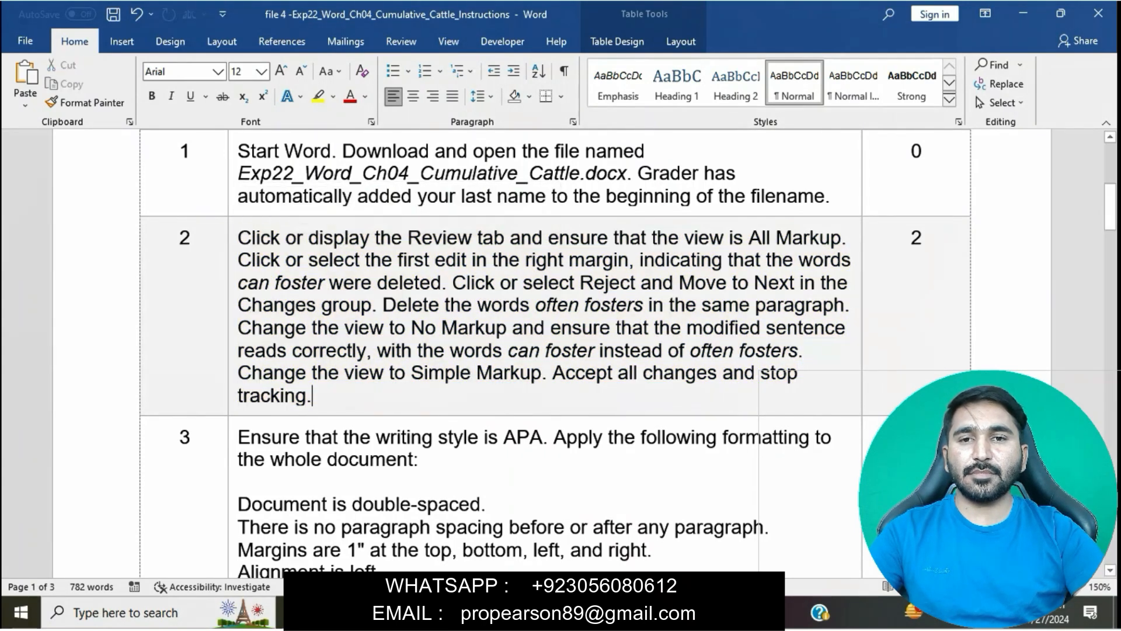
left_click(377, 350)
Step: Highlight all of the step 3 instructions in yellow
scroll(377, 350, "down", 3)
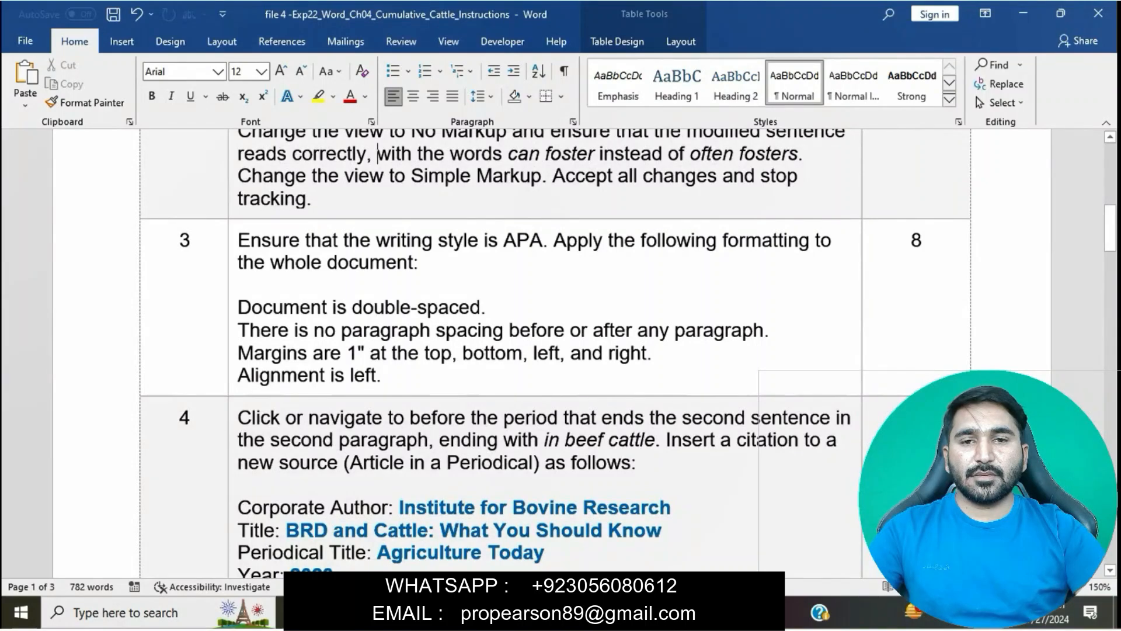
left_click(232, 240)
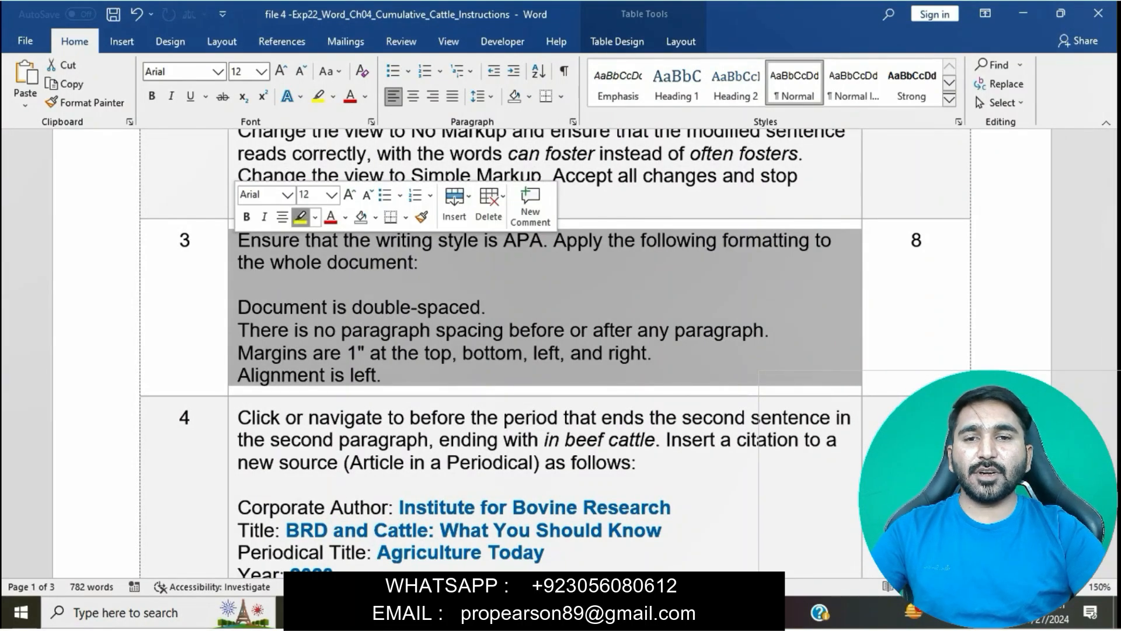
left_click(302, 217)
left_click(391, 330)
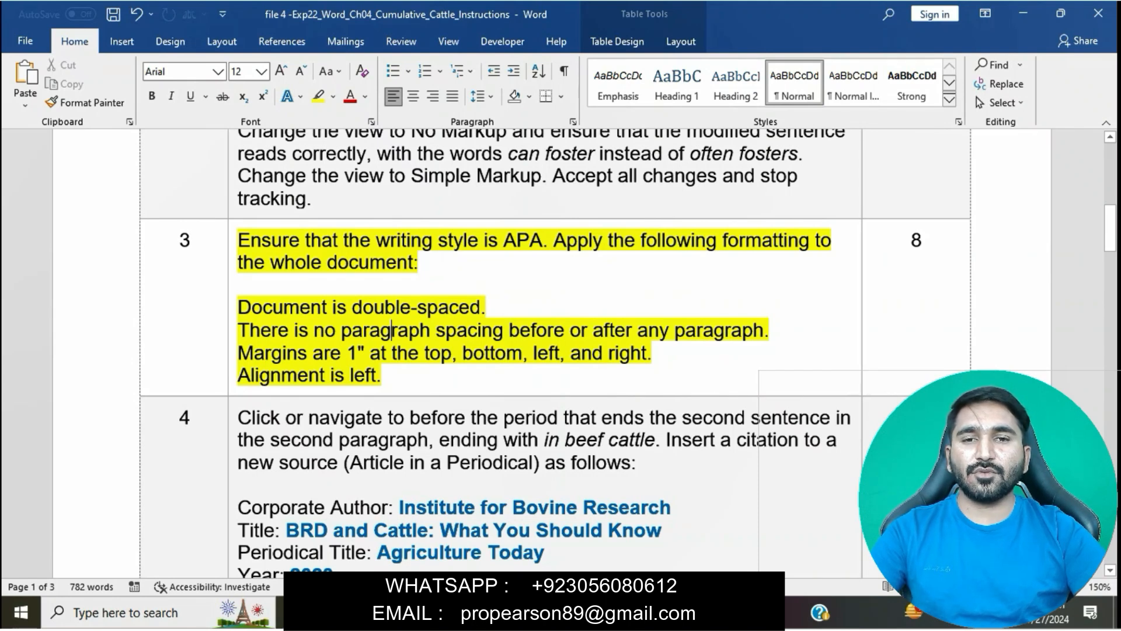
Step: Mark the APA writing style instruction in step 3, check the report's citation style setting, and return to the instructions document
left_click_drag(238, 240, 543, 240)
mouse_move(578, 613)
left_click(666, 526)
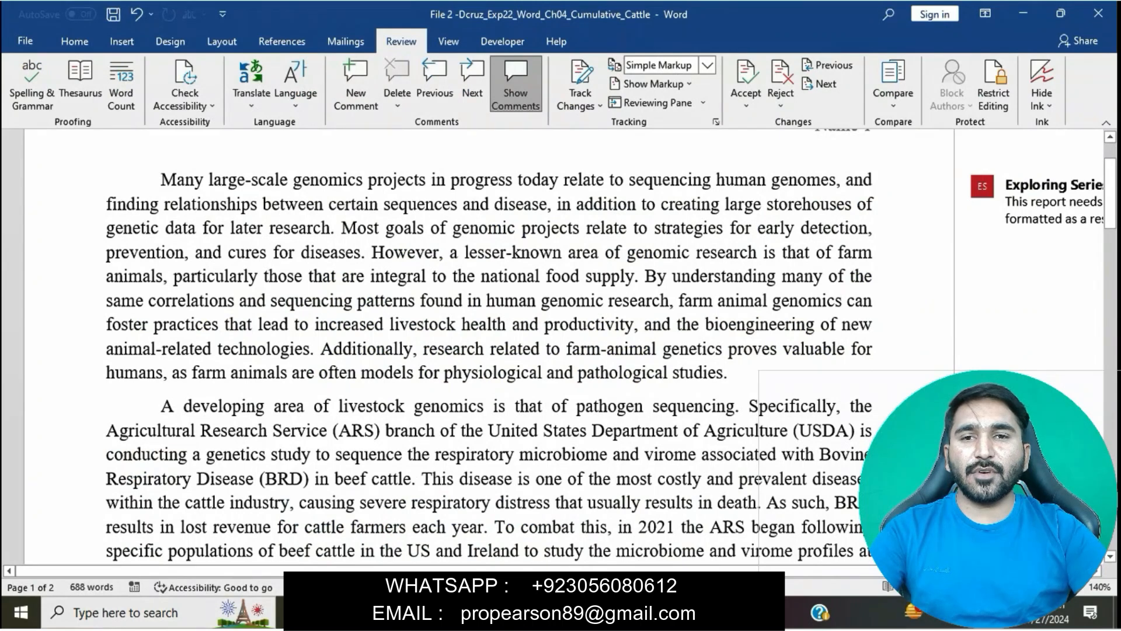
left_click(707, 64)
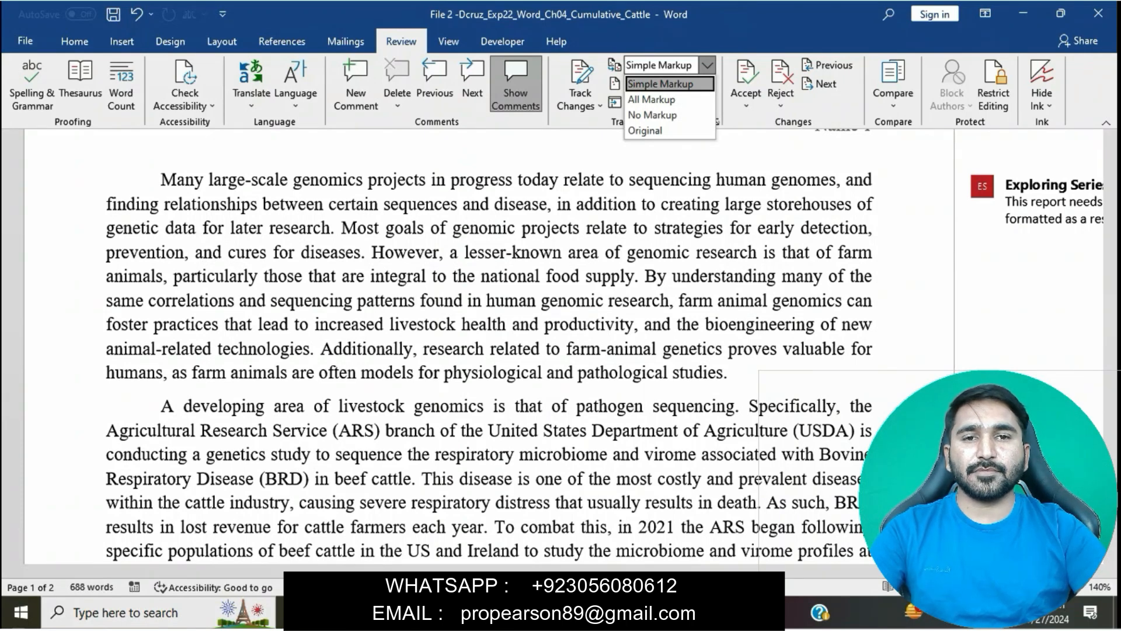
left_click(345, 41)
left_click(282, 41)
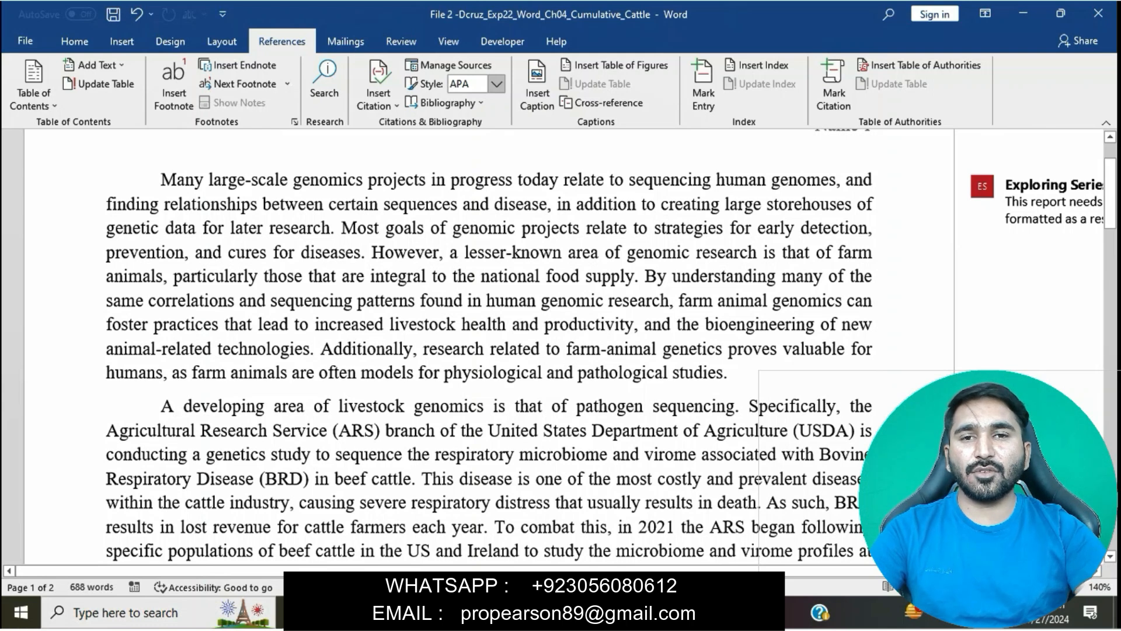
left_click(496, 83)
left_click(496, 84)
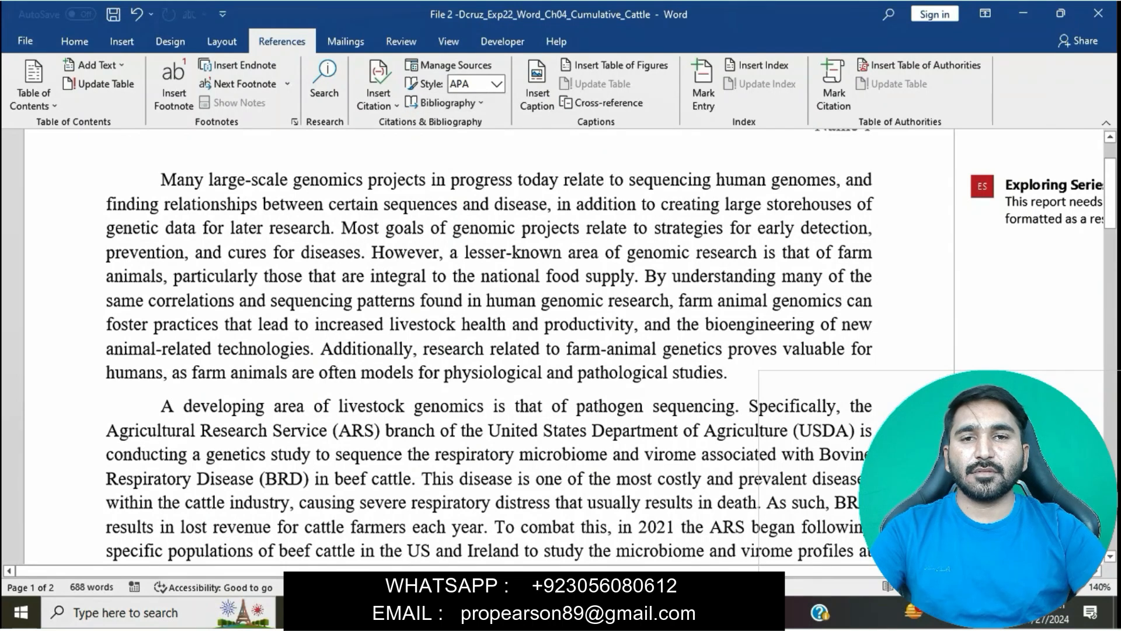
mouse_move(578, 611)
left_click(484, 528)
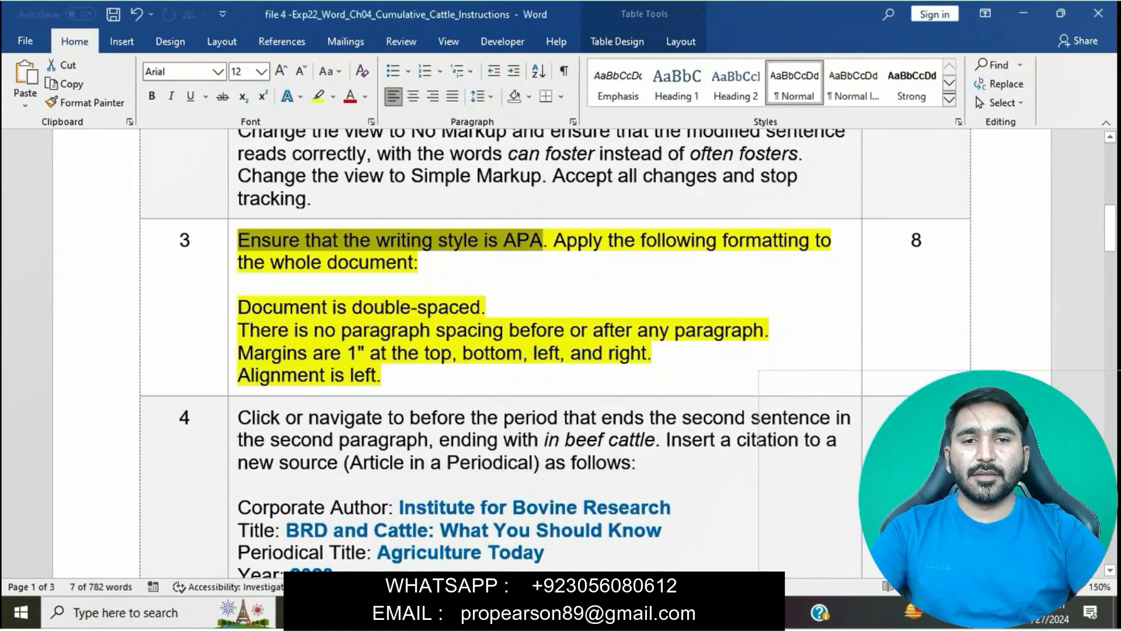
Step: Mark the double-spacing instruction in step 3 and set the line spacing of the whole report to Double
left_click_drag(238, 307, 482, 307)
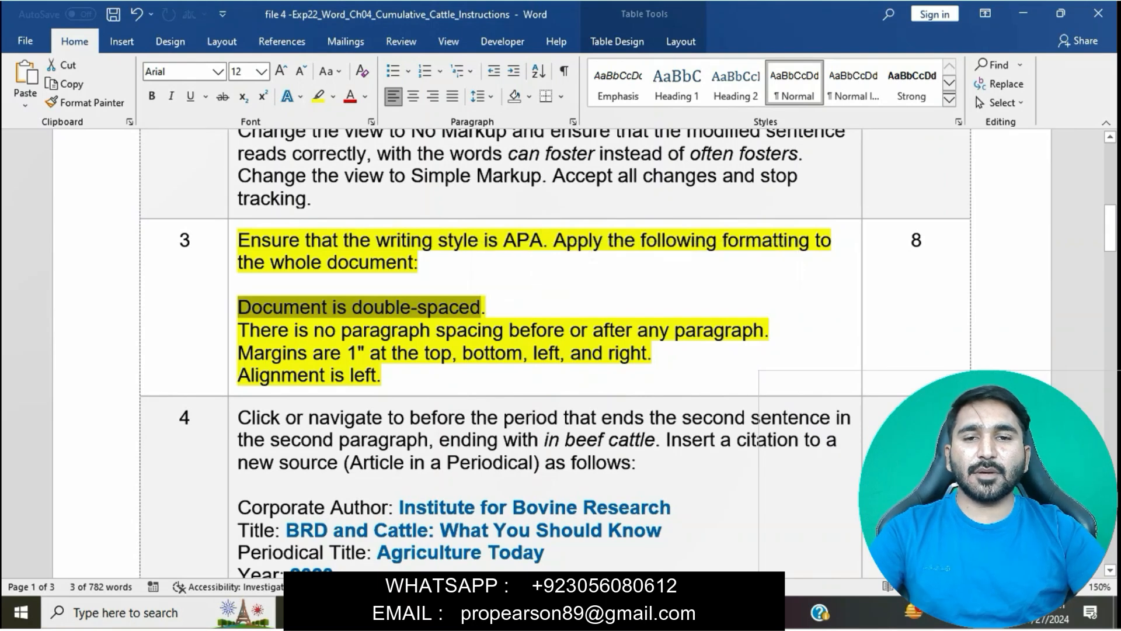
mouse_move(578, 612)
left_click(671, 525)
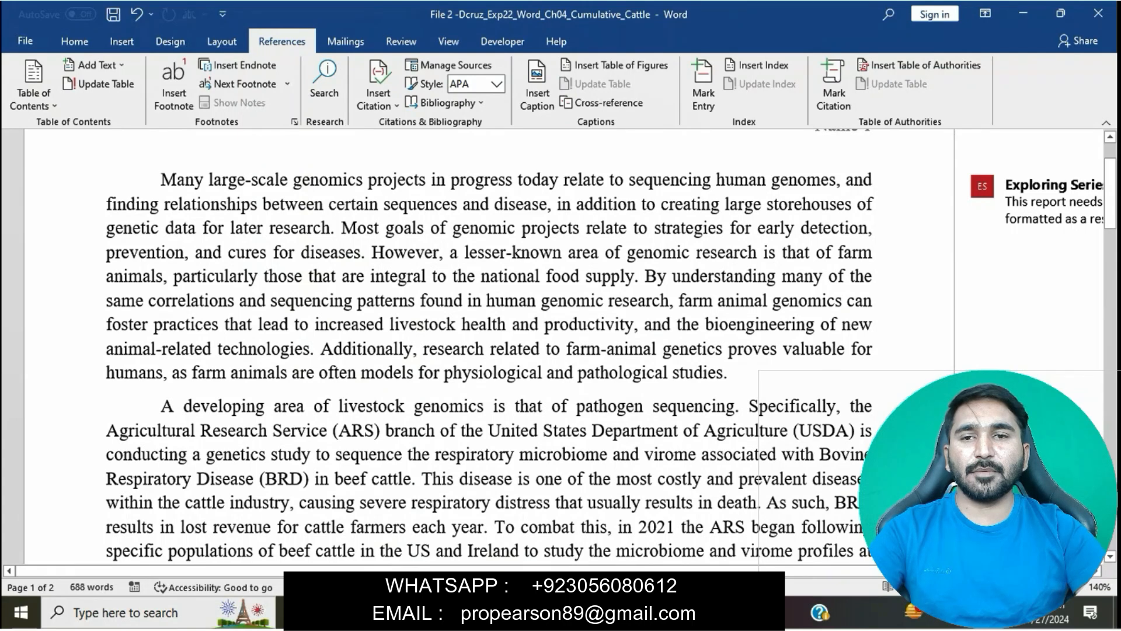
key("ctrl+a")
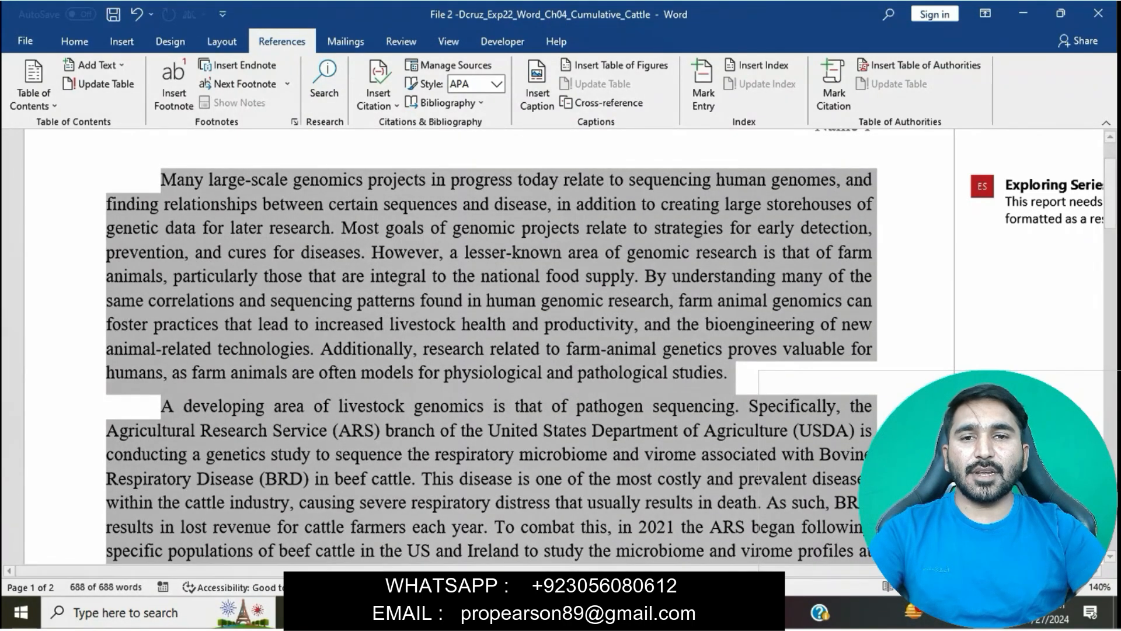
left_click(74, 41)
left_click(573, 122)
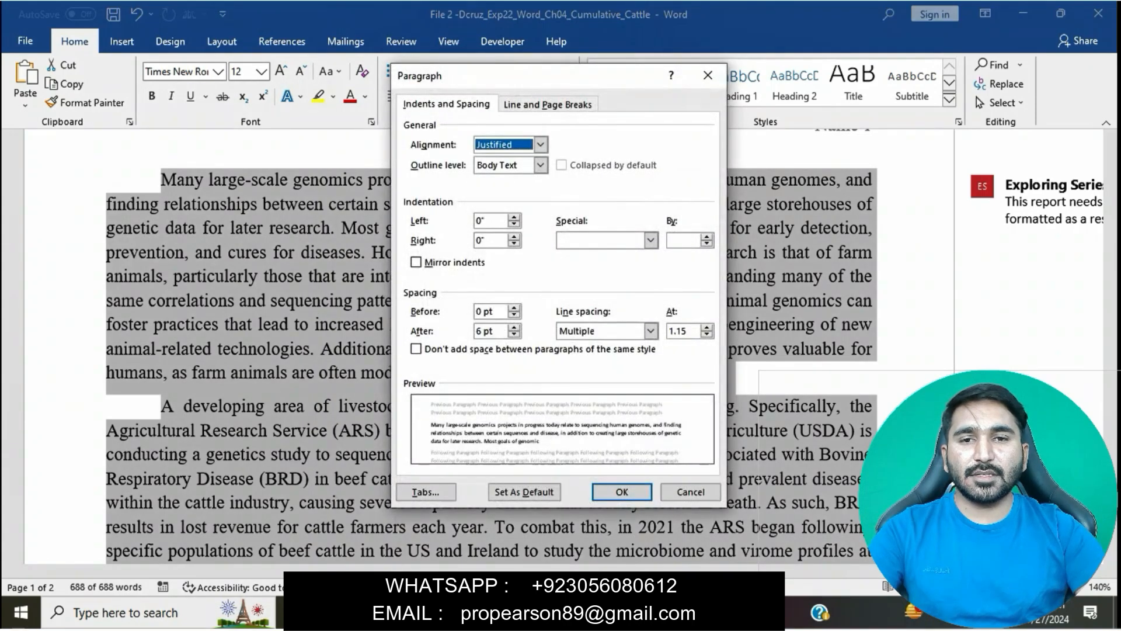
left_click(651, 240)
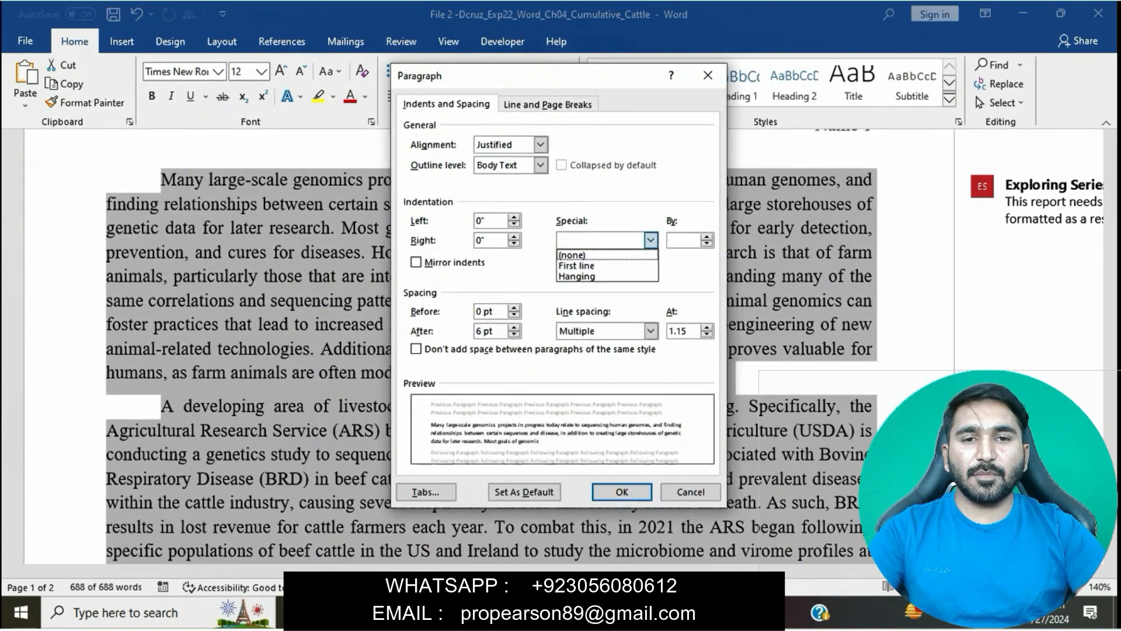
left_click(651, 331)
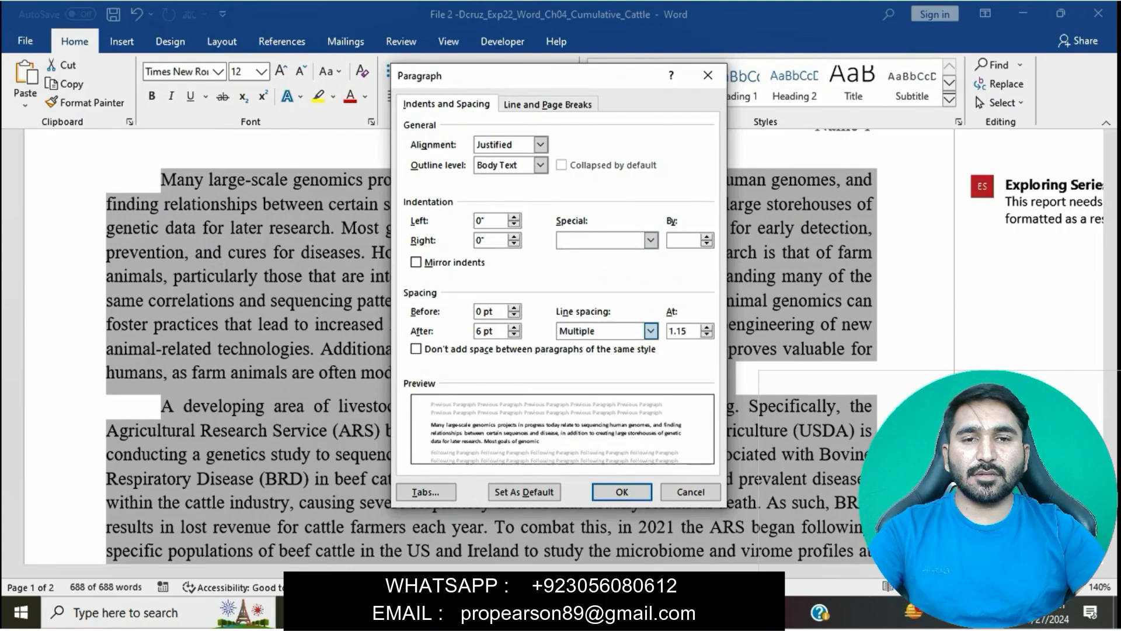
left_click(651, 331)
left_click(578, 366)
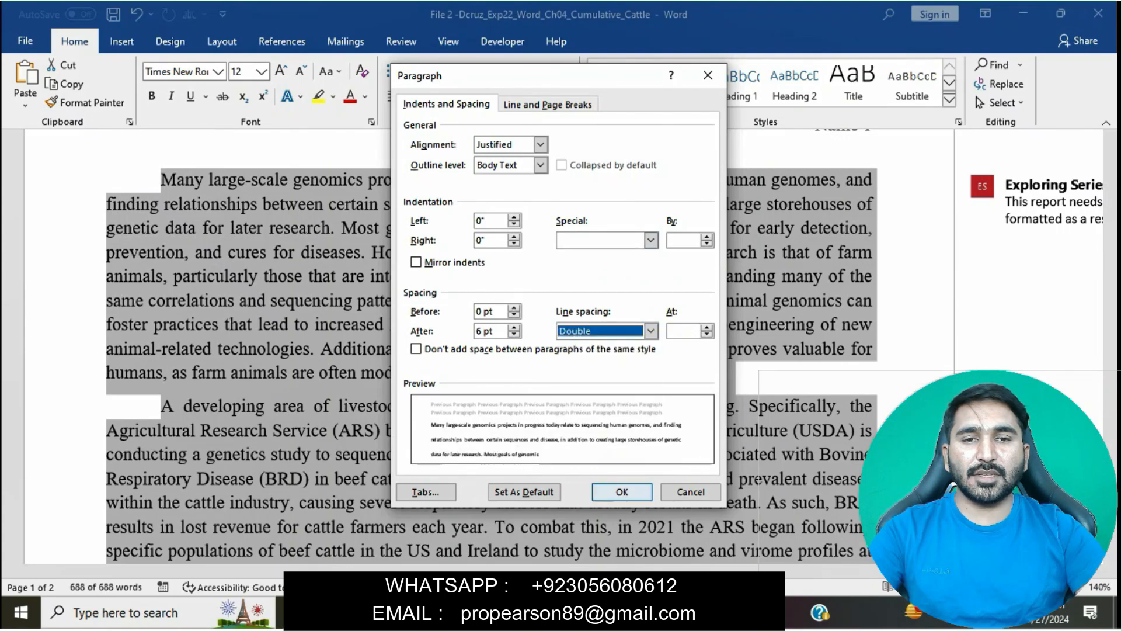
mouse_move(578, 613)
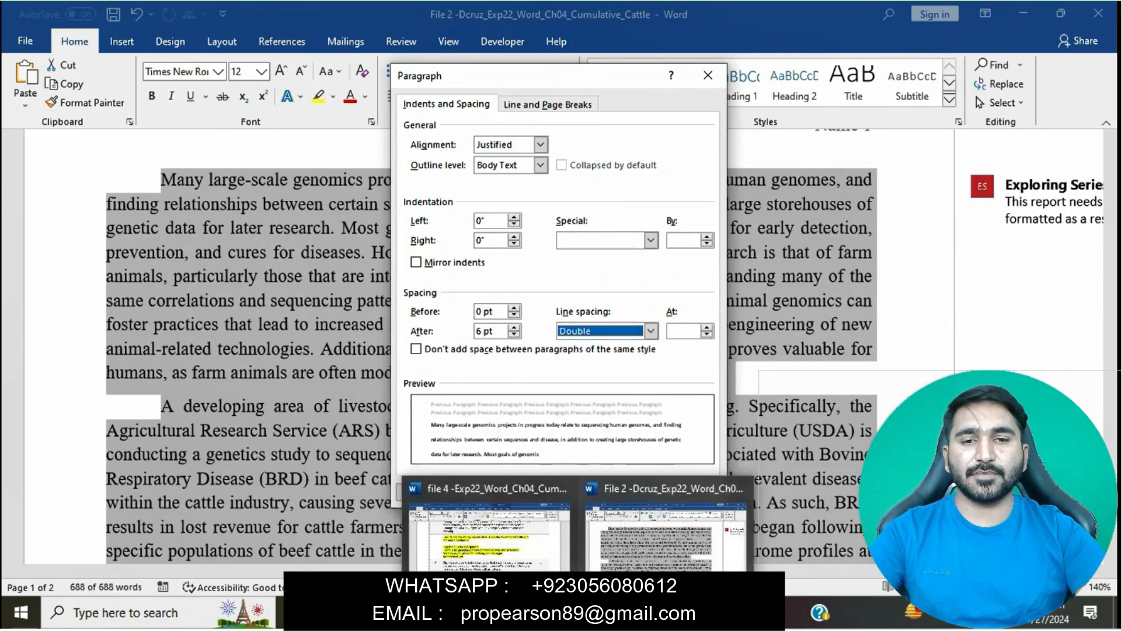
left_click(622, 491)
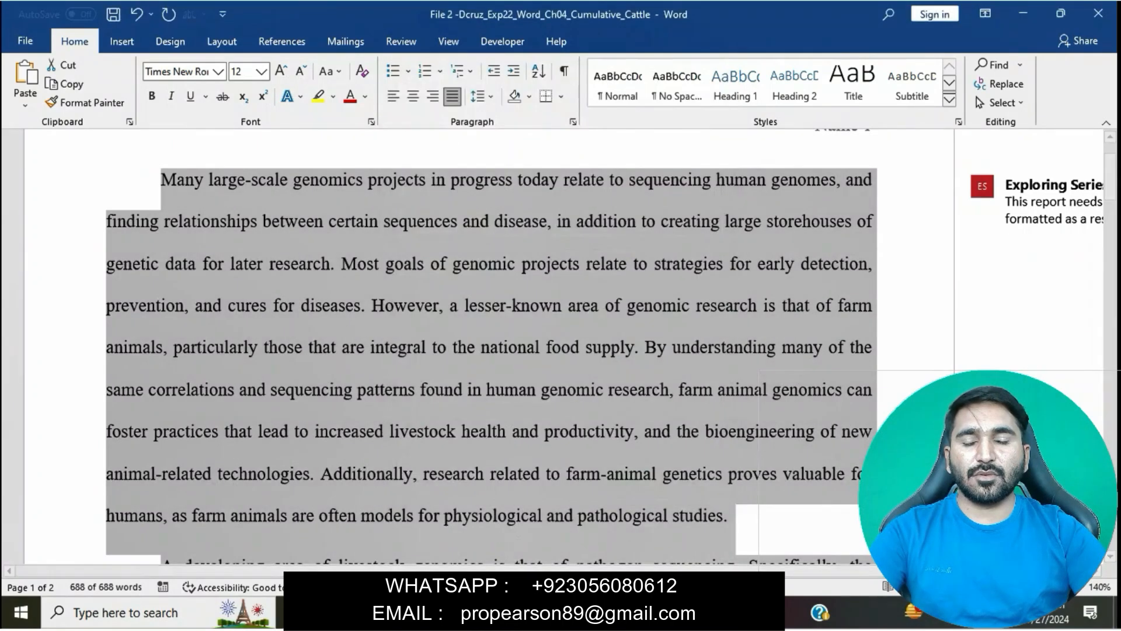
Step: Mark the paragraph spacing instruction in step 3 and set the spacing after all report paragraphs to 0 pt
mouse_move(578, 613)
left_click(490, 523)
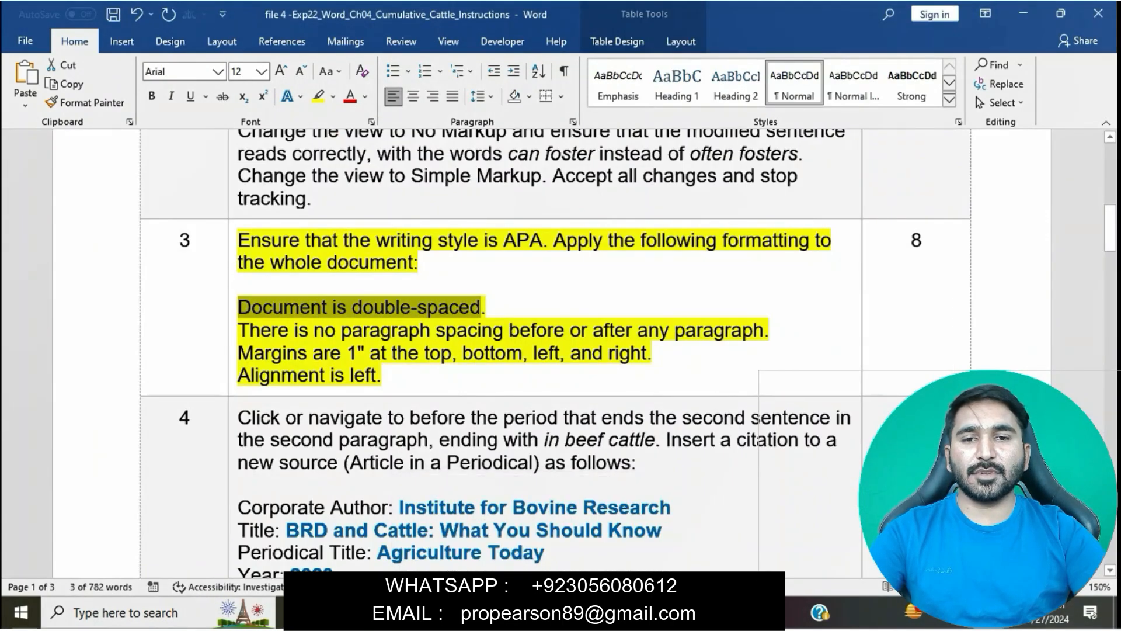
left_click_drag(237, 330, 784, 330)
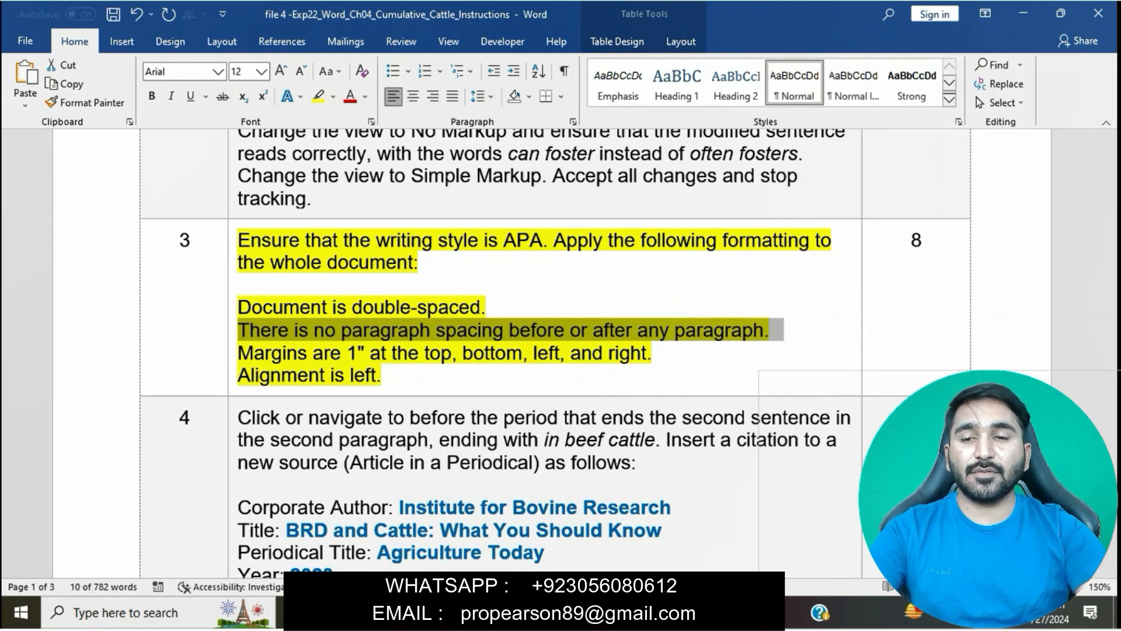
mouse_move(578, 611)
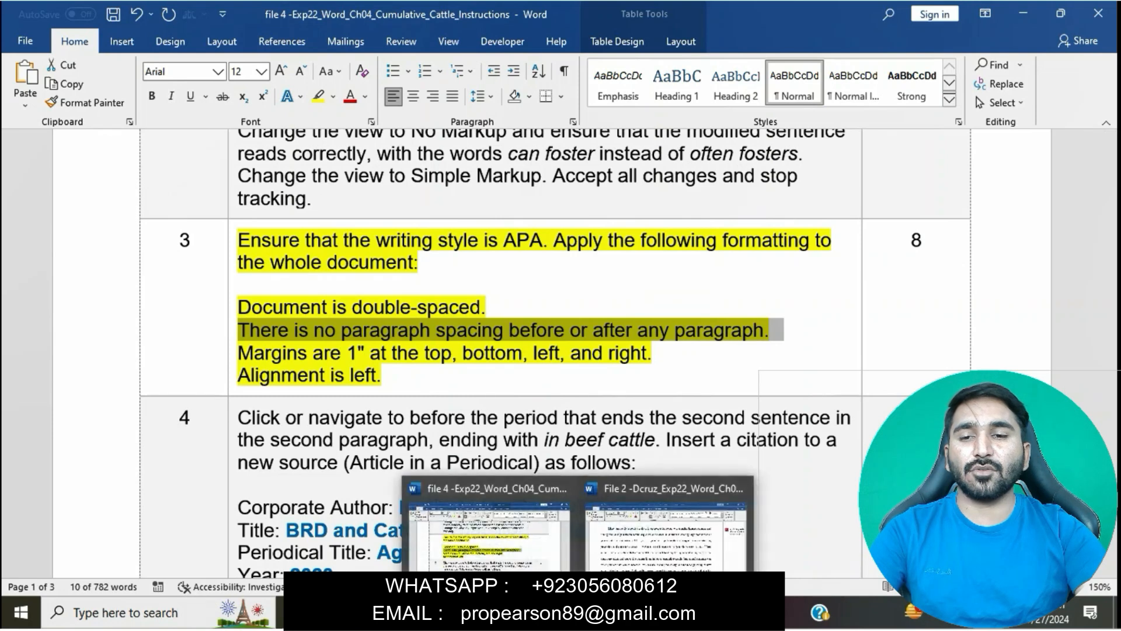
left_click(665, 525)
left_click(573, 122)
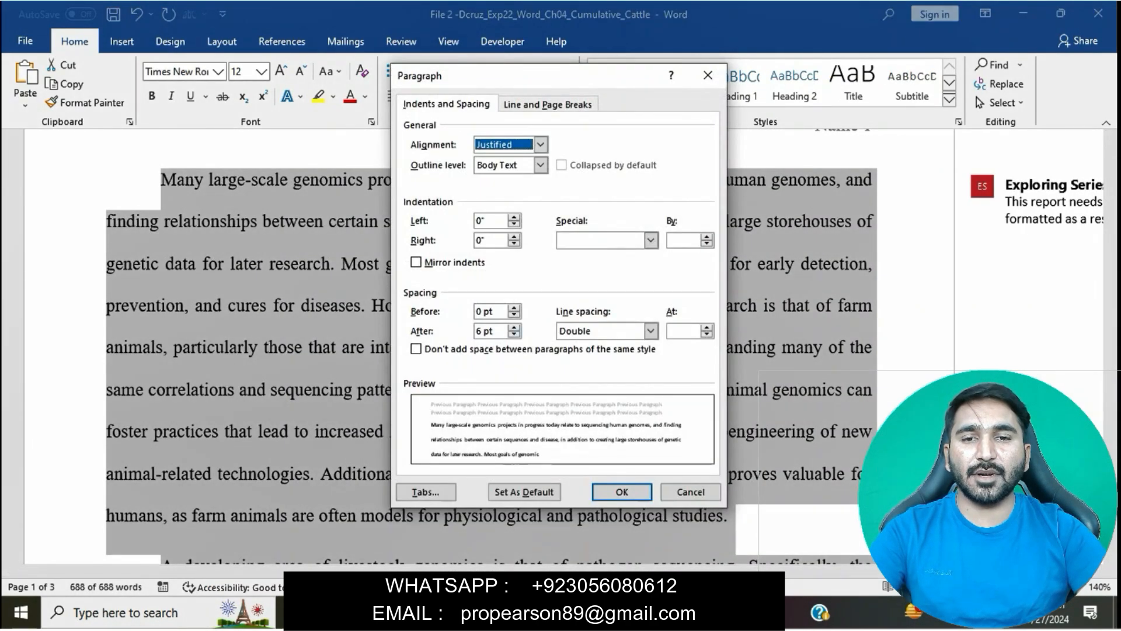
left_click(514, 334)
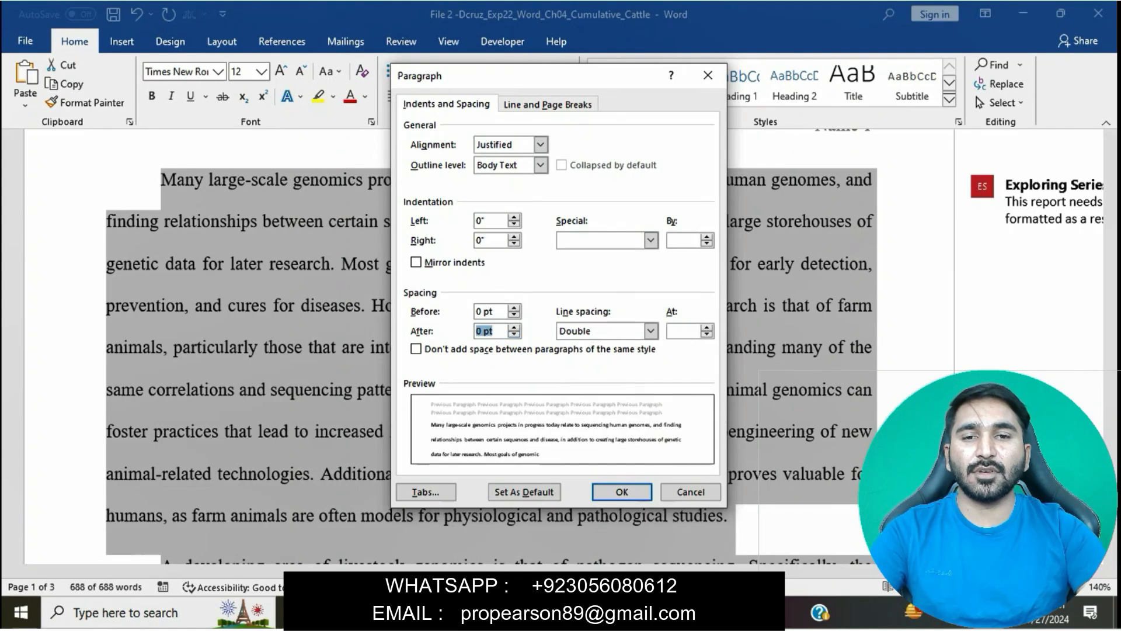
key("Return")
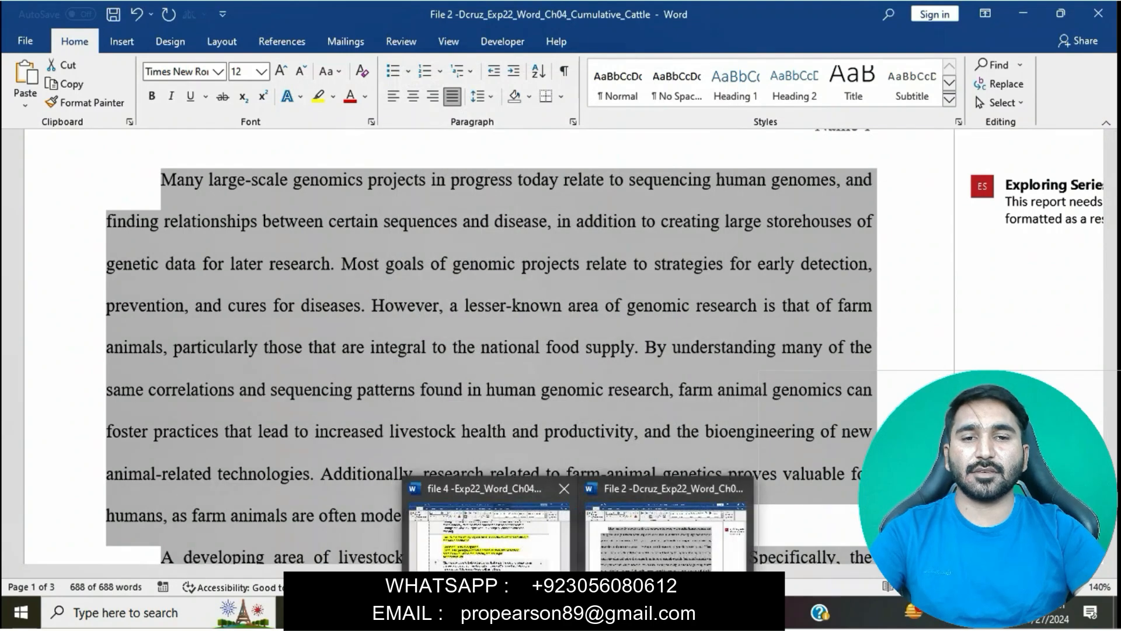
Step: Mark the instruction for 1" margins in step 3 of the instructions document and return to the report
left_click(653, 528)
left_click_drag(237, 352, 651, 352)
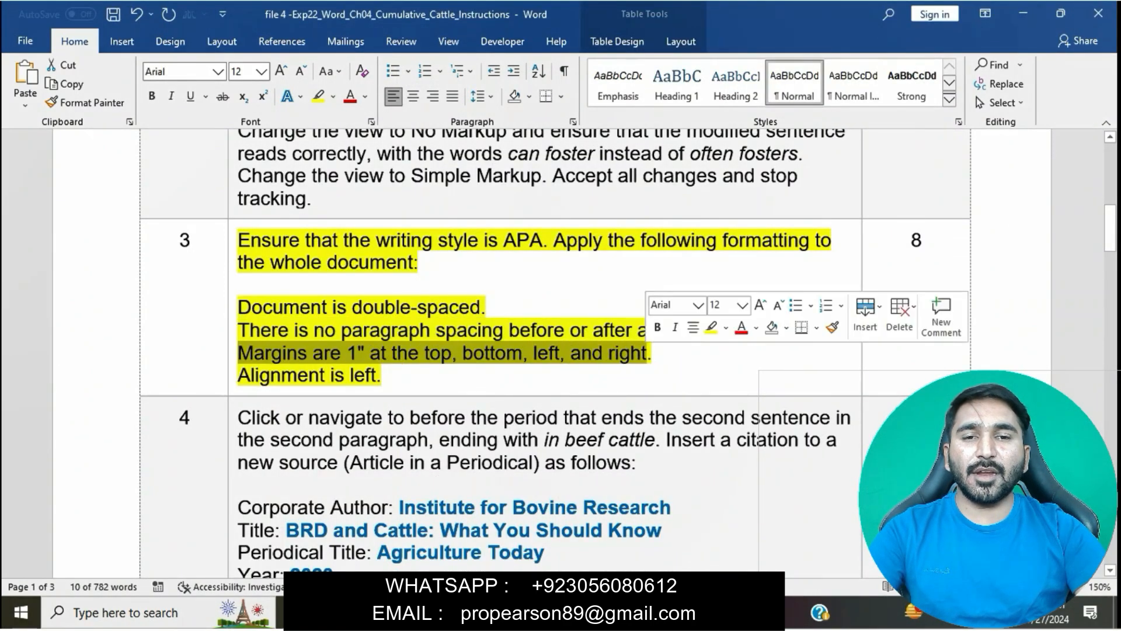
mouse_move(577, 613)
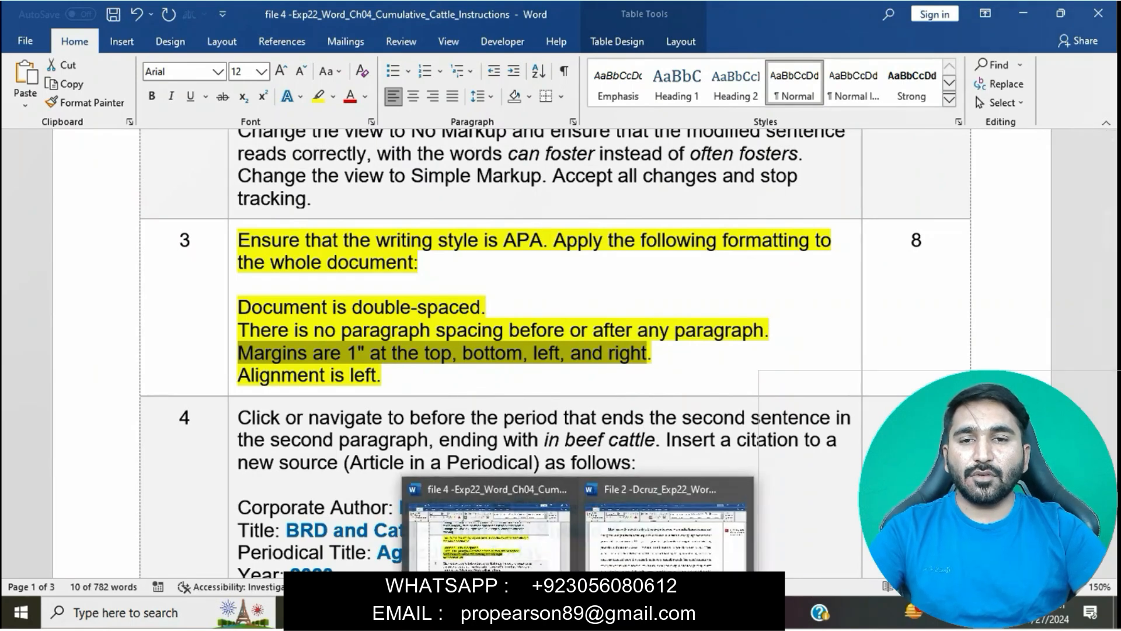
left_click(666, 528)
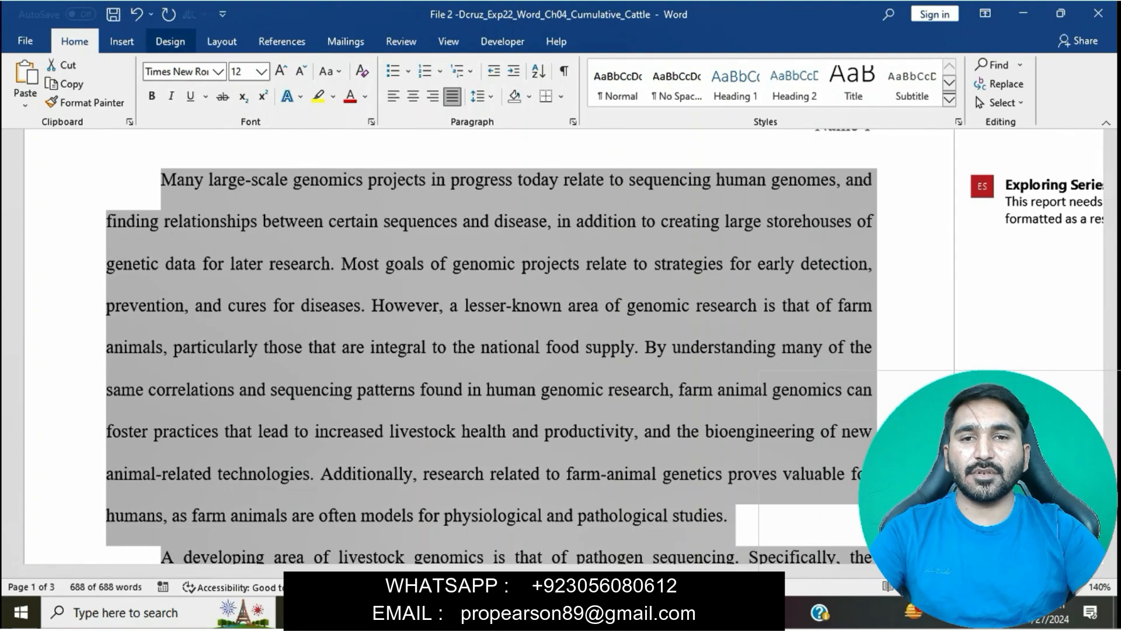
Step: Set the left and right page margins of the whole report to 1" using custom margins
left_click(170, 41)
left_click(221, 41)
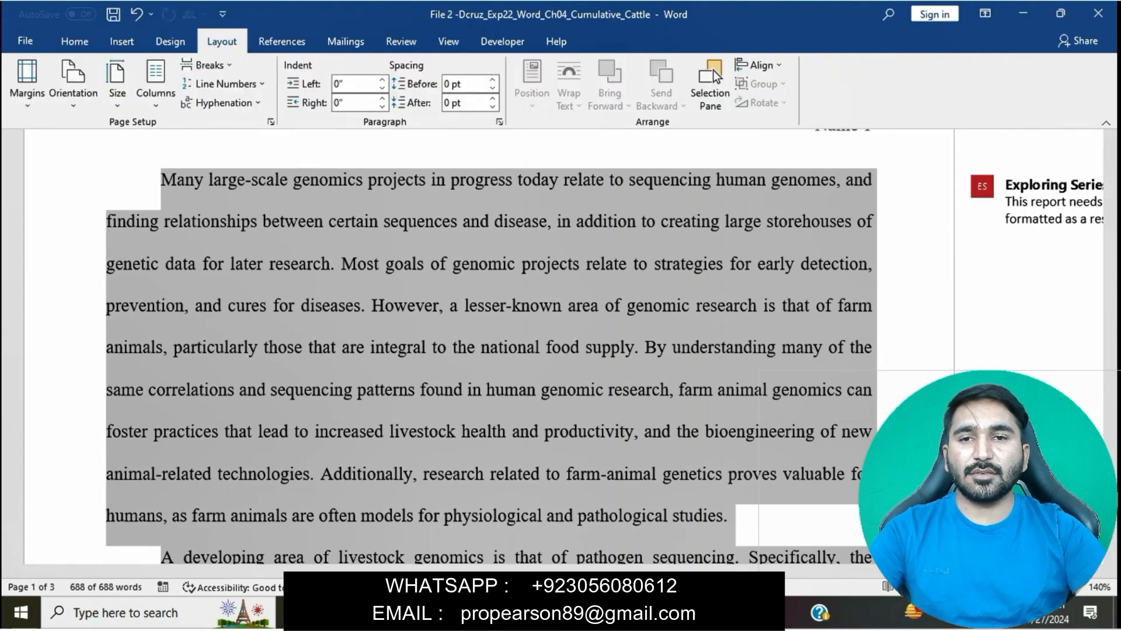
left_click(27, 82)
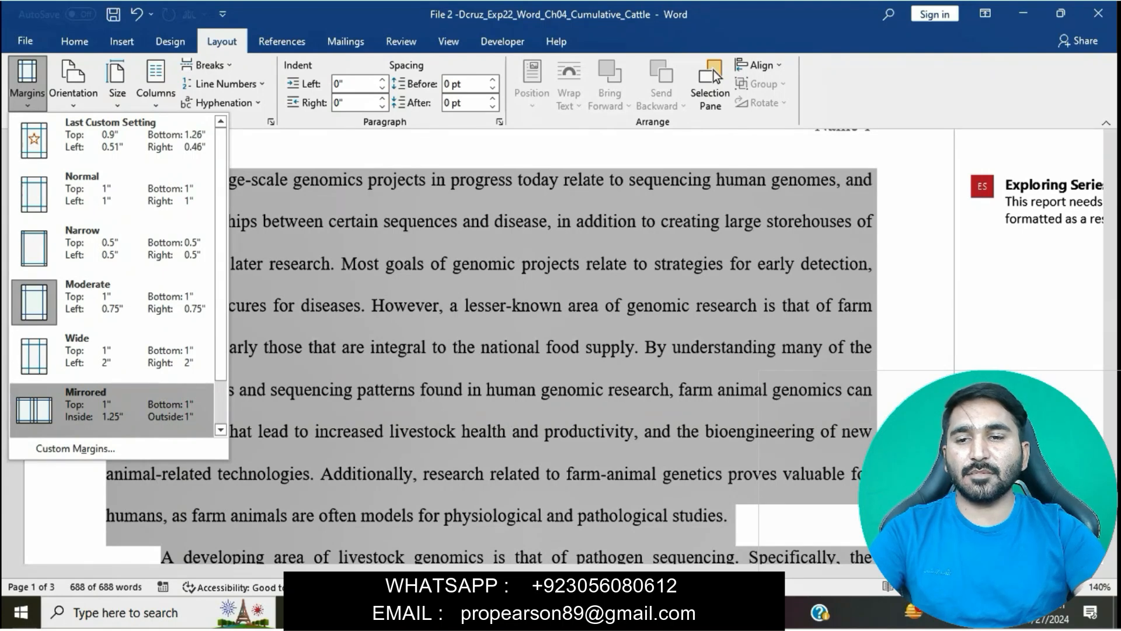
left_click(76, 449)
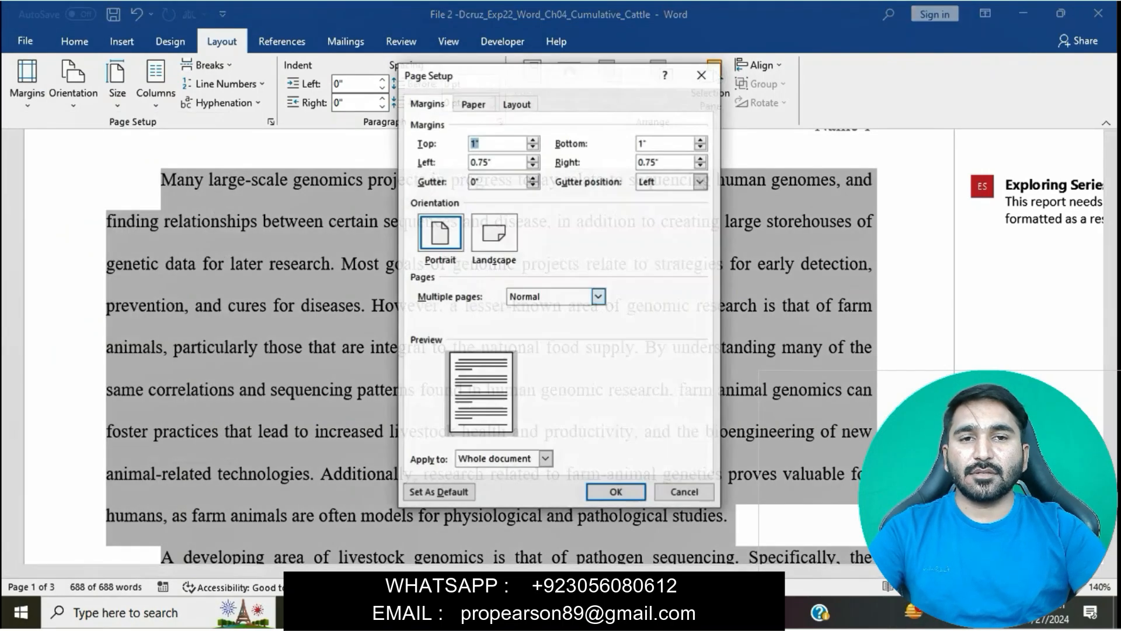
mouse_move(578, 613)
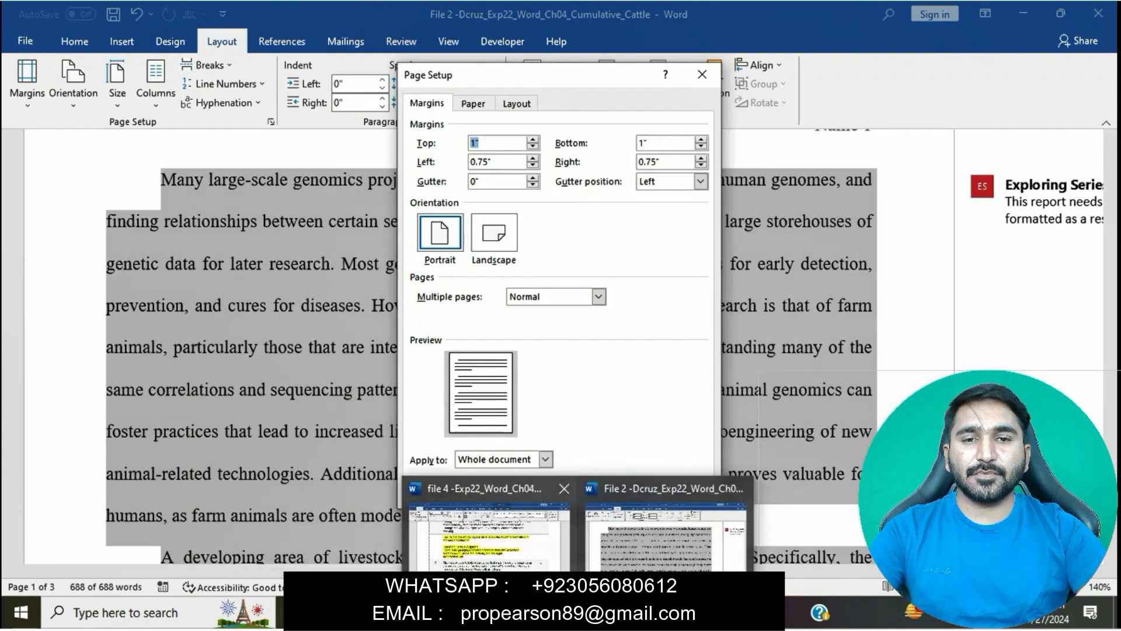
left_click(453, 496)
left_click(665, 537)
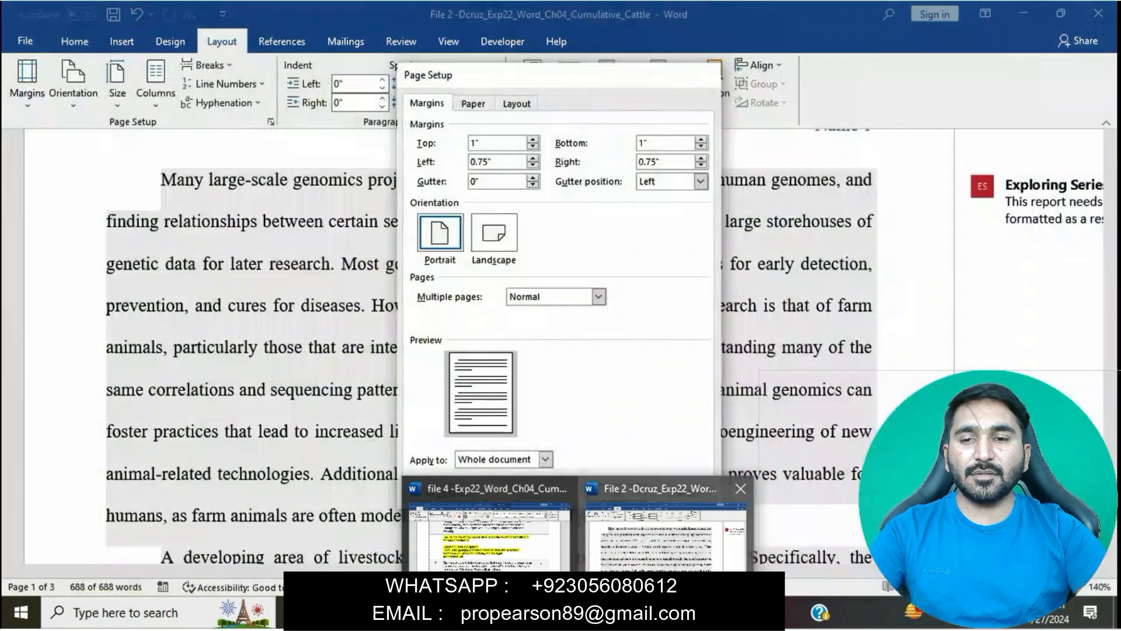
key("Tab")
key("Up")
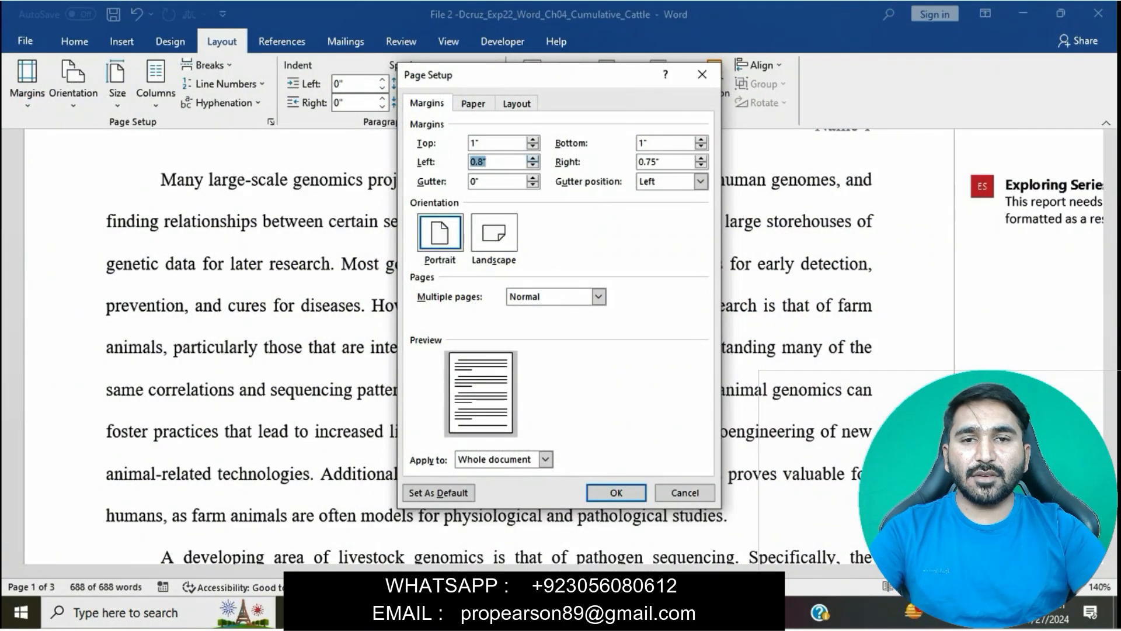
key("Up")
key("Up")
key("Tab")
key("Up")
key("Up")
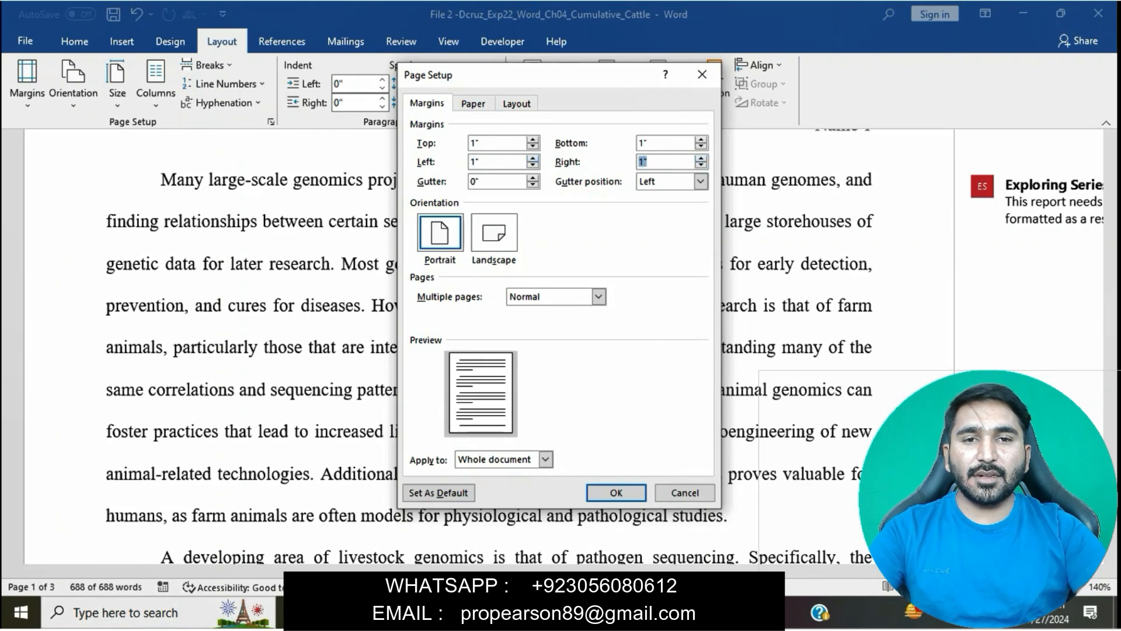
left_click(616, 492)
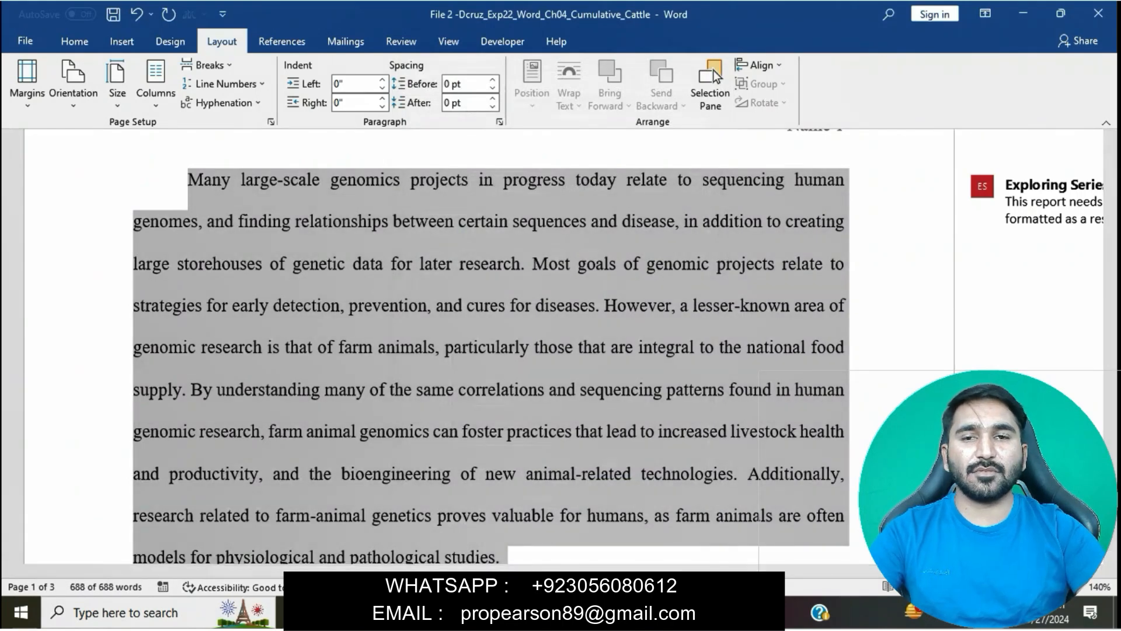
Step: Mark the left-alignment instruction in step 3 of the instructions document and return to the report
mouse_move(578, 613)
left_click(489, 537)
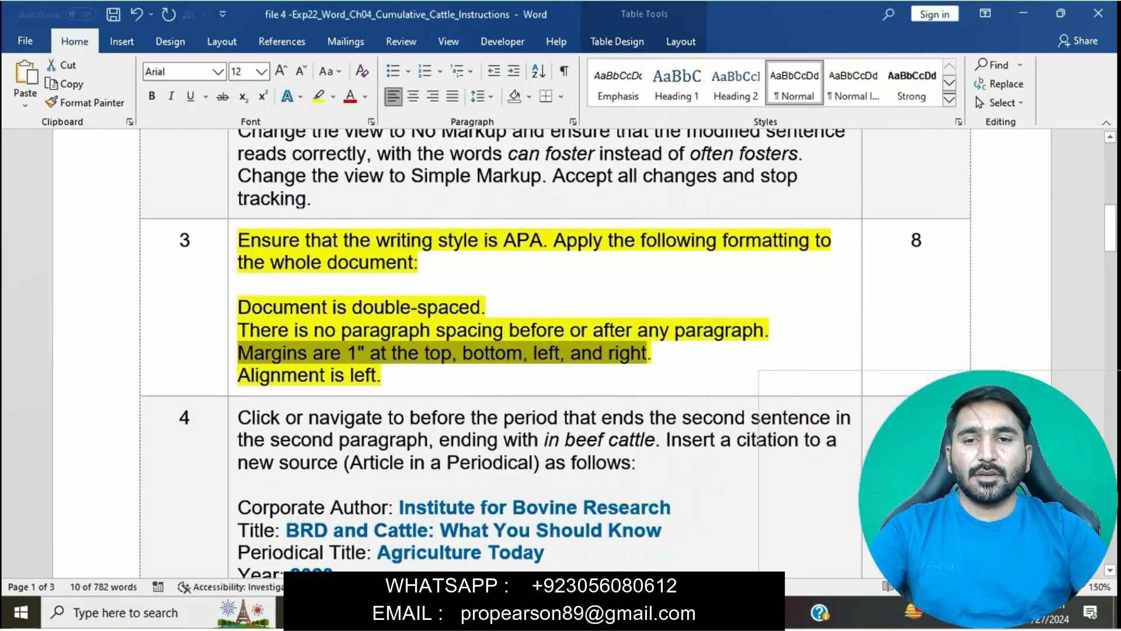
left_click_drag(251, 377, 380, 377)
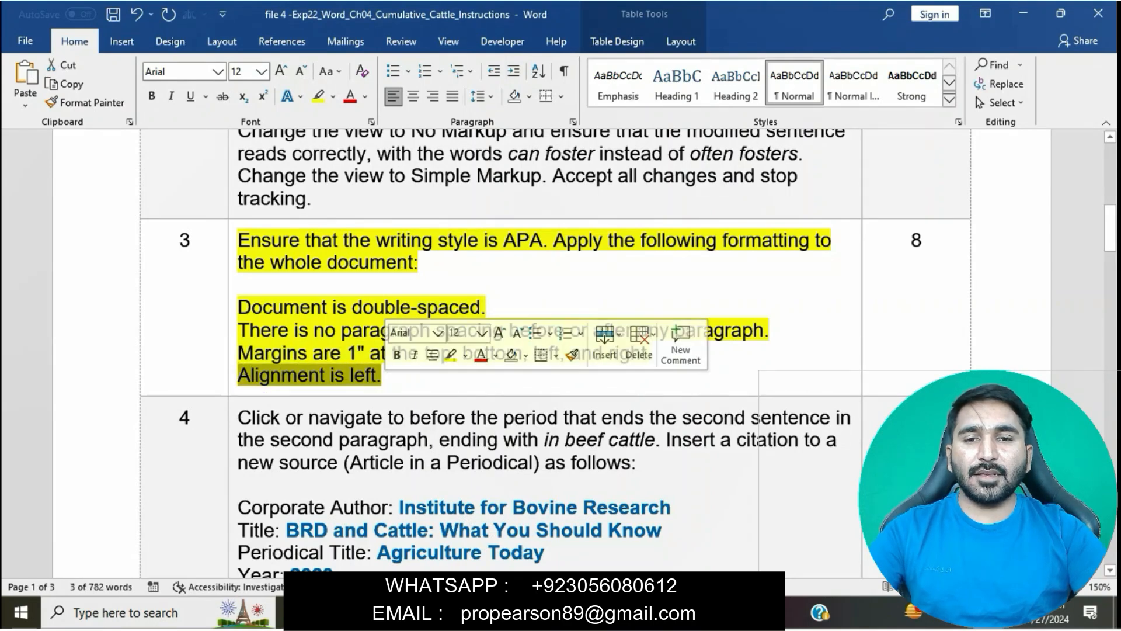
mouse_move(578, 613)
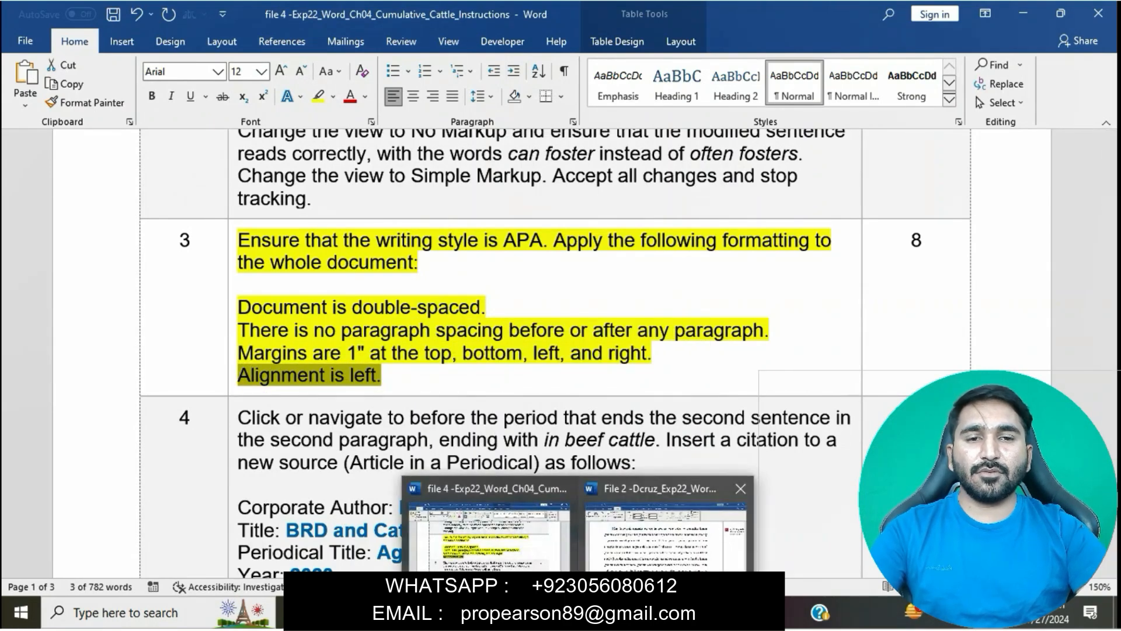
left_click(668, 532)
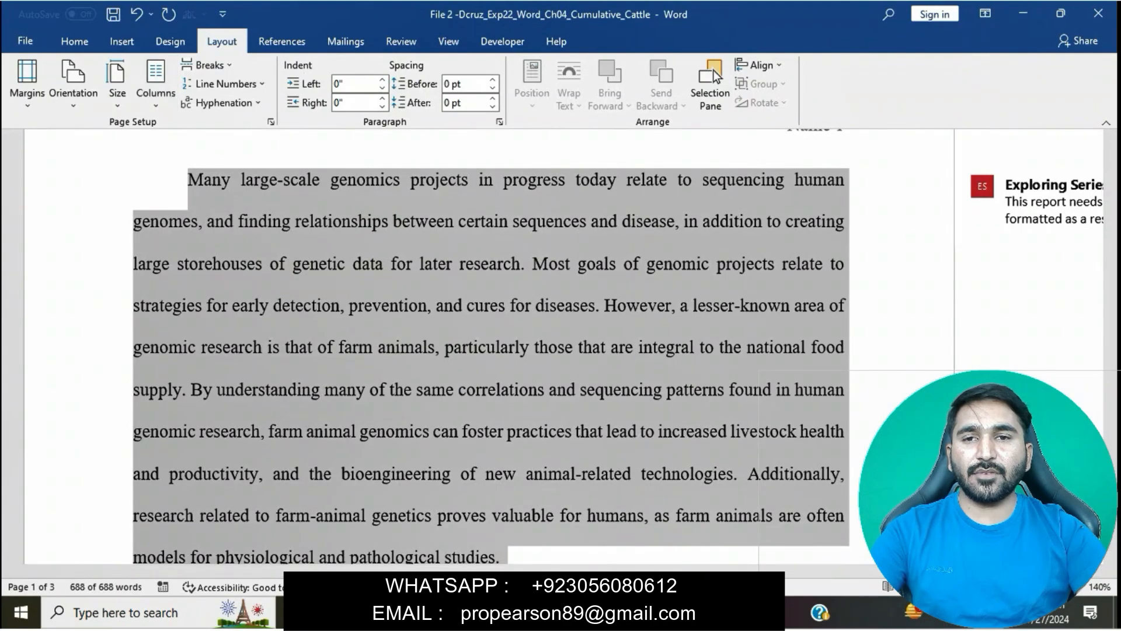
Step: Set the paragraph alignment of the whole report to Left and deselect the text
scroll(713, 70, "up", 3)
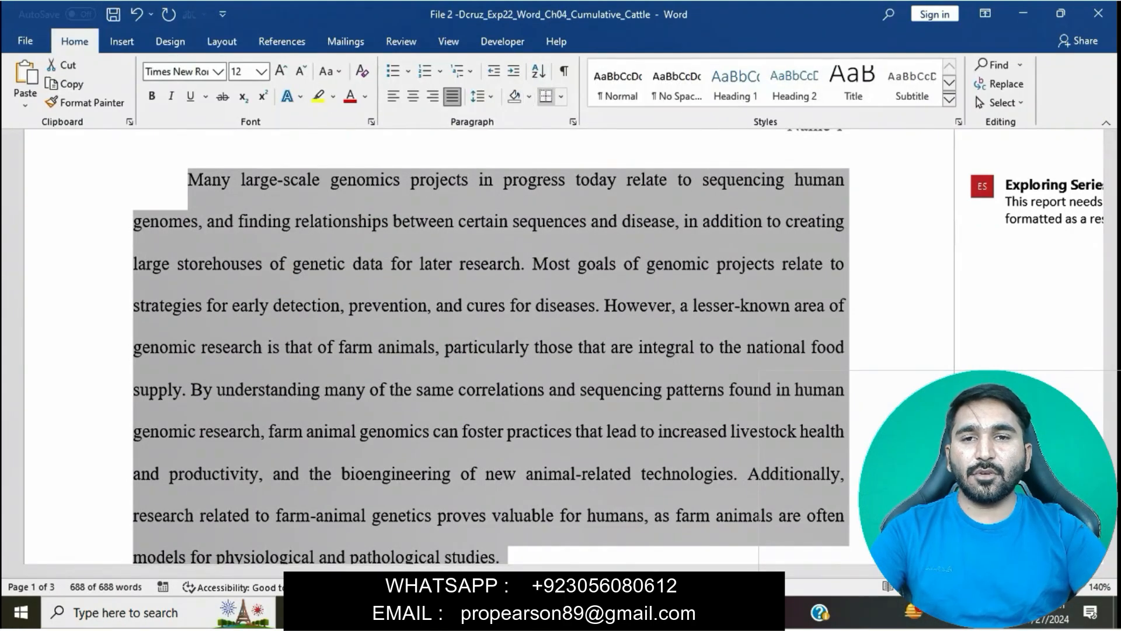
left_click(573, 122)
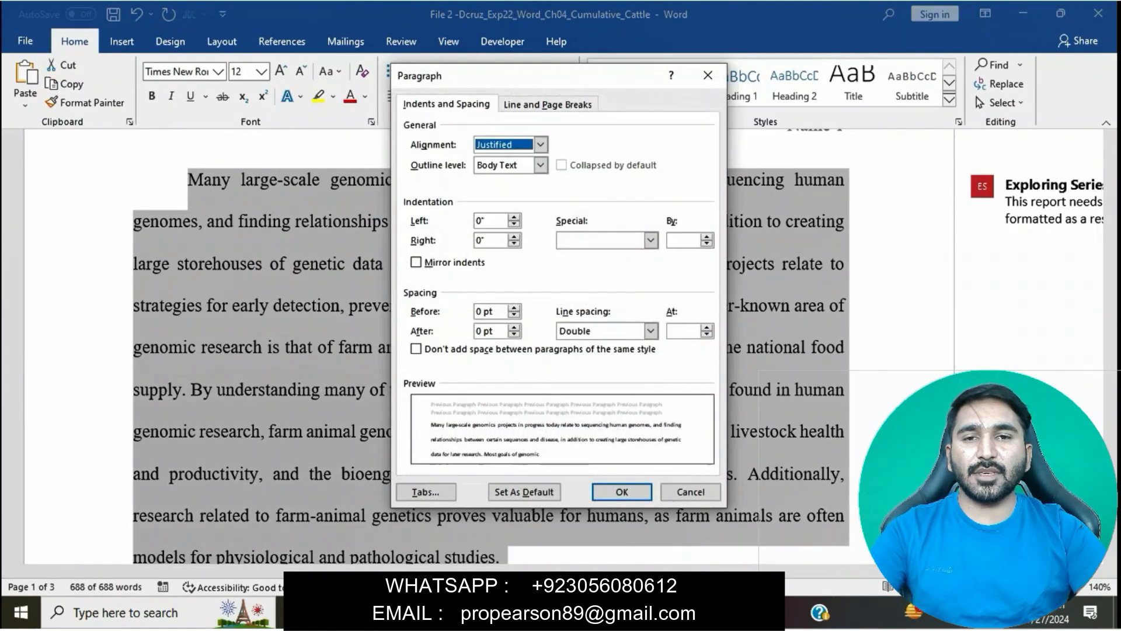
left_click(540, 145)
left_click(490, 158)
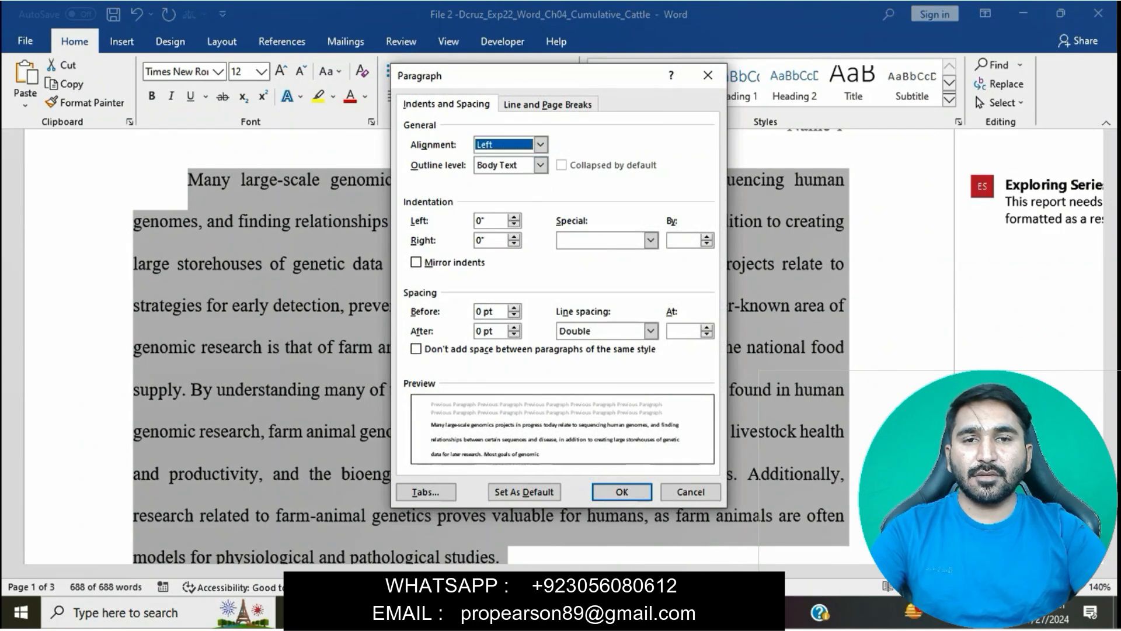
left_click(622, 491)
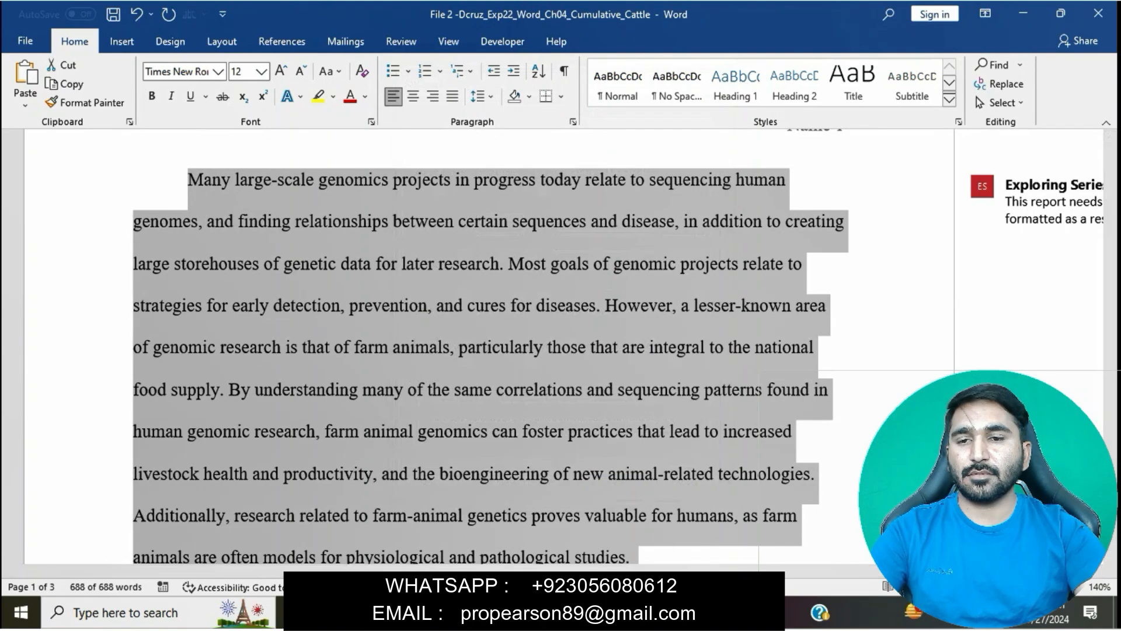
mouse_move(578, 613)
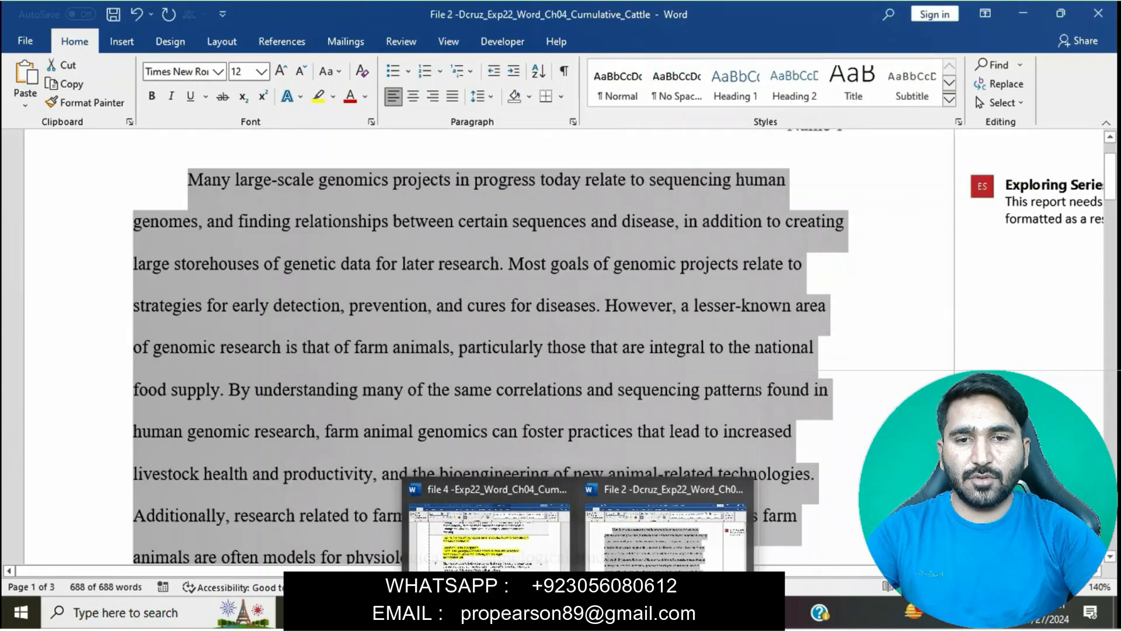
left_click(529, 348)
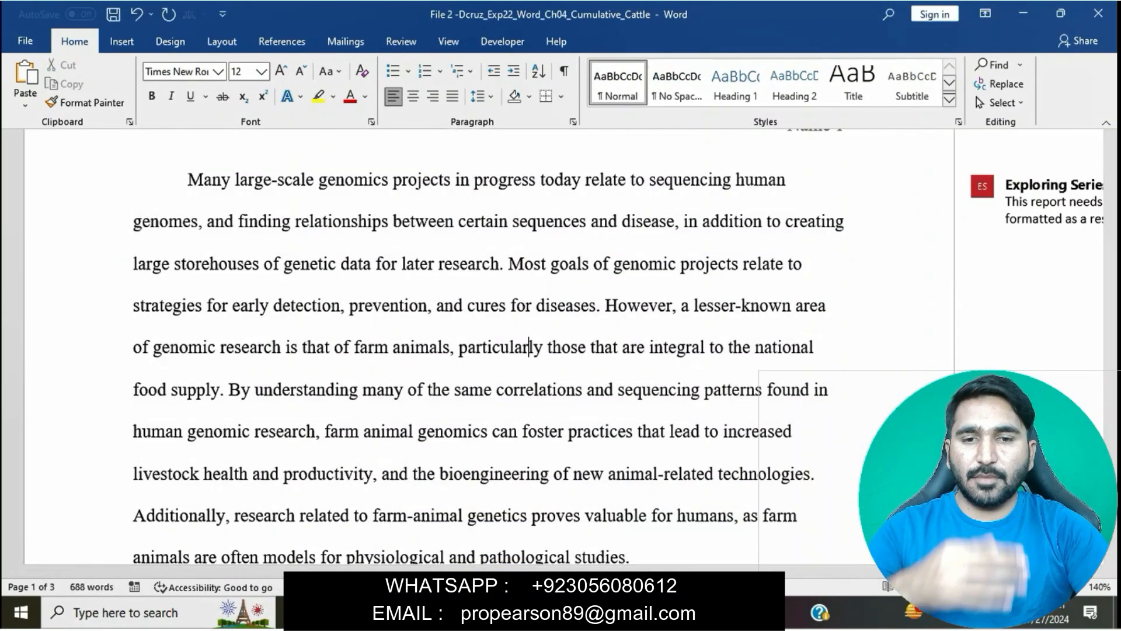
Step: Switch to the instructions document and remove the yellow highlight from all of the step 3 text
mouse_move(578, 613)
left_click(488, 526)
left_click(488, 307)
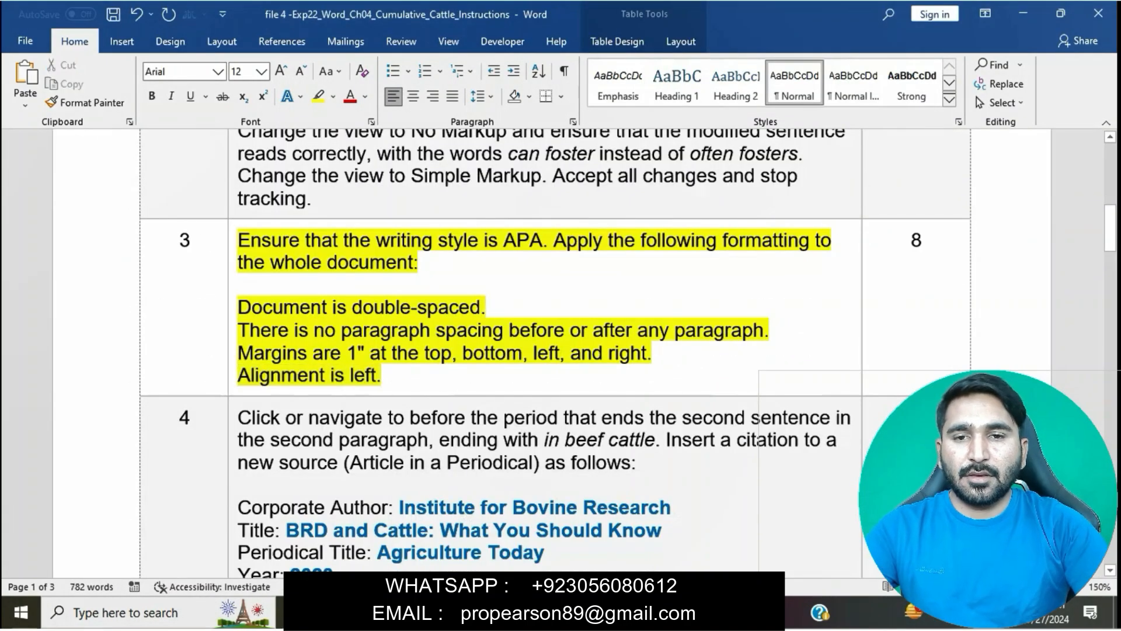
left_click(233, 242)
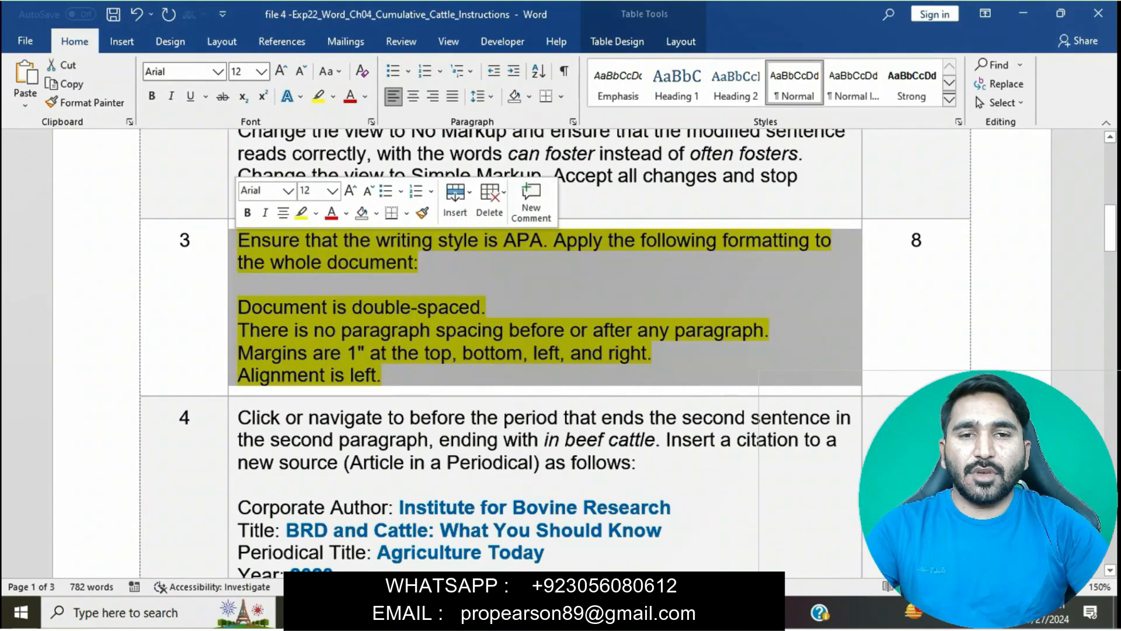
left_click(301, 214)
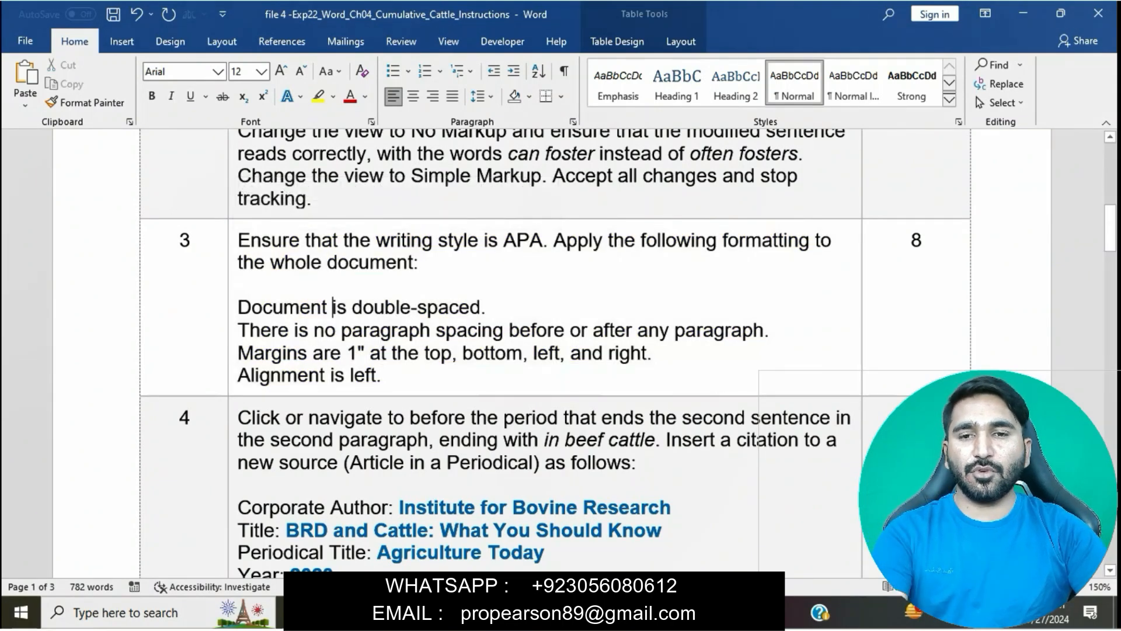
Step: Highlight the entire step 4 instruction text, including the source details, in yellow
scroll(341, 326, "down", 3)
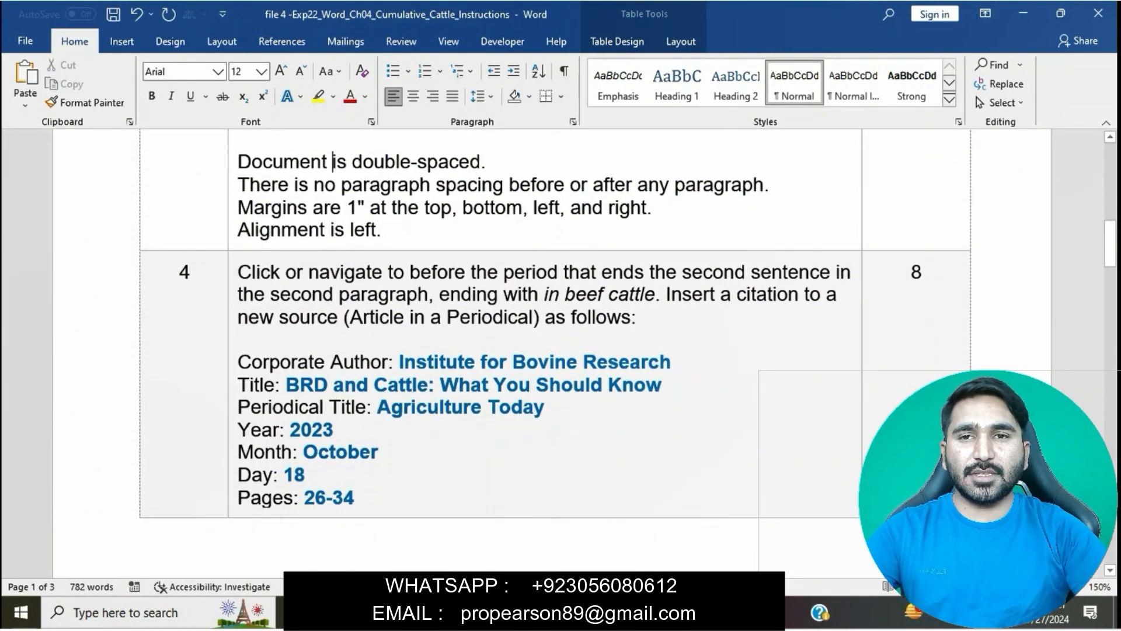
left_click(232, 266)
left_click(296, 246)
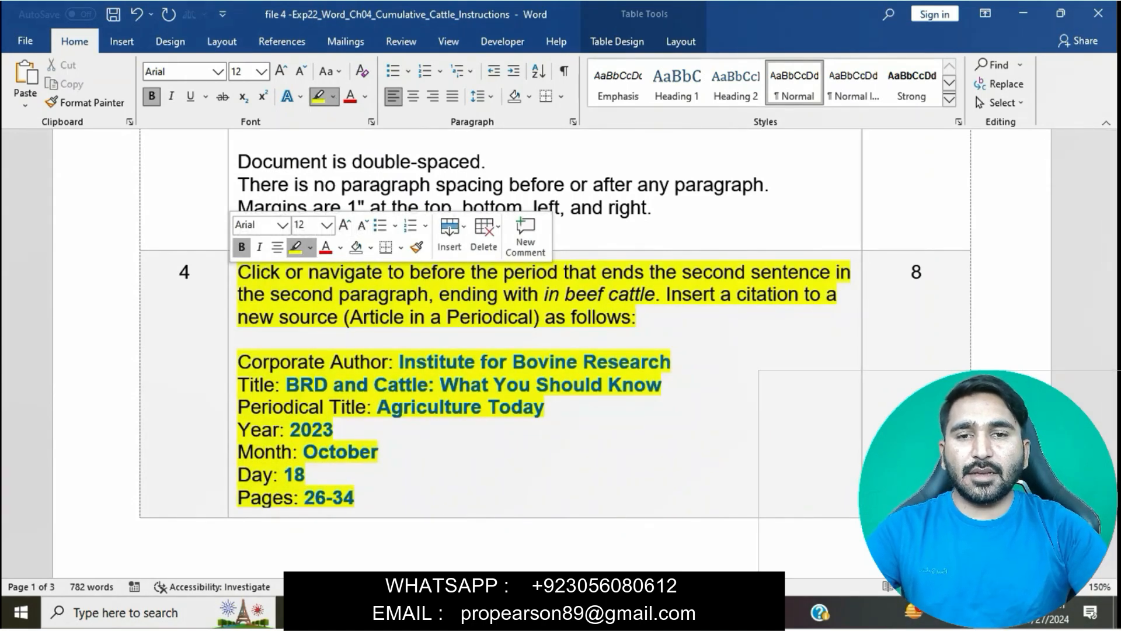
left_click(312, 294)
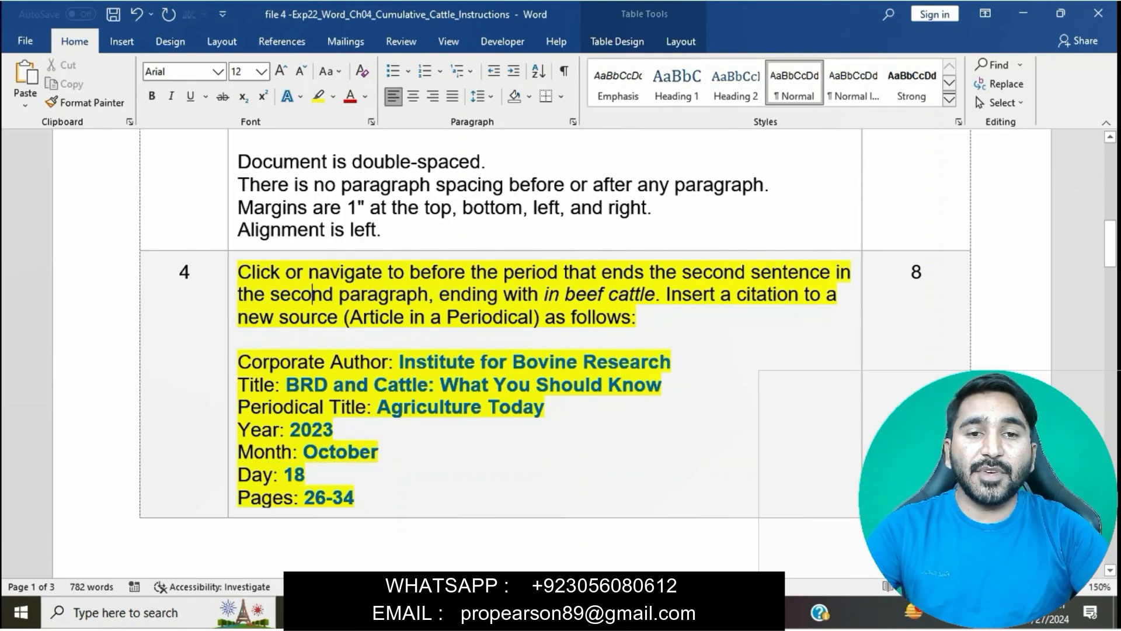
Step: Mark step 4's navigation instruction and find the sentence ending with "in beef cattle" in the report's second paragraph
left_click_drag(238, 272, 665, 294)
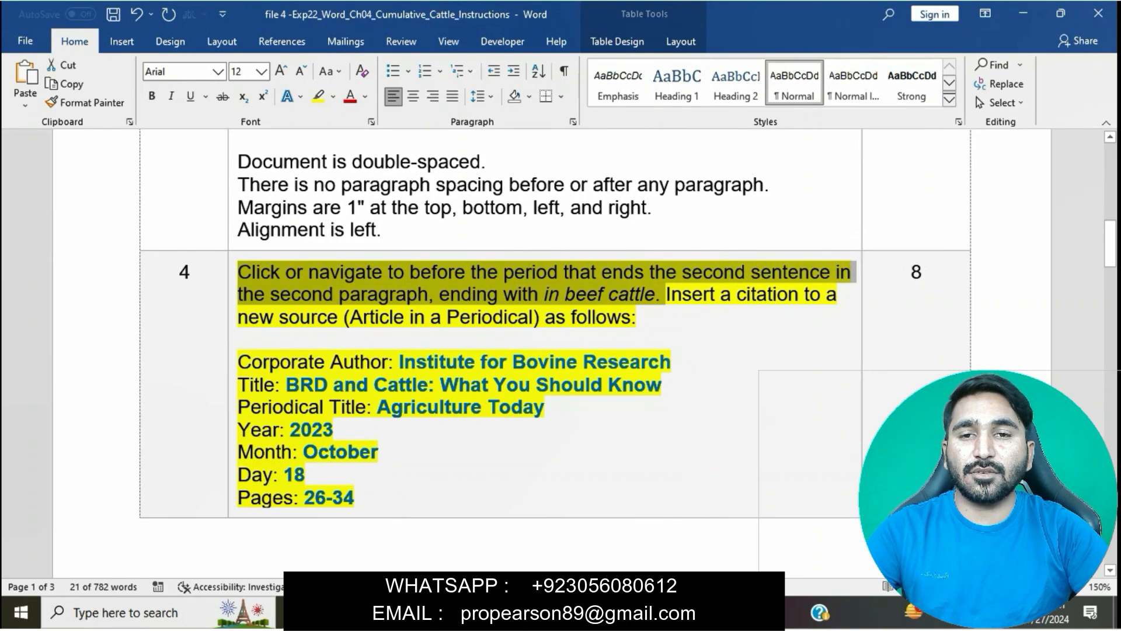
left_click(649, 528)
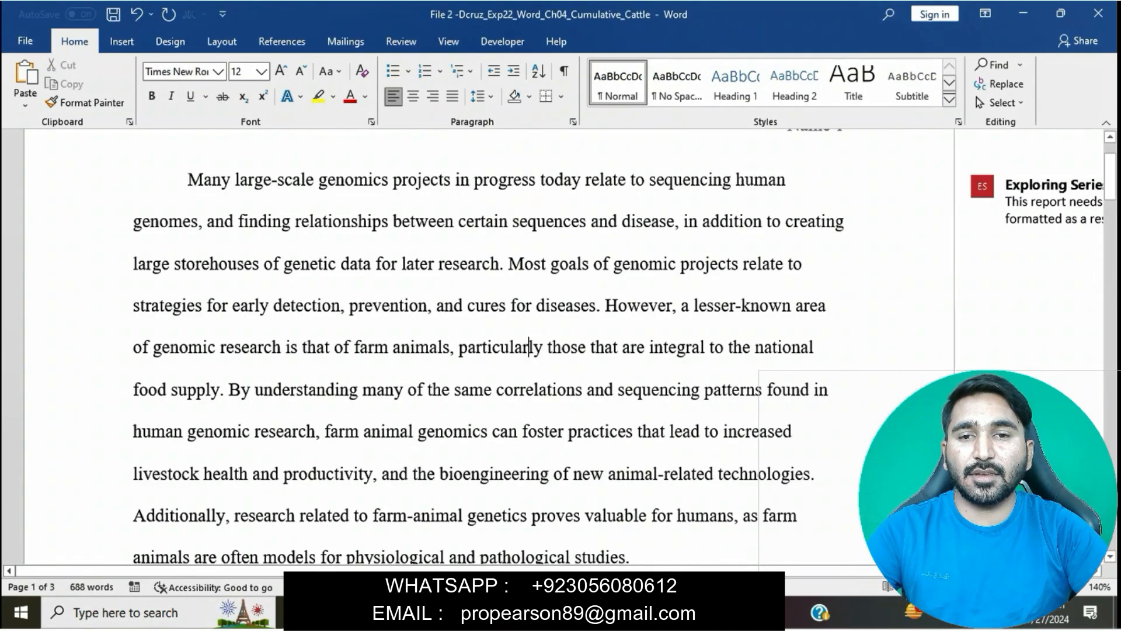
scroll(467, 351, "down", 2)
scroll(467, 351, "down", 1, "ctrl")
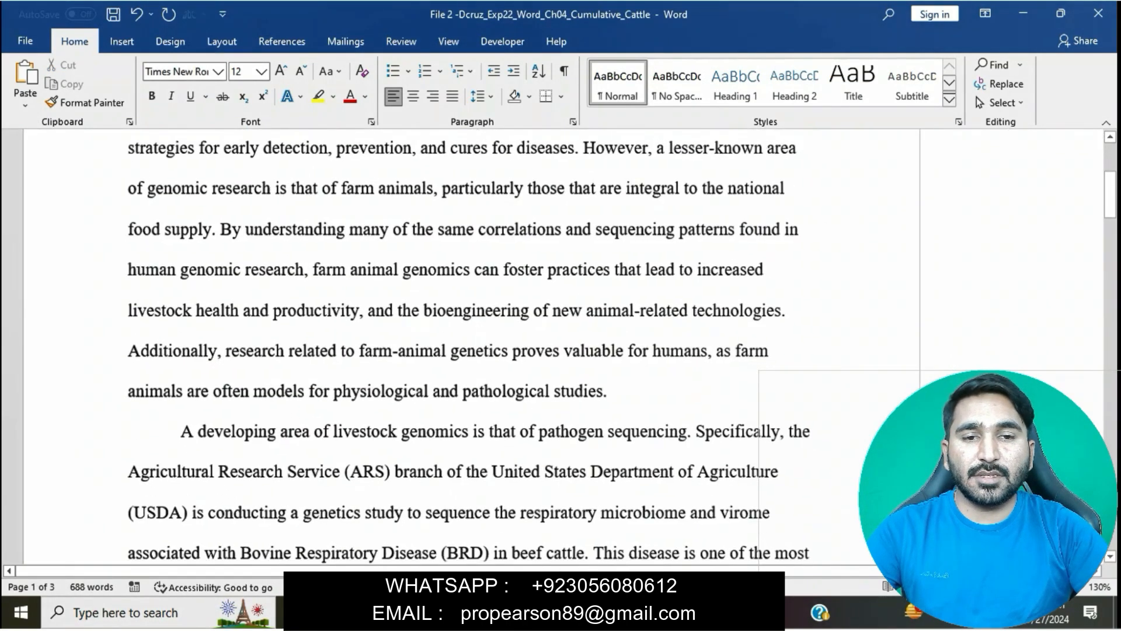
scroll(467, 351, "down", 2)
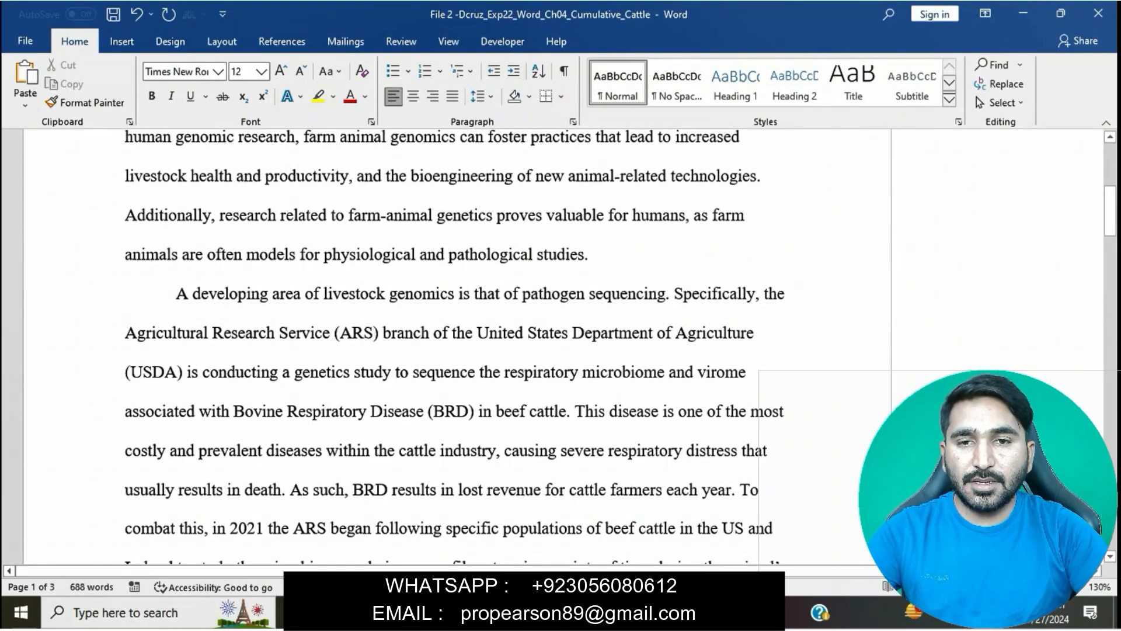
Step: Mark the step 4 instruction to insert a citation to a new source (Article in a Periodical) and return to the report
mouse_move(581, 612)
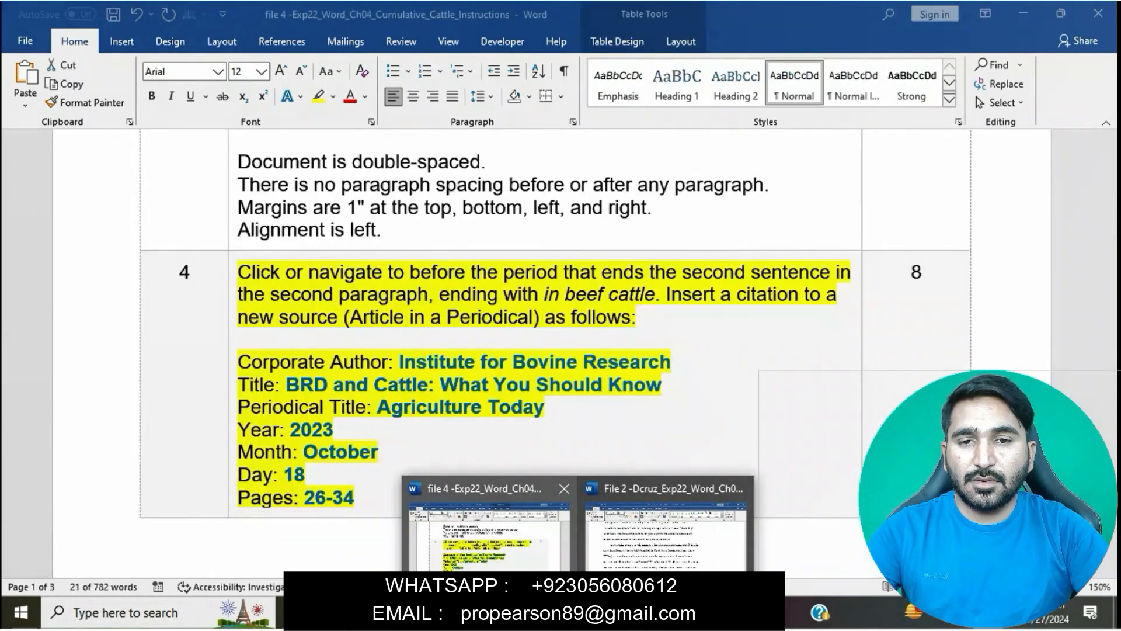
left_click(490, 525)
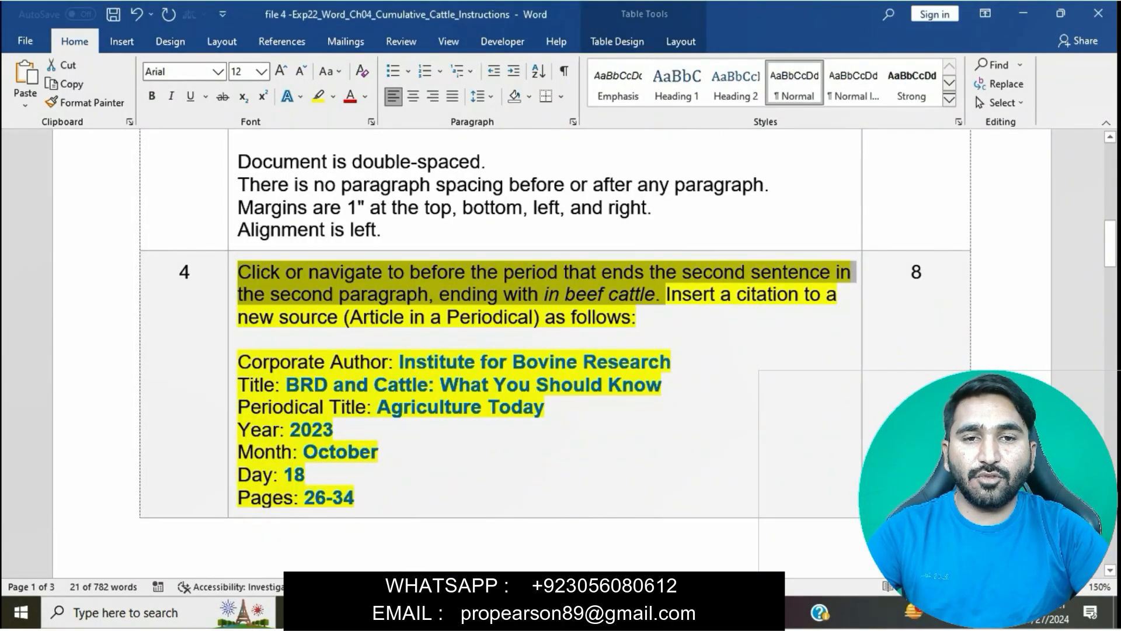
left_click(655, 319)
left_click(655, 320, "ctrl")
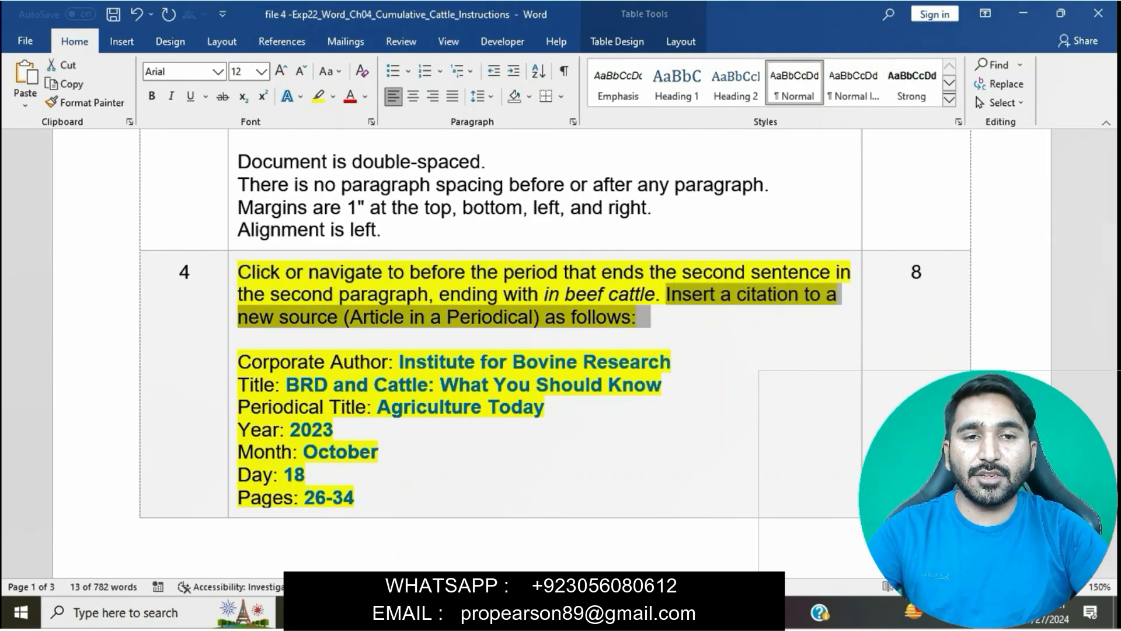
mouse_move(581, 612)
left_click(665, 531)
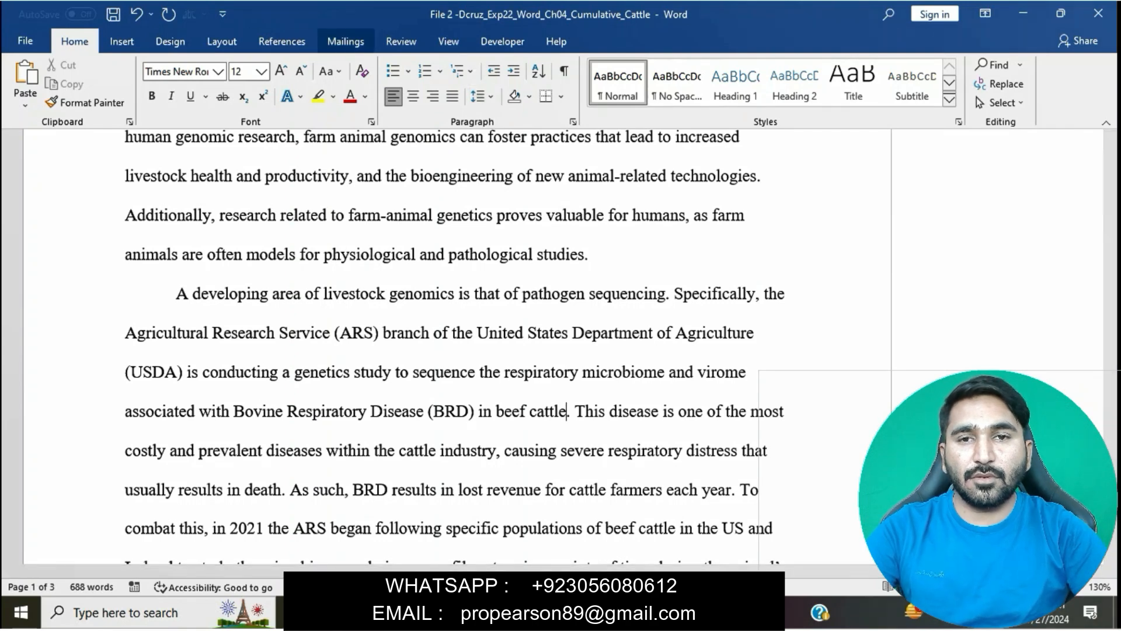
left_click(282, 41)
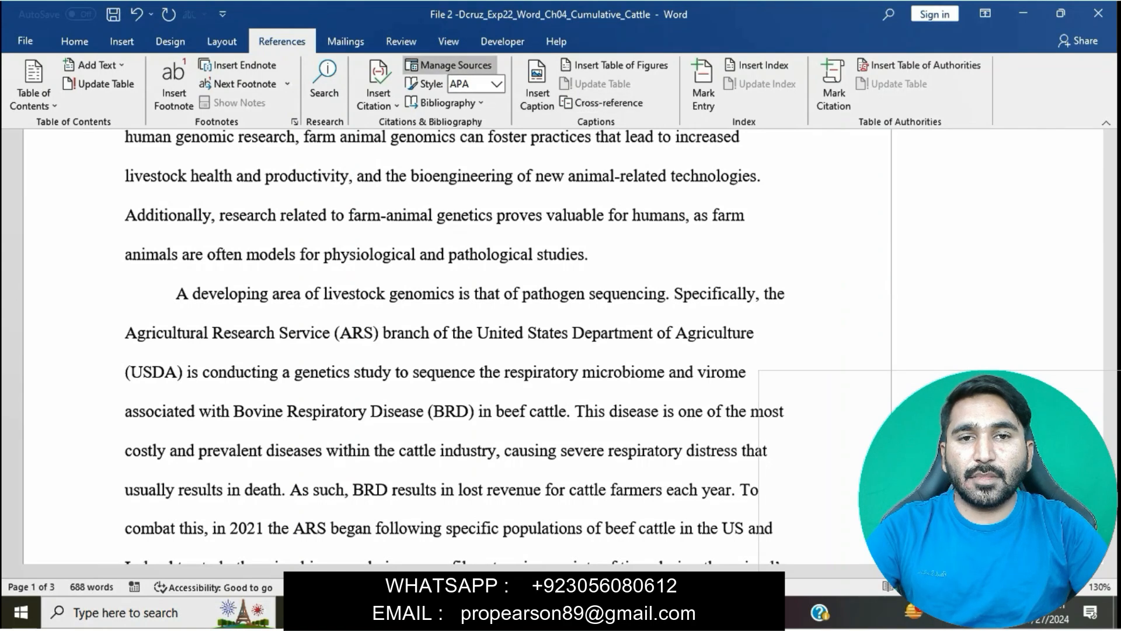
left_click(378, 96)
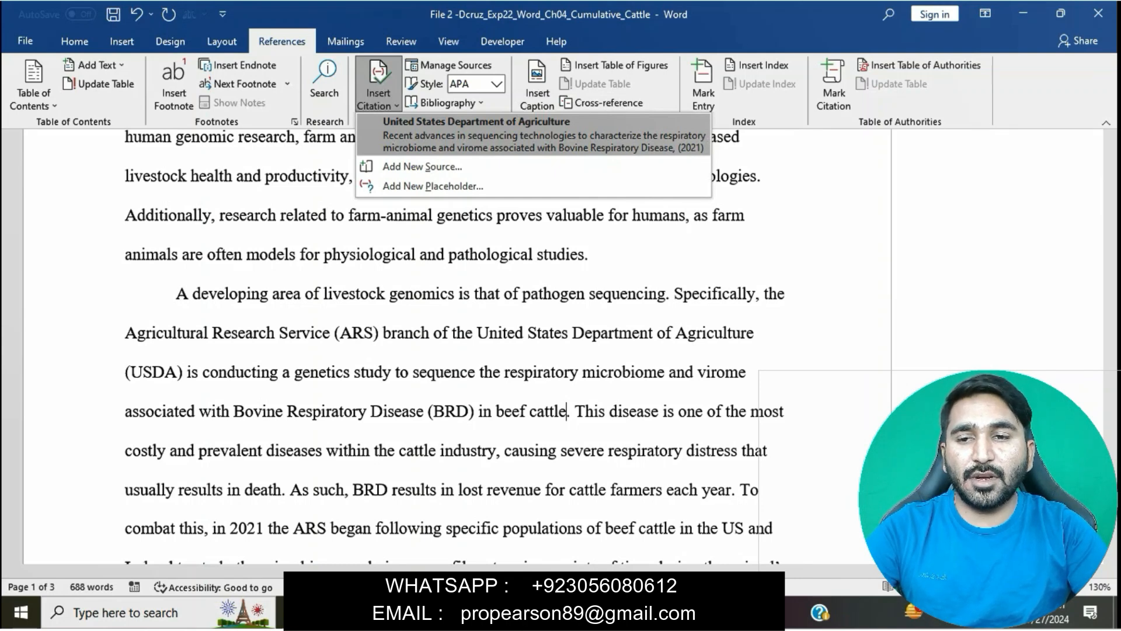
left_click(432, 186)
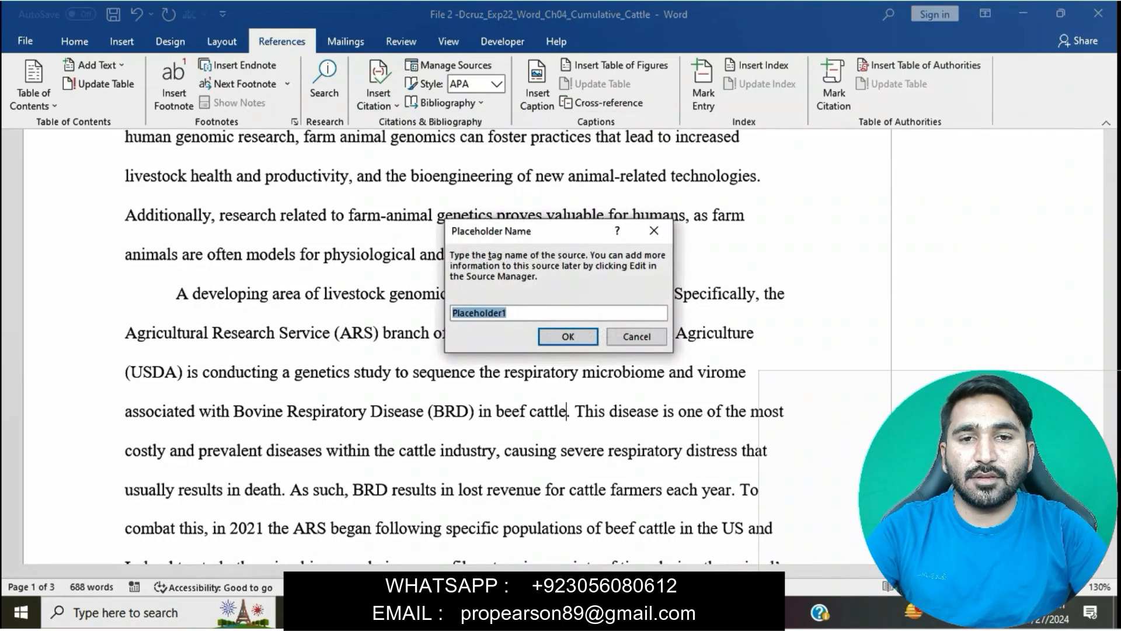
left_click(654, 230)
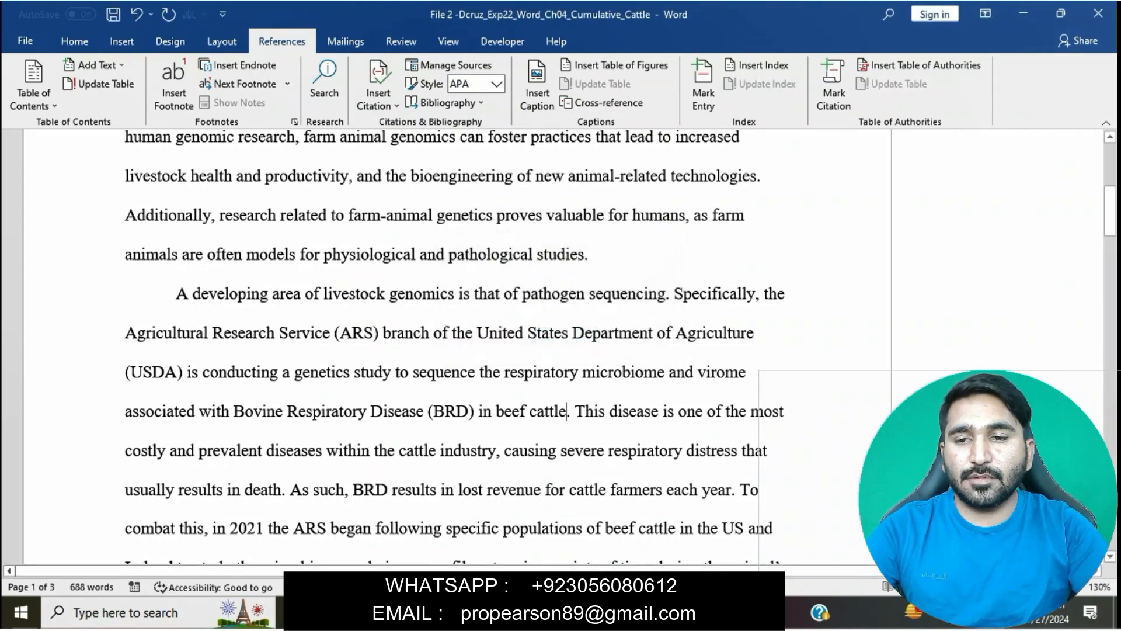
Step: Start a new citation source after "in beef cattle" and set its type to Article in a Periodical
left_click(378, 84)
left_click(423, 166)
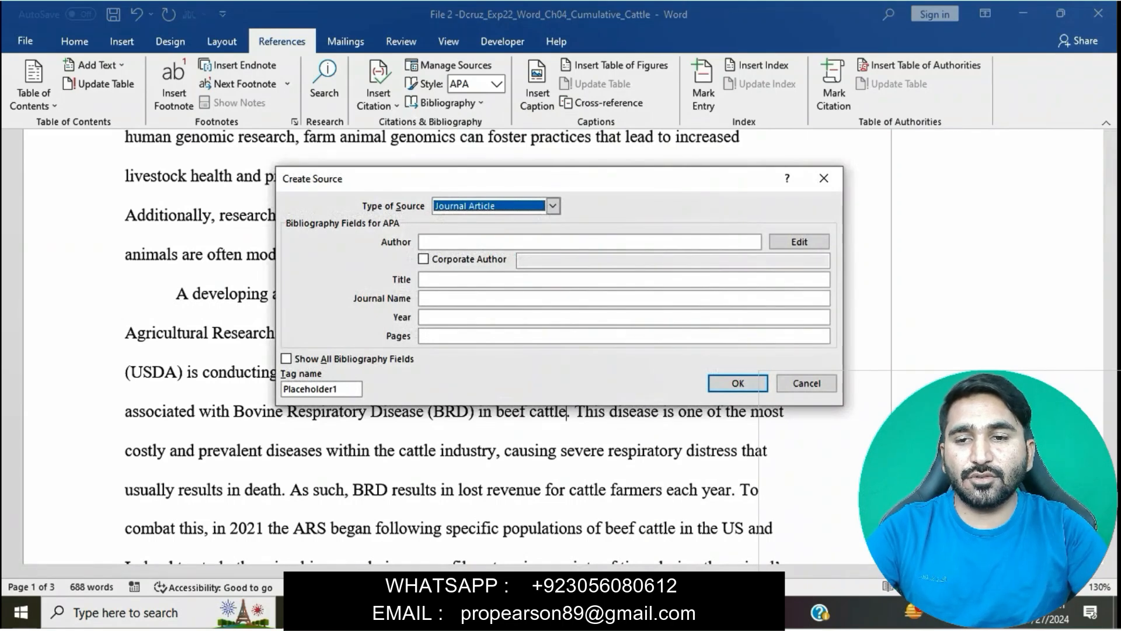
left_click(552, 205)
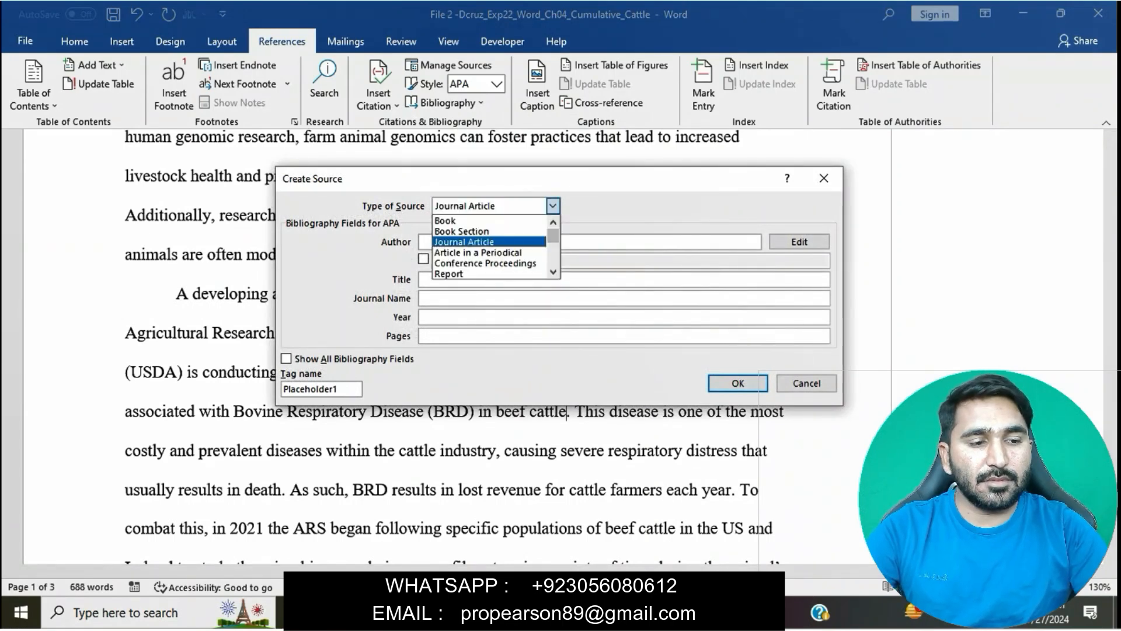
key("Return")
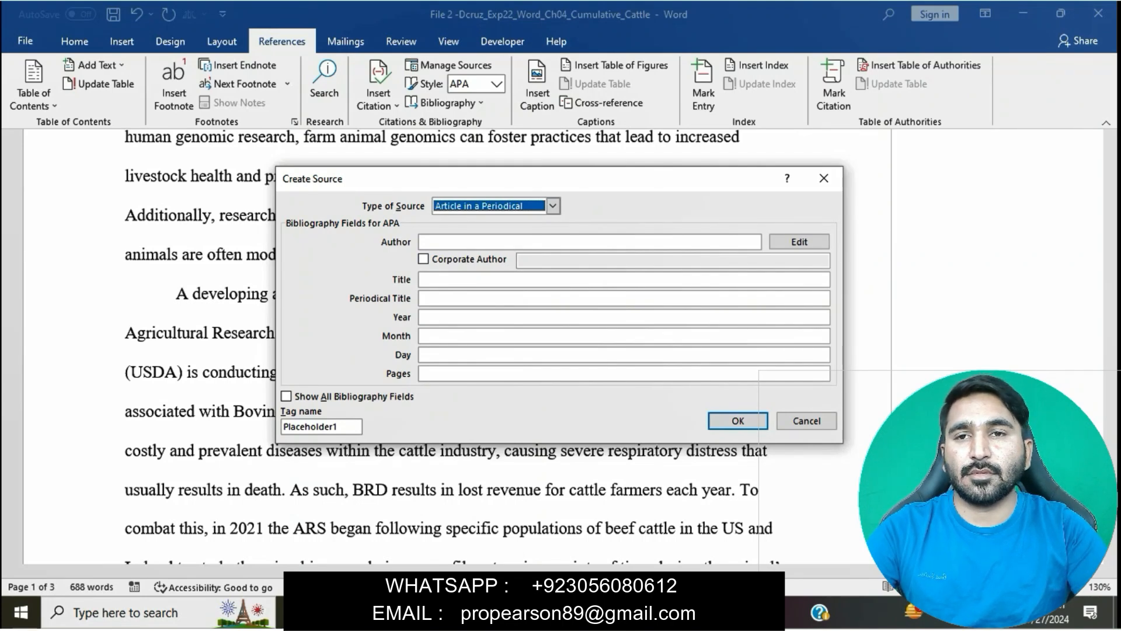
Step: Enable the corporate author for the new source and enter "Institute for Bovine Research", checking the wording against the step 4 instructions
mouse_move(578, 613)
left_click(488, 532)
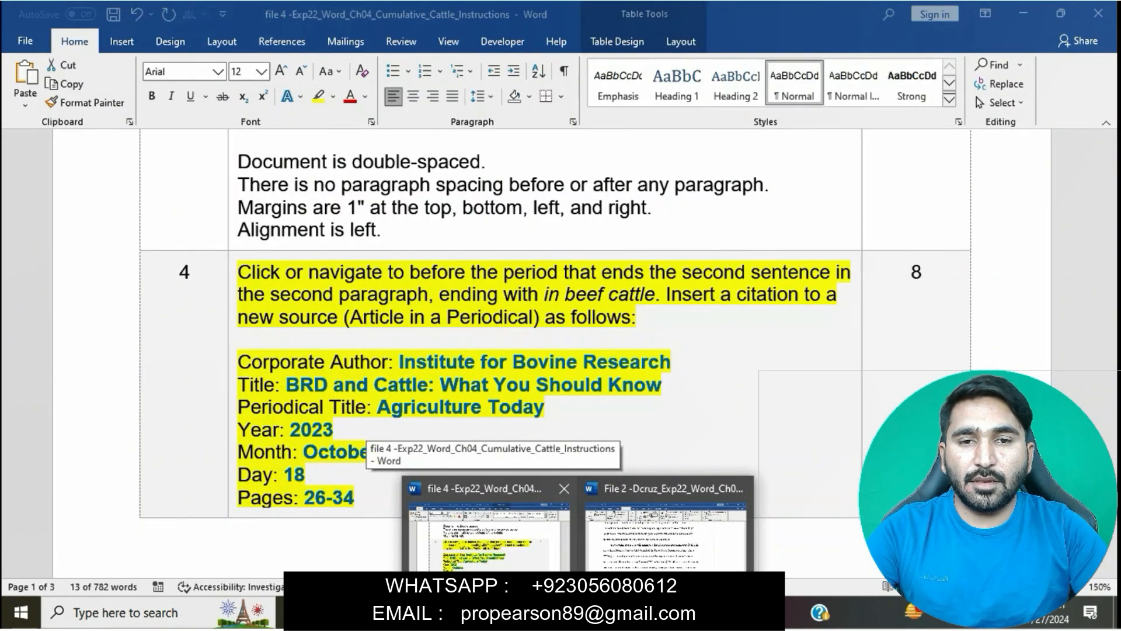
left_click(665, 537)
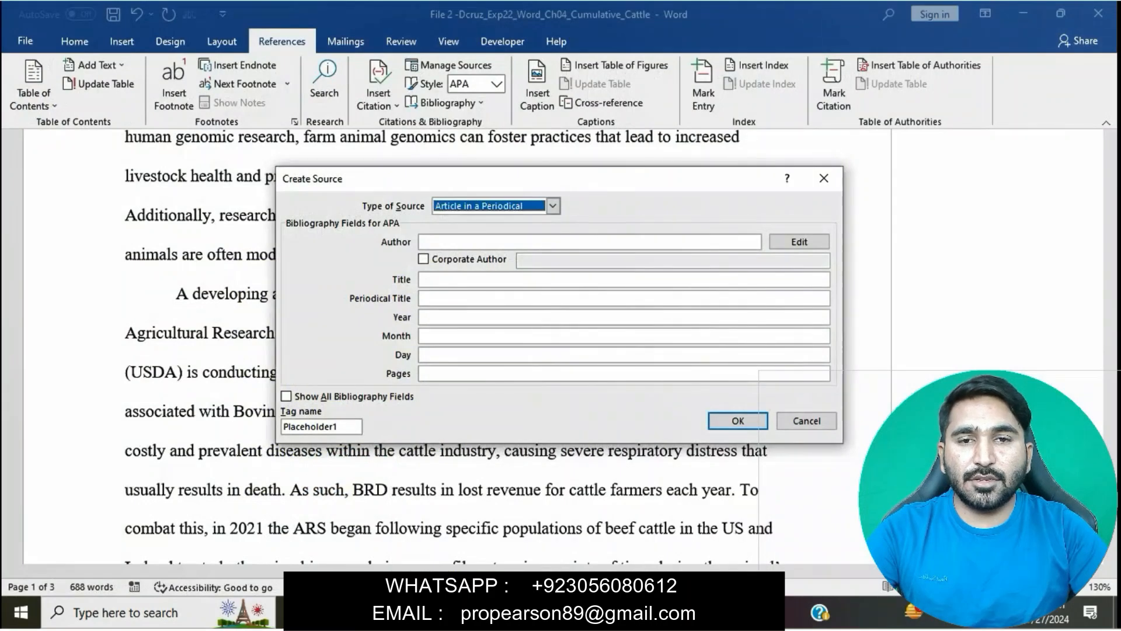
left_click(423, 259)
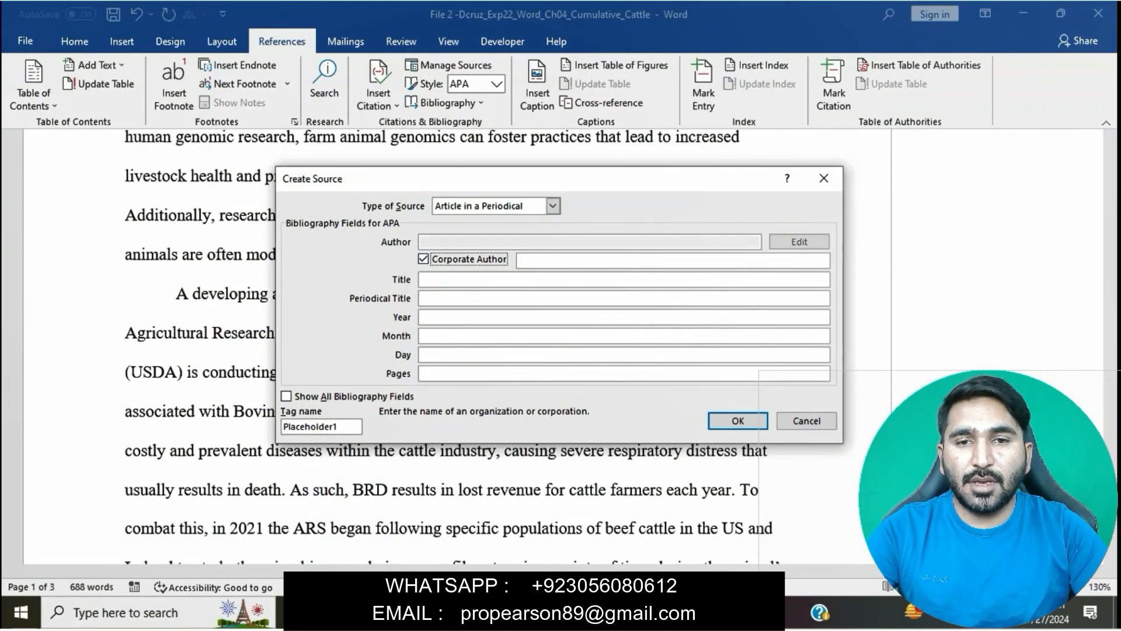
left_click(671, 260)
type("Ins")
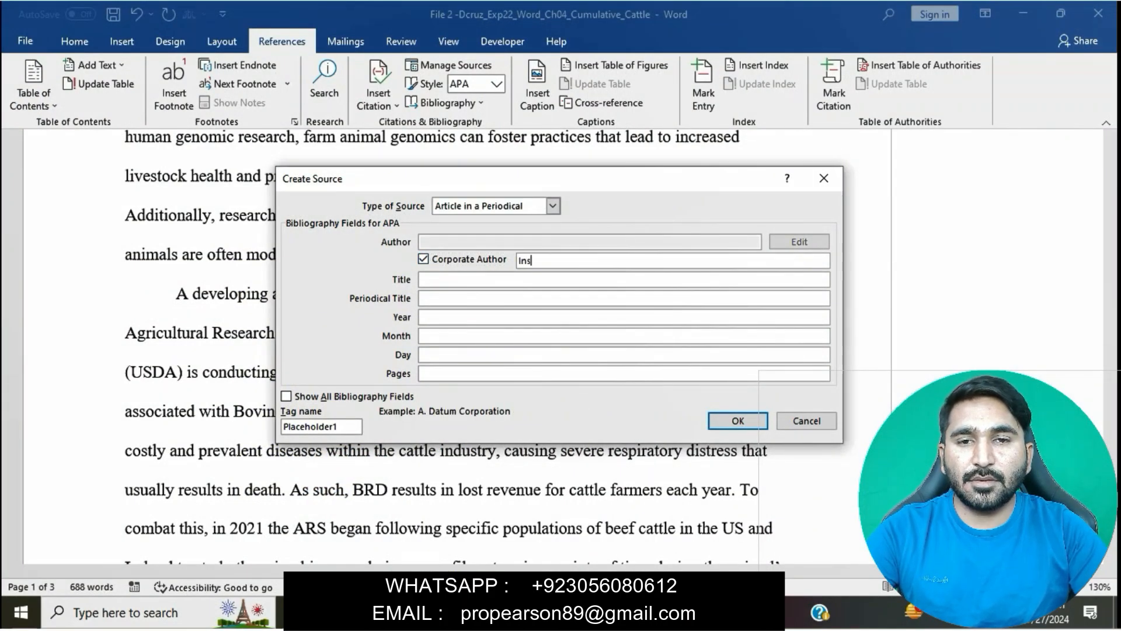
type("titute")
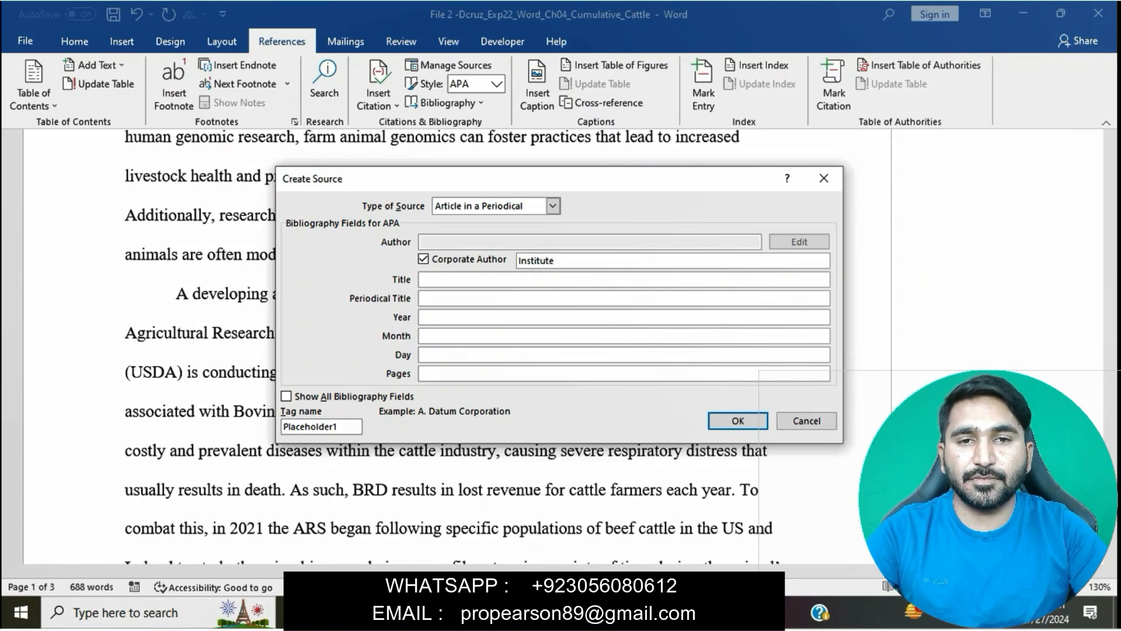
mouse_move(578, 613)
left_click(489, 534)
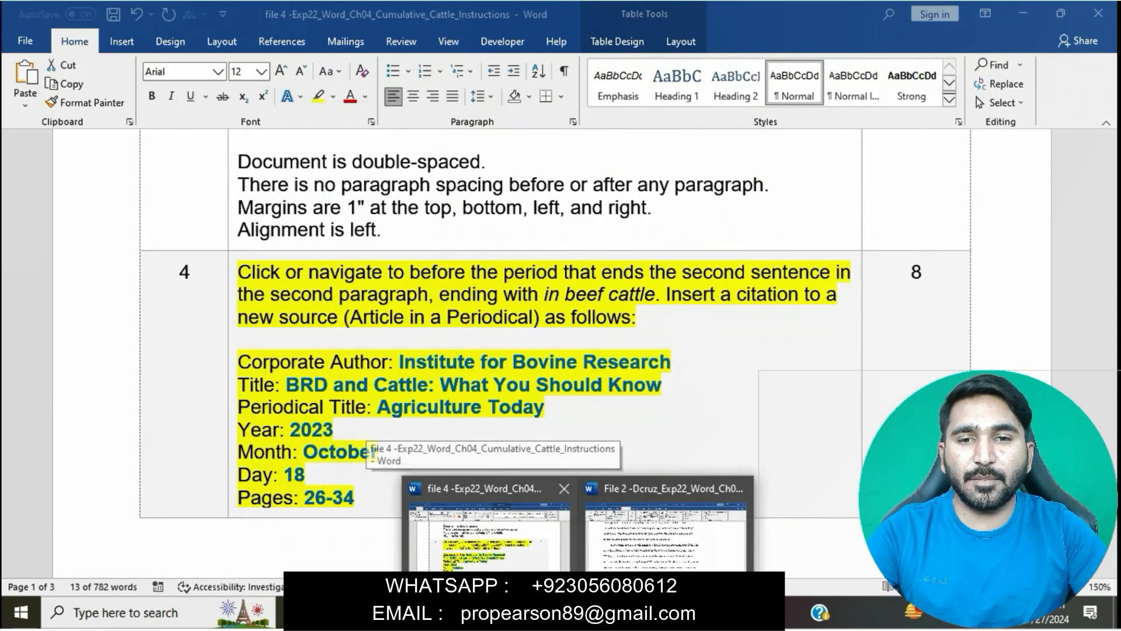
left_click(666, 534)
type("fo")
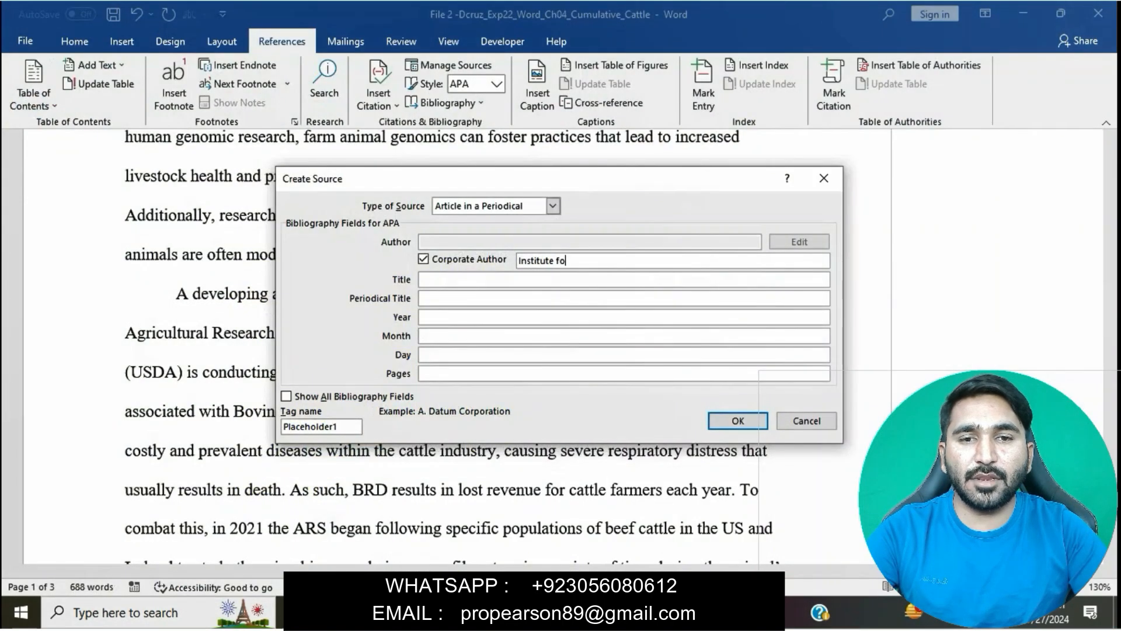
type("r B")
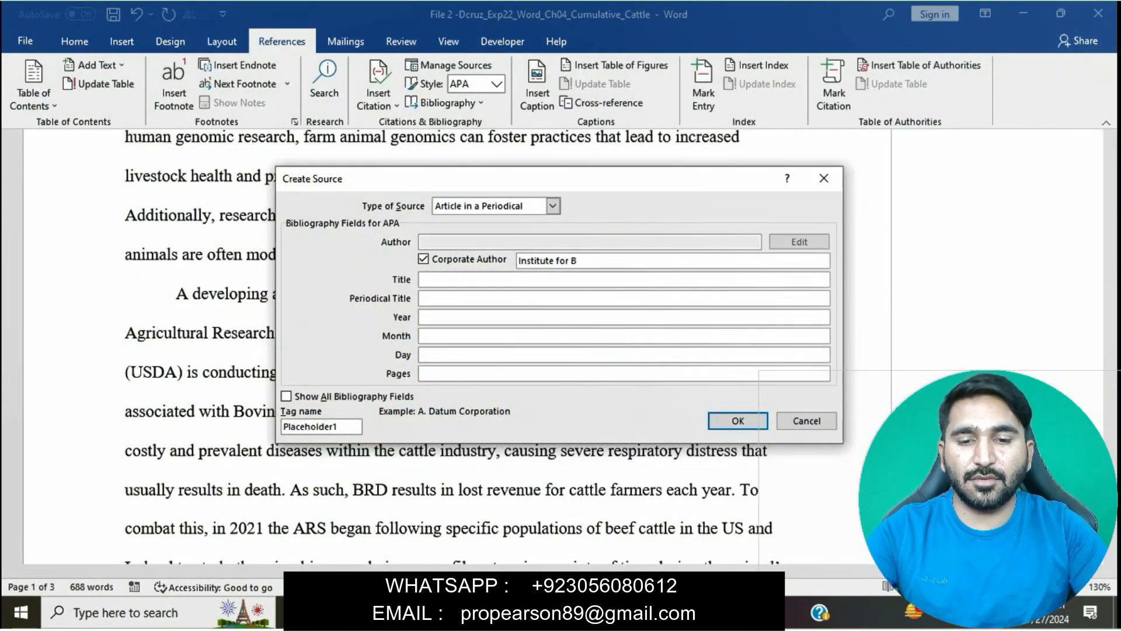
mouse_move(578, 613)
left_click(489, 534)
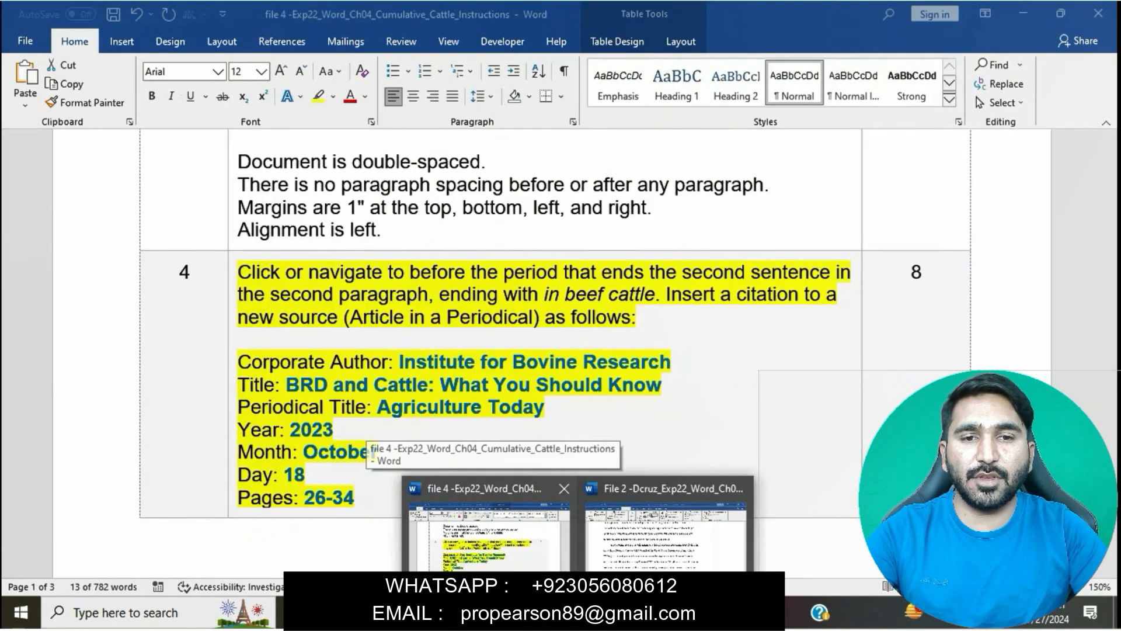
left_click(666, 534)
type("ovine")
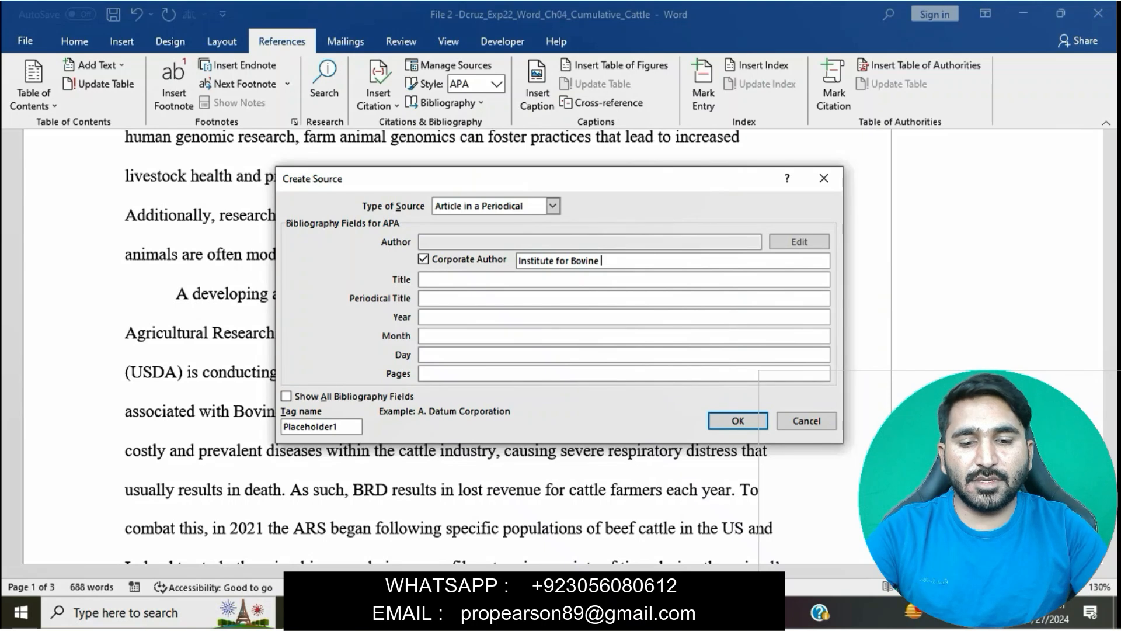
mouse_move(578, 613)
left_click(489, 534)
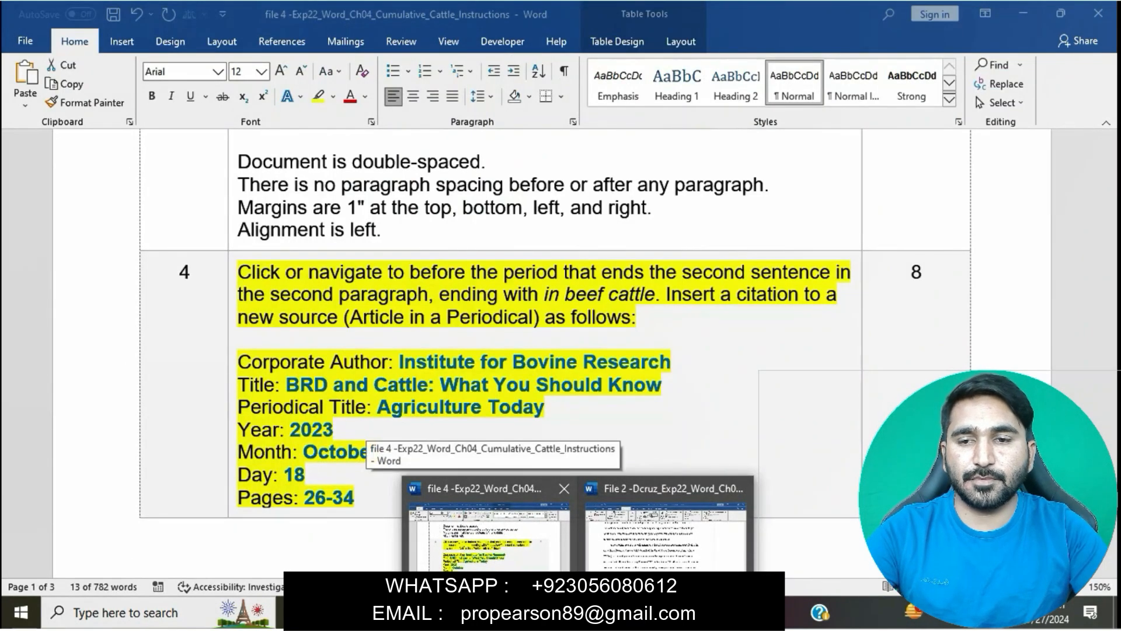
left_click(666, 534)
type("Research")
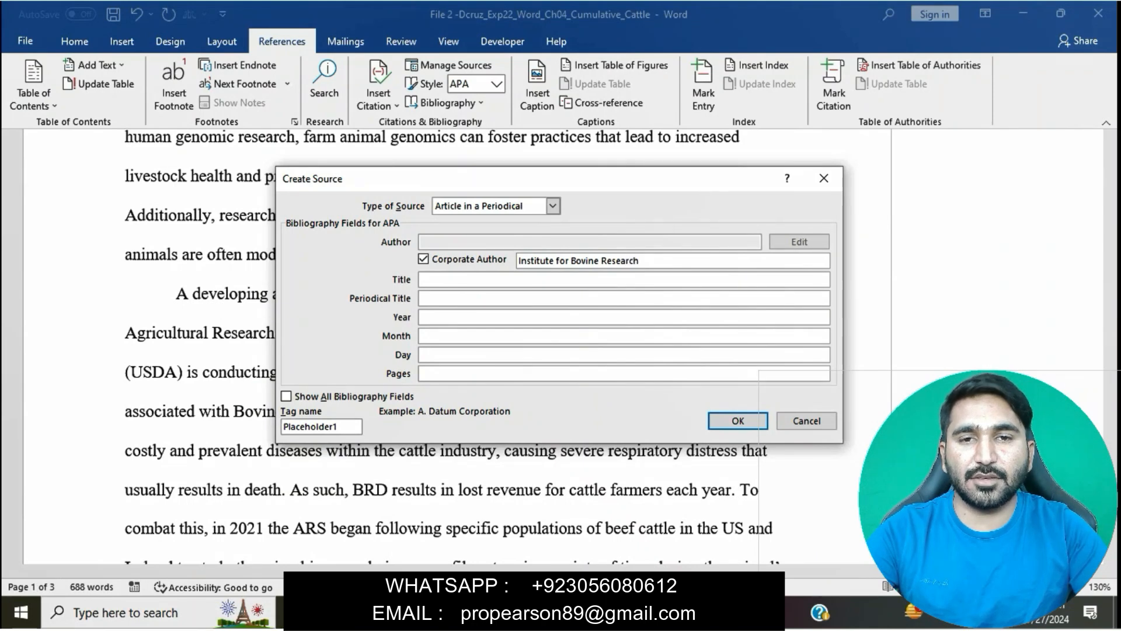
Step: Enter "BRD and Cattle: What You Should Know" as the new source's title, following the step 4 instructions
key("Tab")
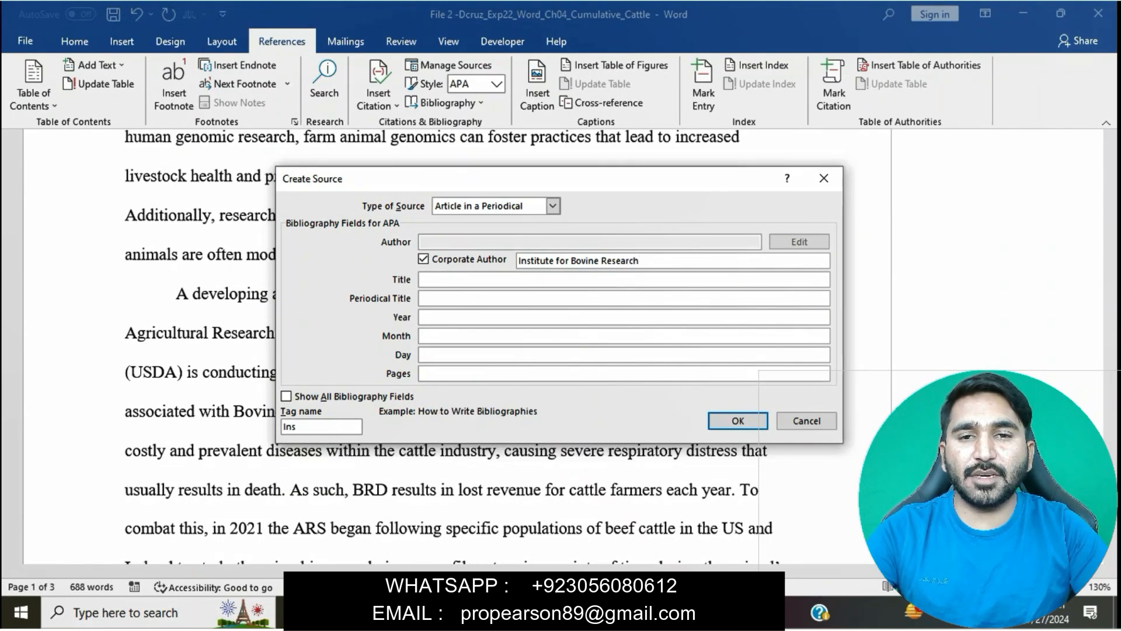
mouse_move(578, 613)
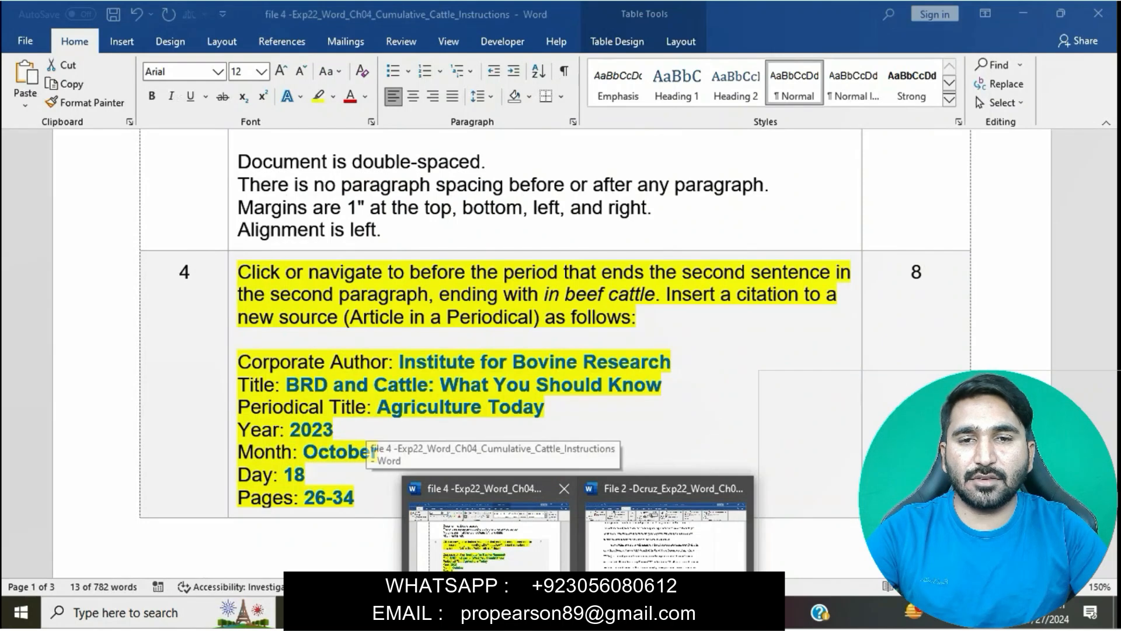
type("BR")
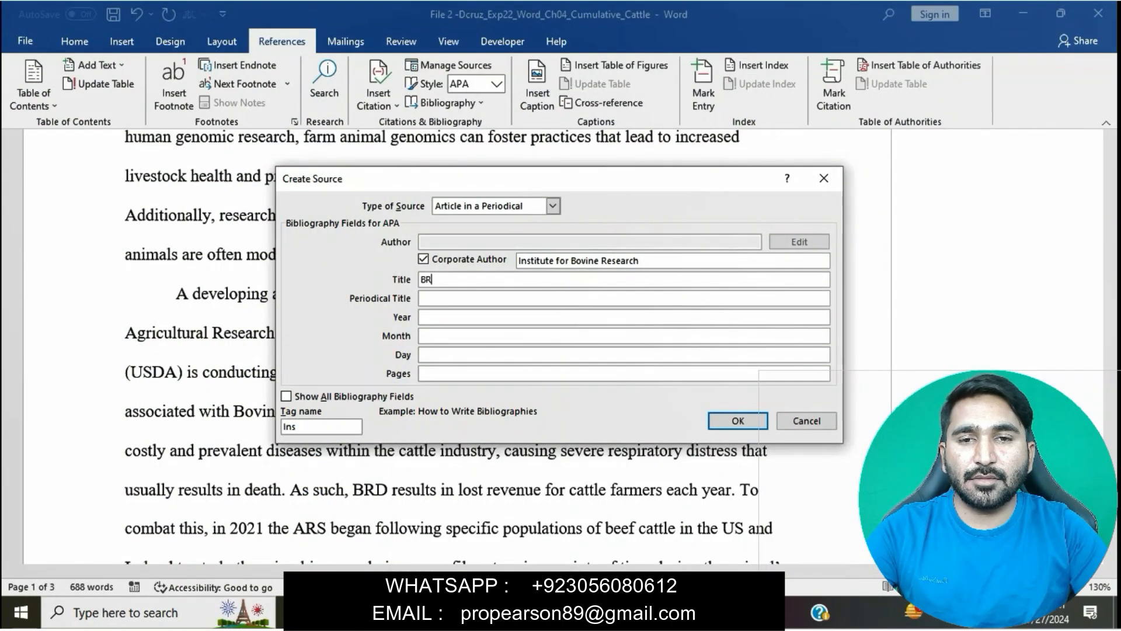
type("D and Cattle")
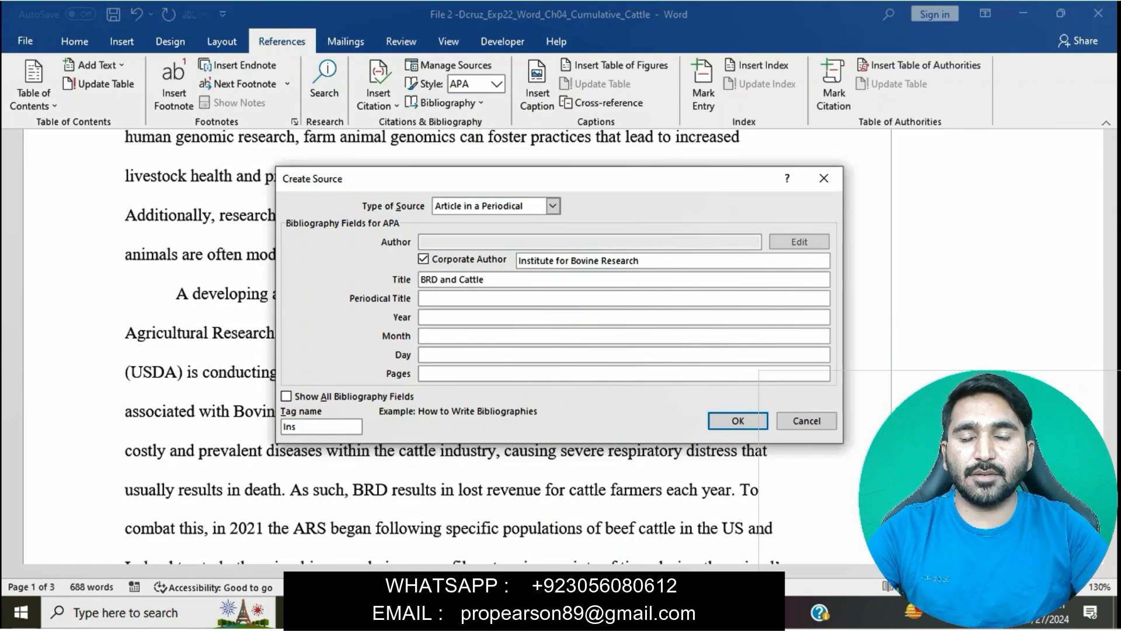
mouse_move(491, 581)
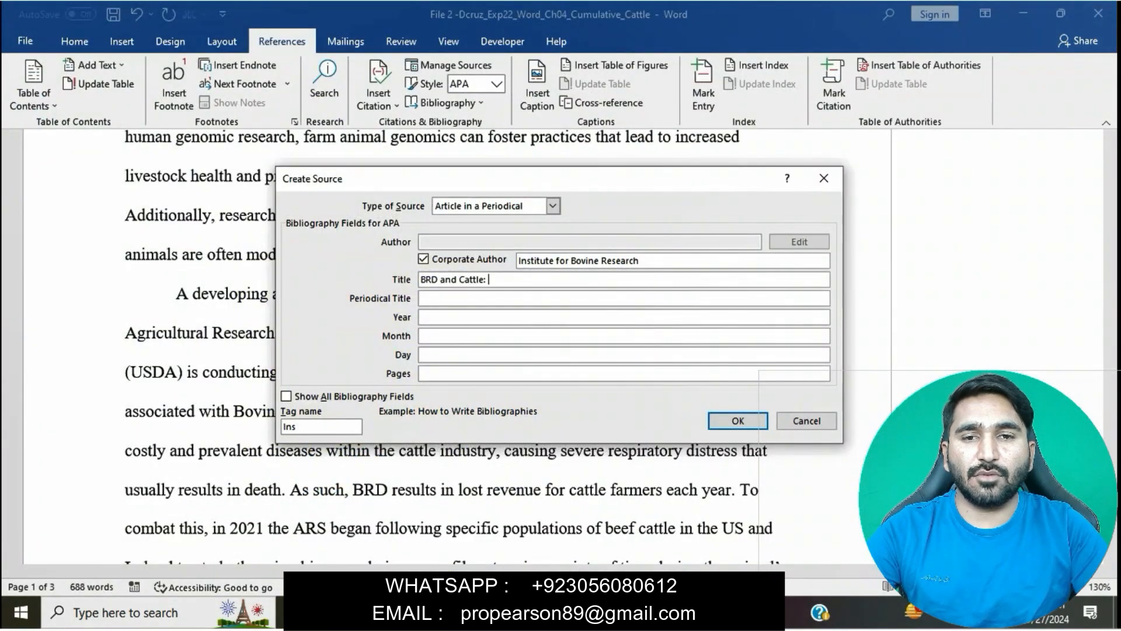
type("What")
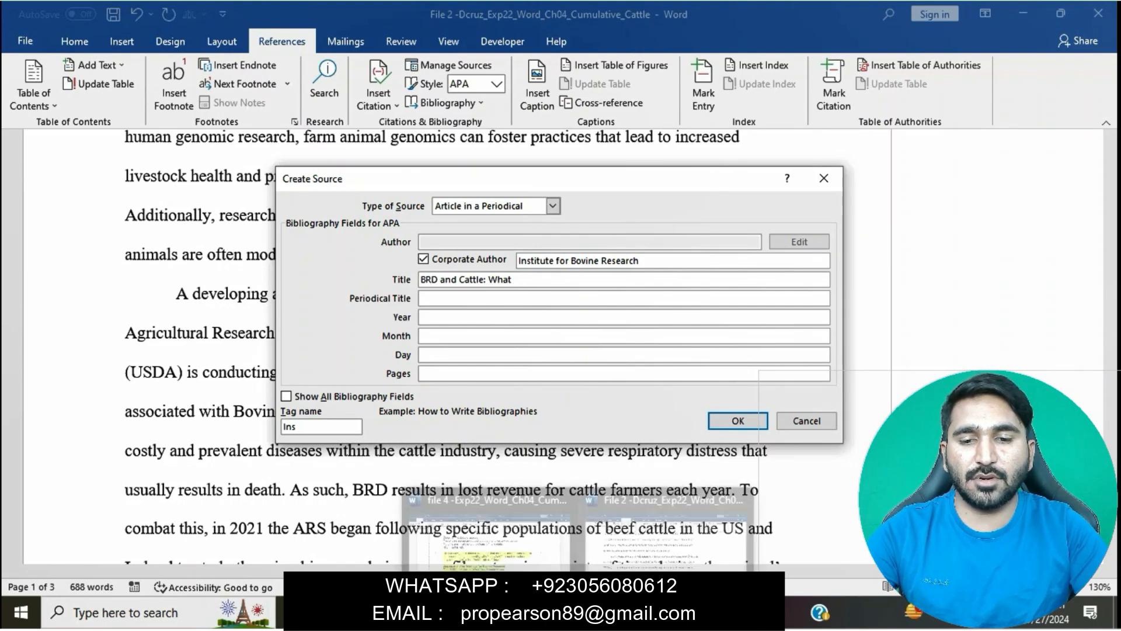
mouse_move(543, 584)
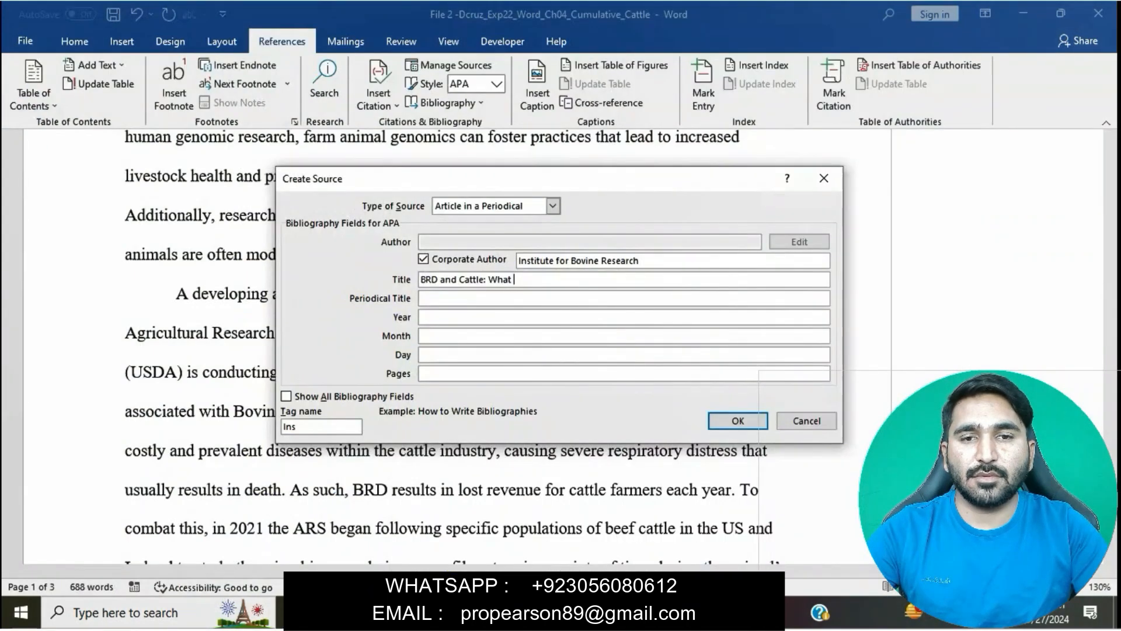
type("You ")
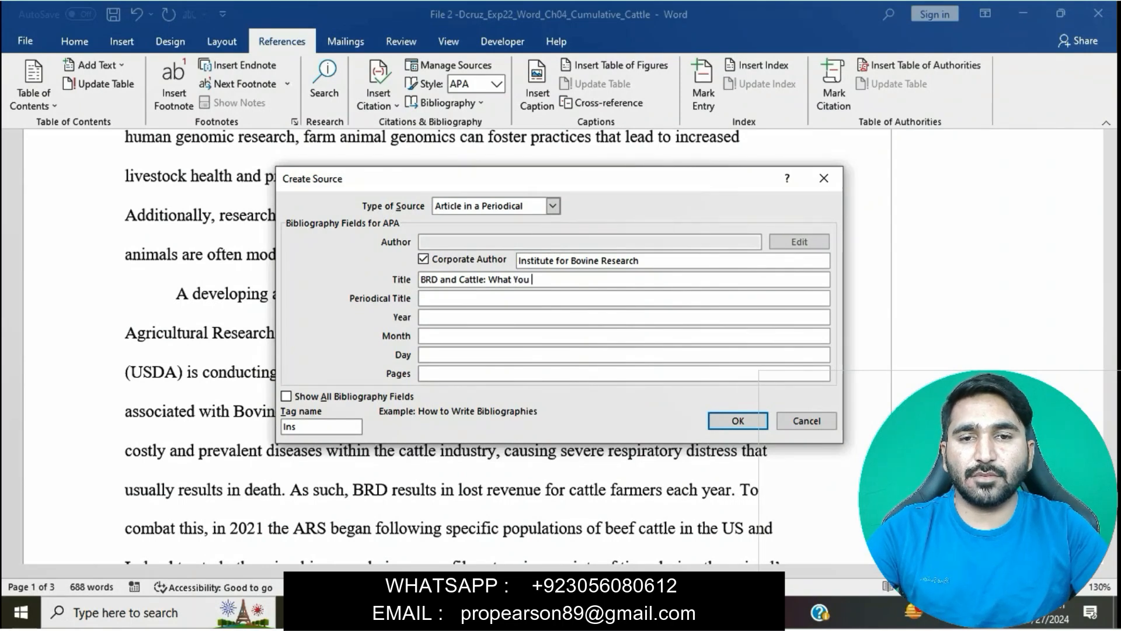
type("Should")
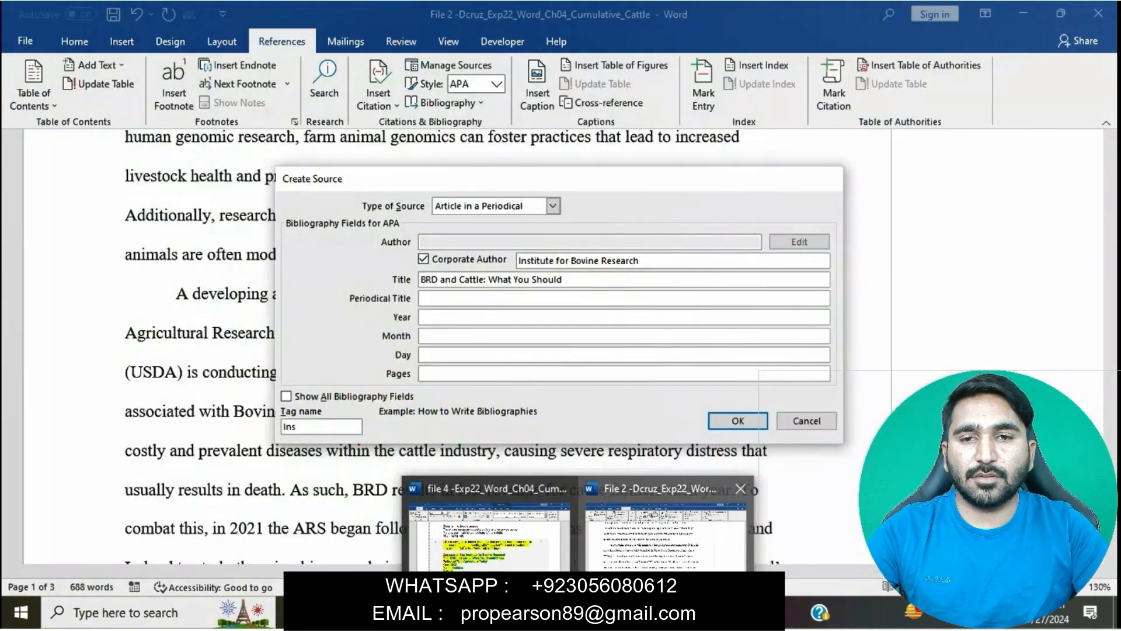
type("Know")
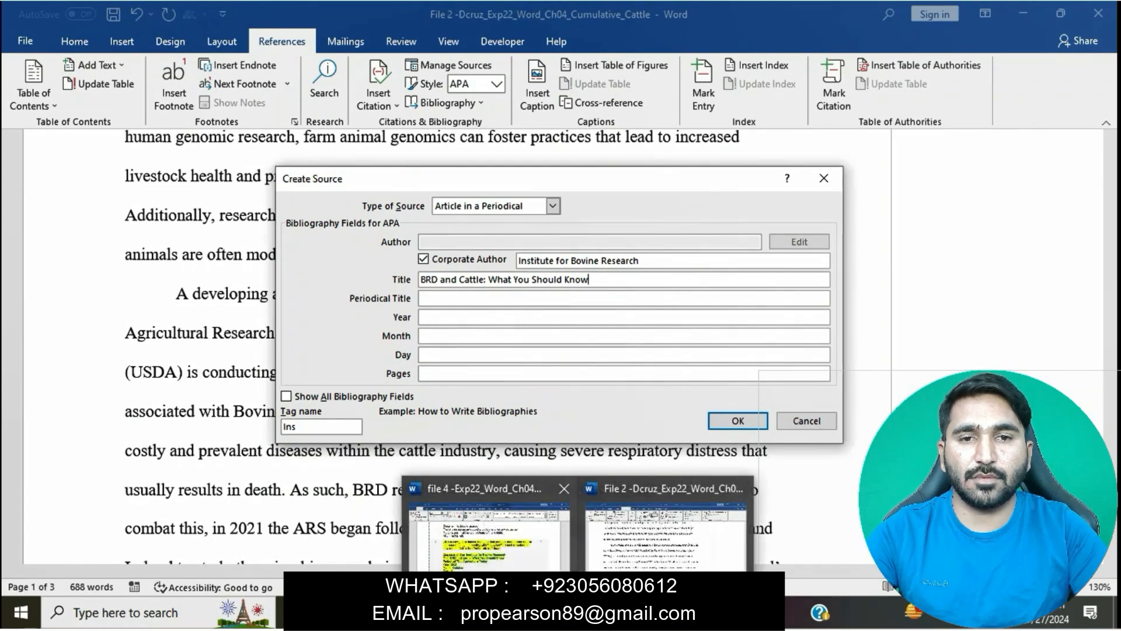
Step: Set the source's periodical title to "Agriculture Today" and switch back to the instructions document for the remaining source details
mouse_move(490, 532)
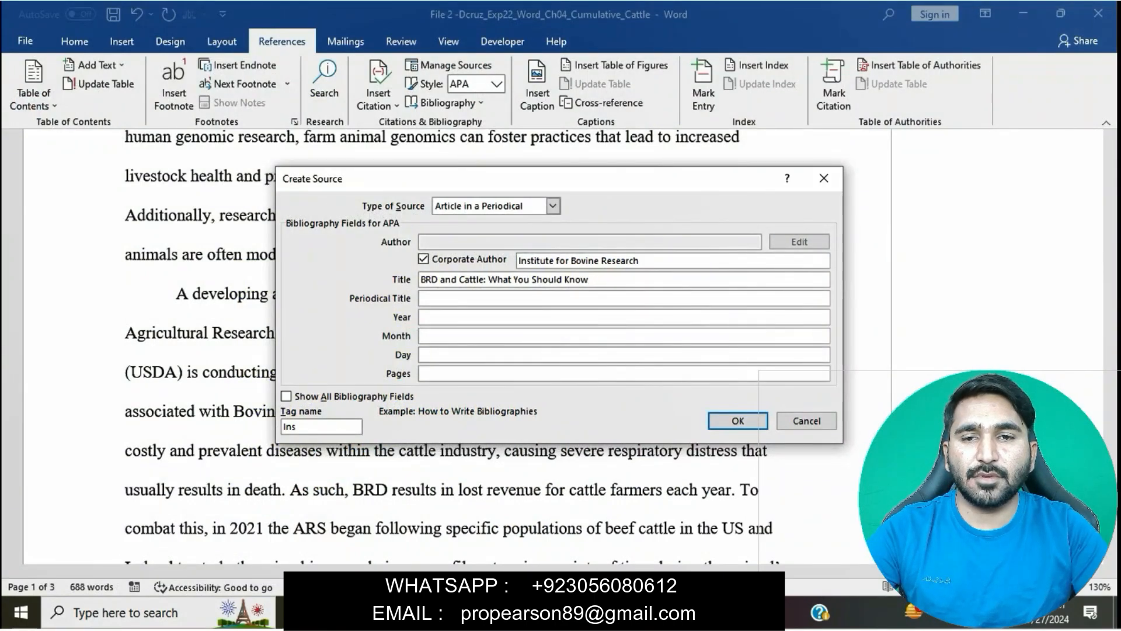
left_click(526, 298)
type("Ag")
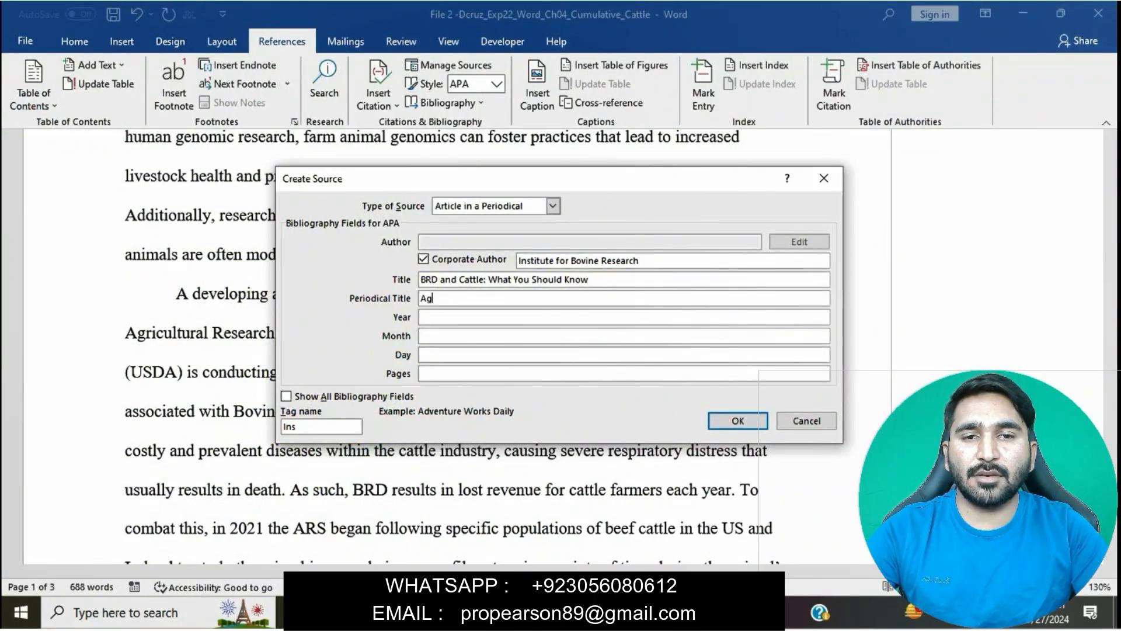
type("riculture")
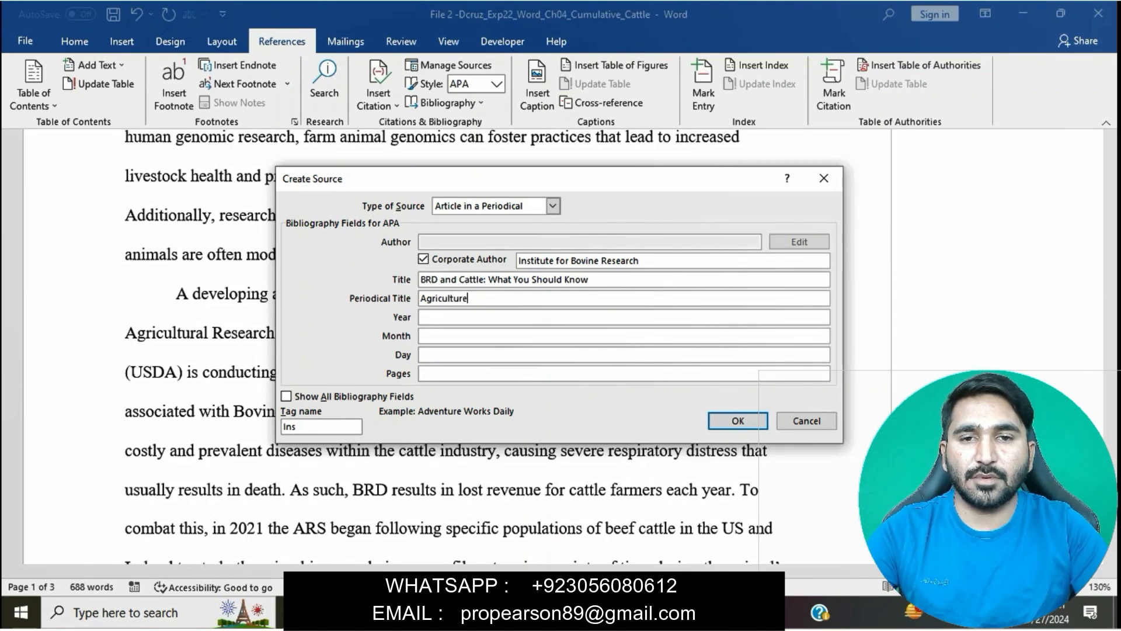
left_click(490, 525)
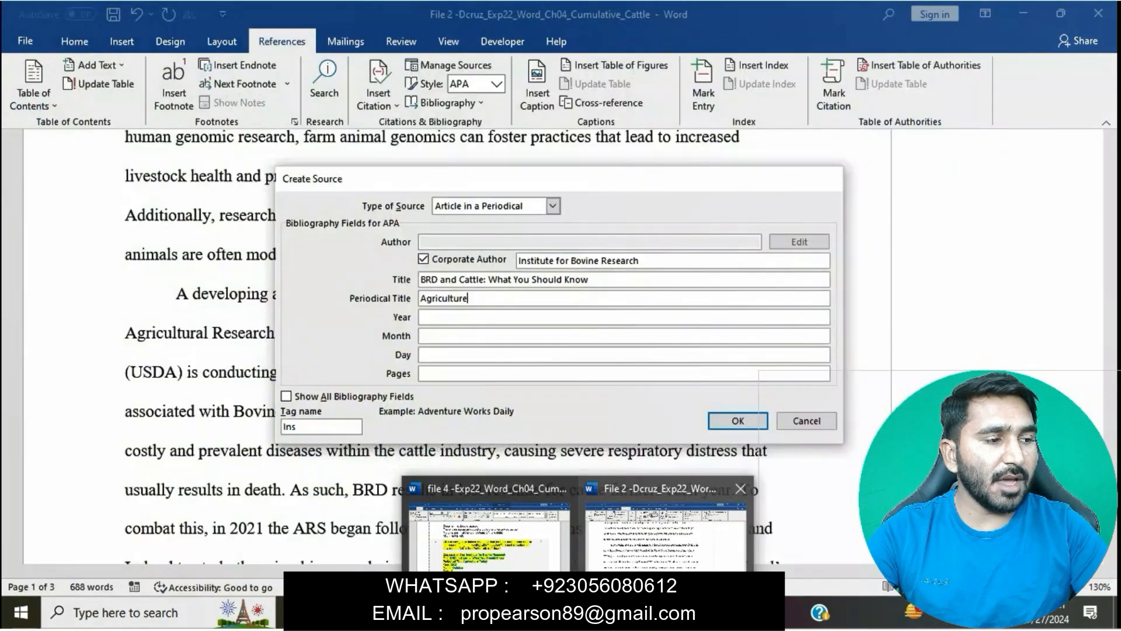
left_click(665, 534)
type("Today")
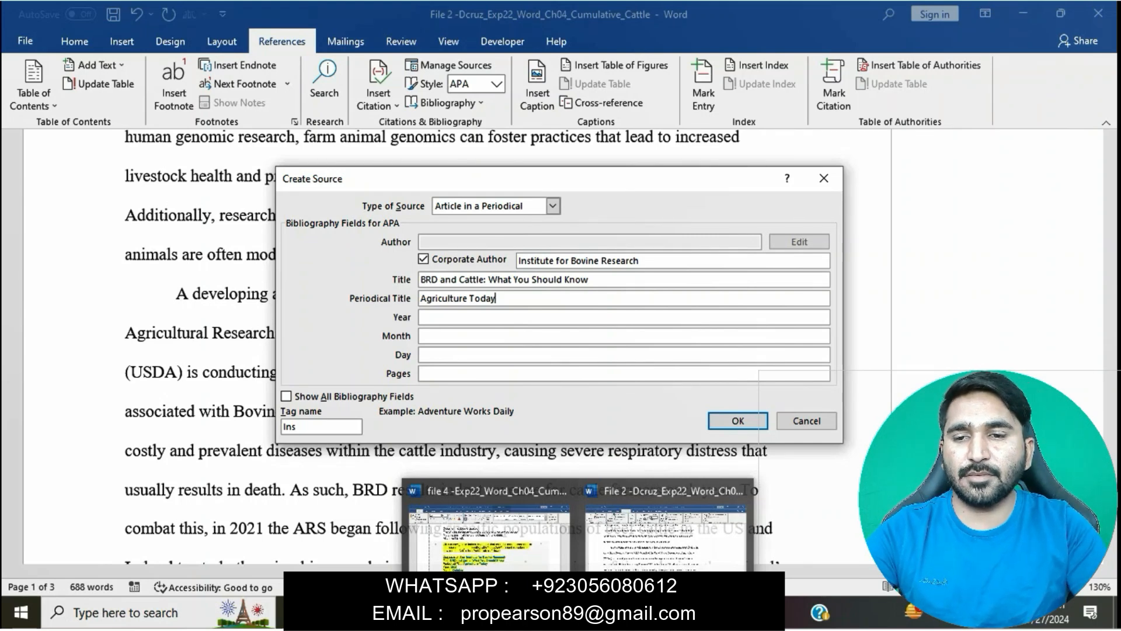
left_click(488, 531)
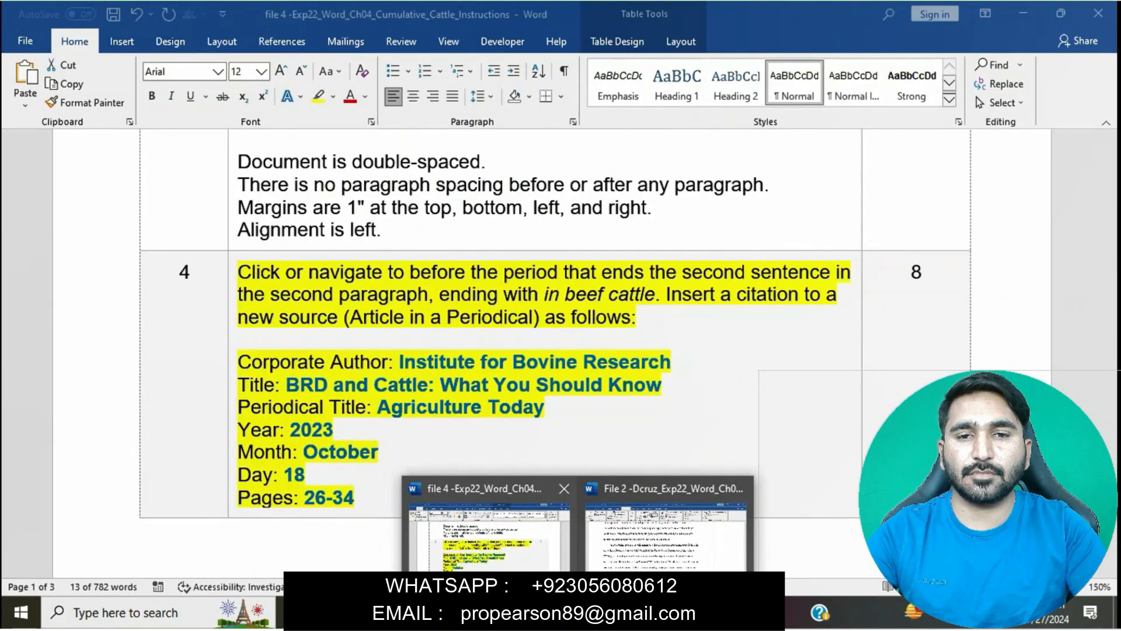
Step: Return to the report and set the new source's year to 2023 and its month to October
left_click(666, 531)
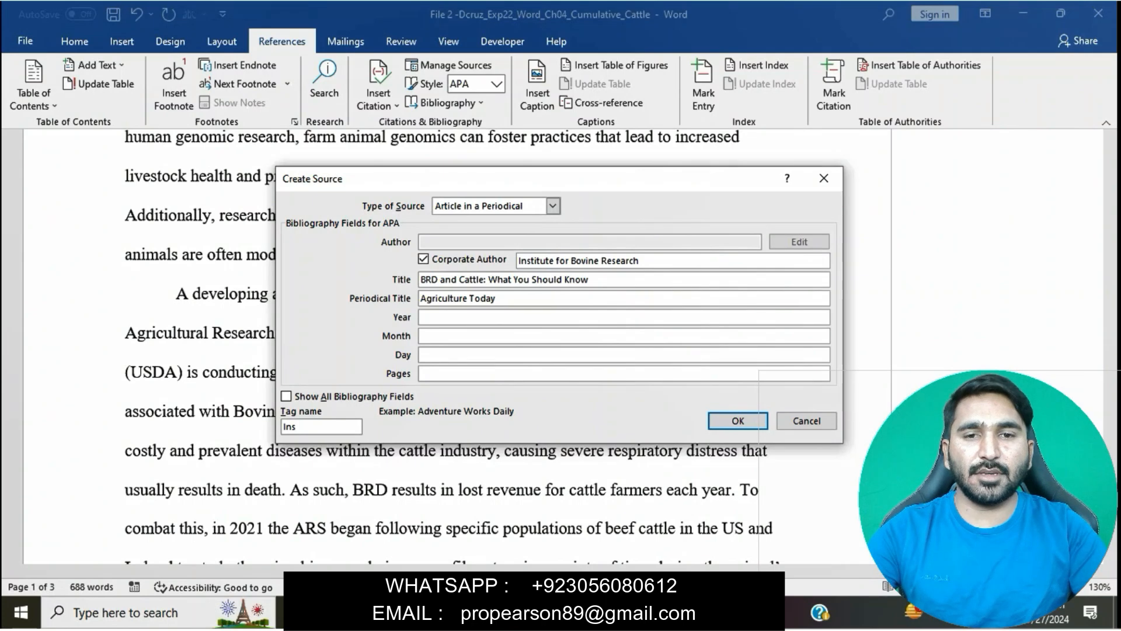
key("Tab")
type("2023")
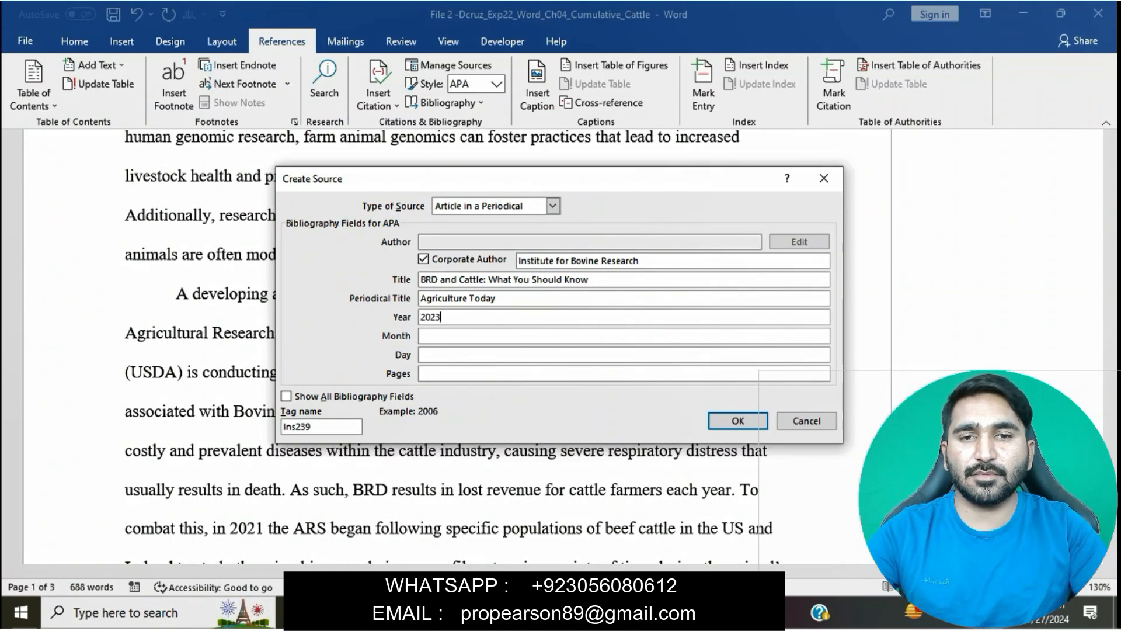
key("Tab")
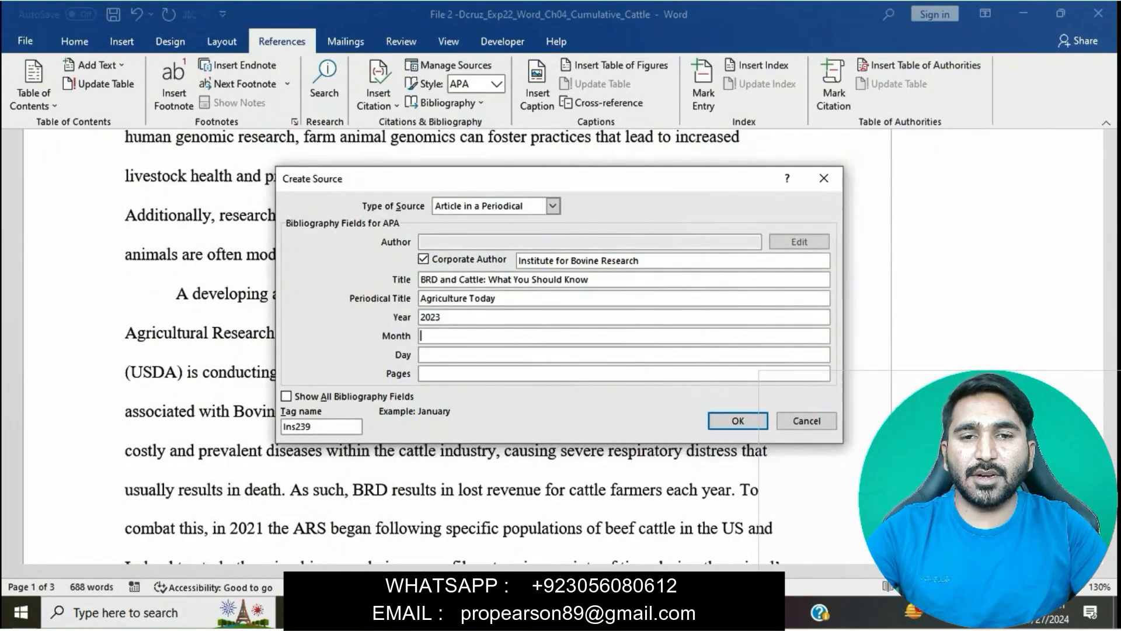
type("October")
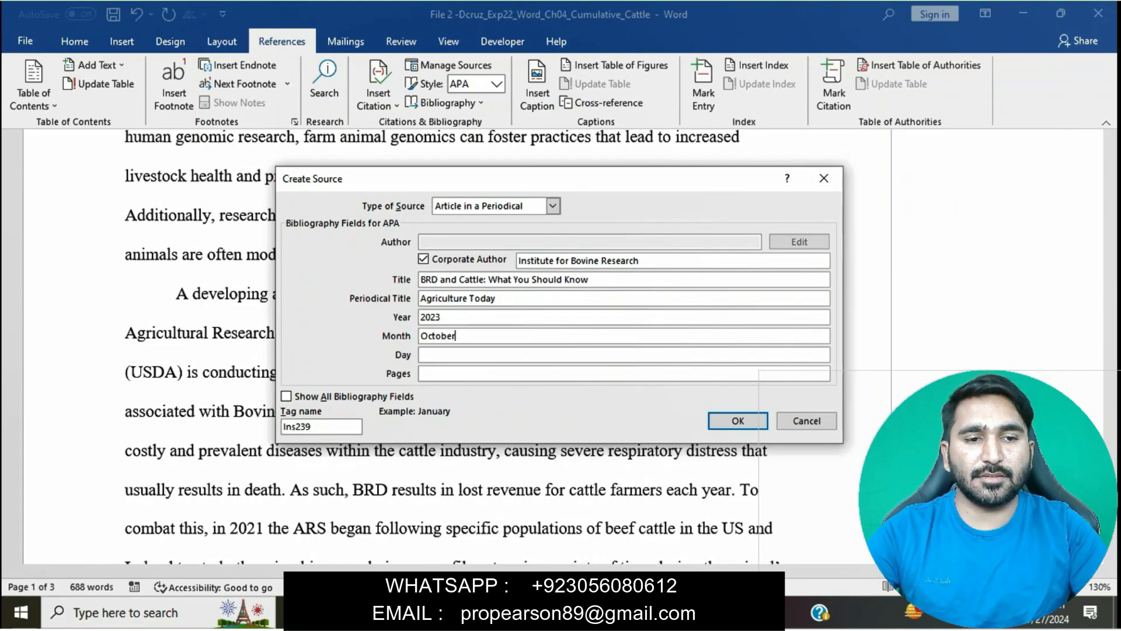
Step: Set the source's day to 18 and pages to 26-34, checking the step 4 instructions, and insert the finished citation
mouse_move(489, 526)
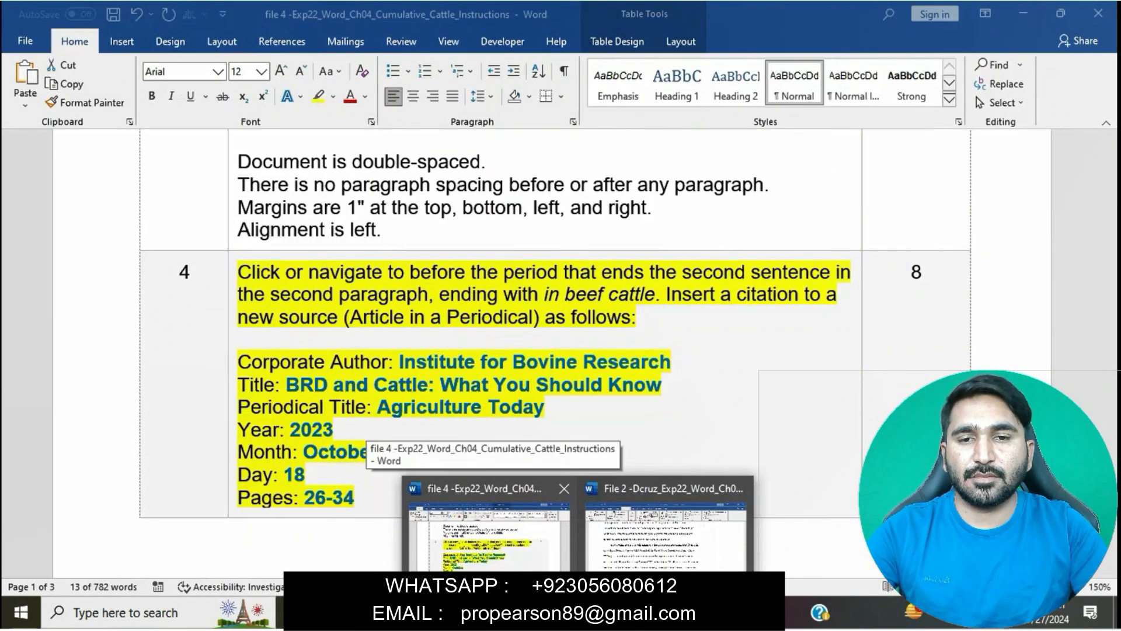
key("Tab")
type("18")
key("Tab")
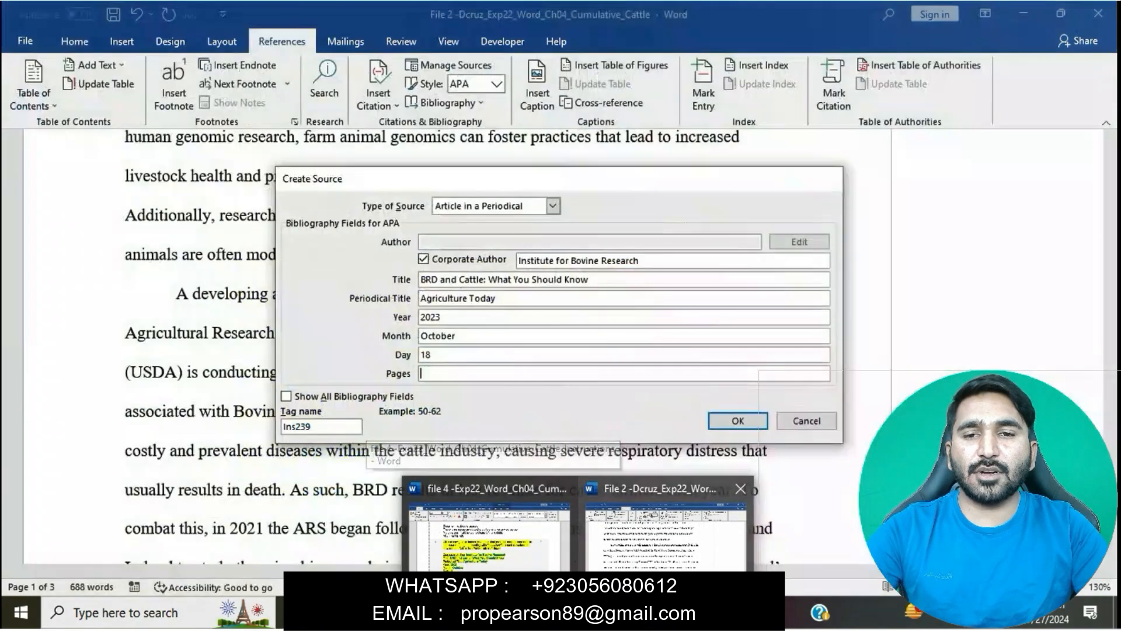
left_click(666, 537)
type("26-34")
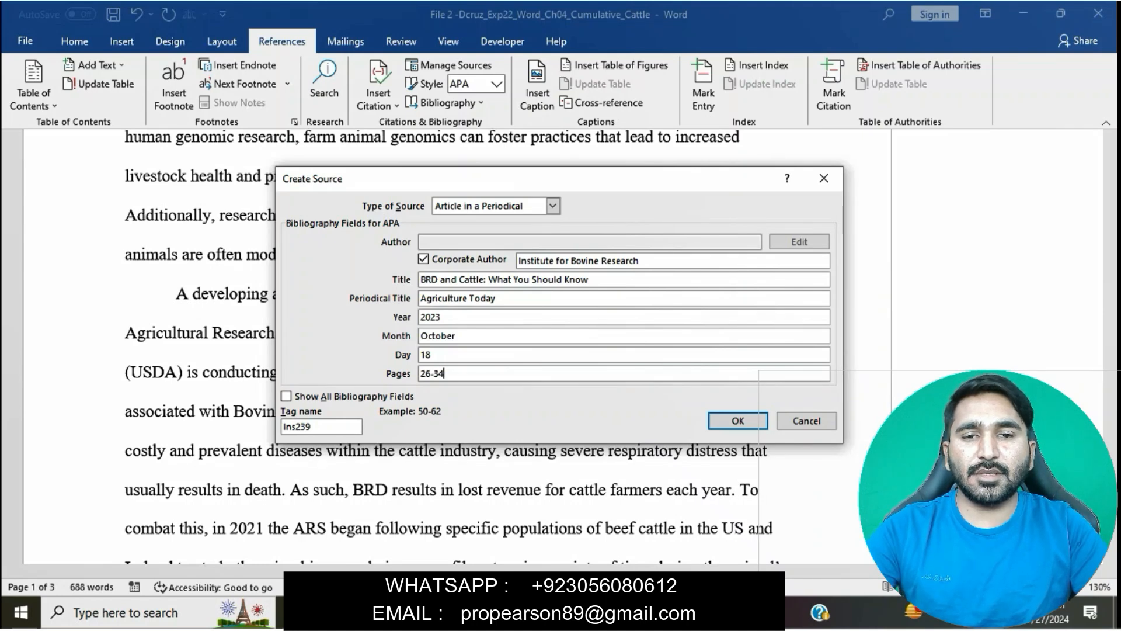
key("Return")
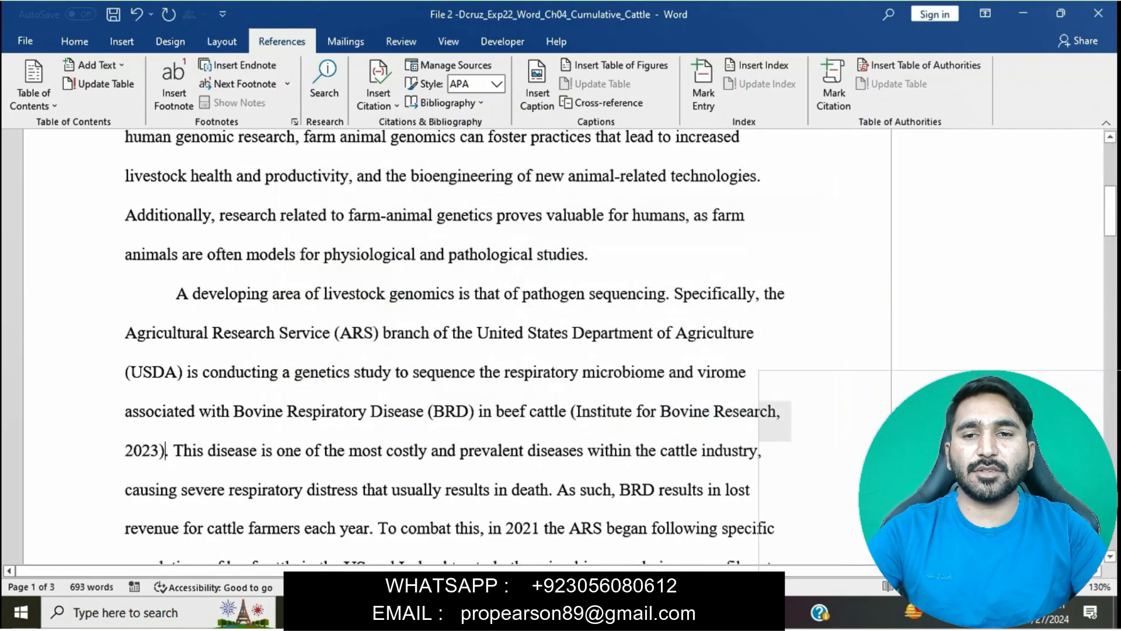
Step: Switch to the instructions document and remove the yellow highlight from the completed step 4
left_click(483, 520)
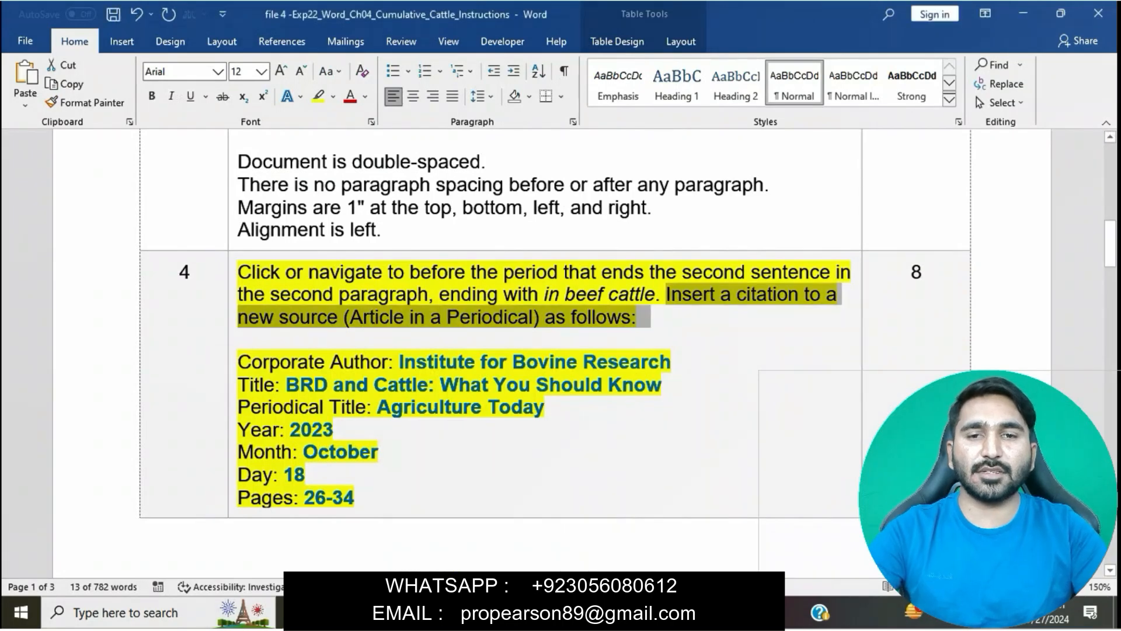
left_click(334, 430)
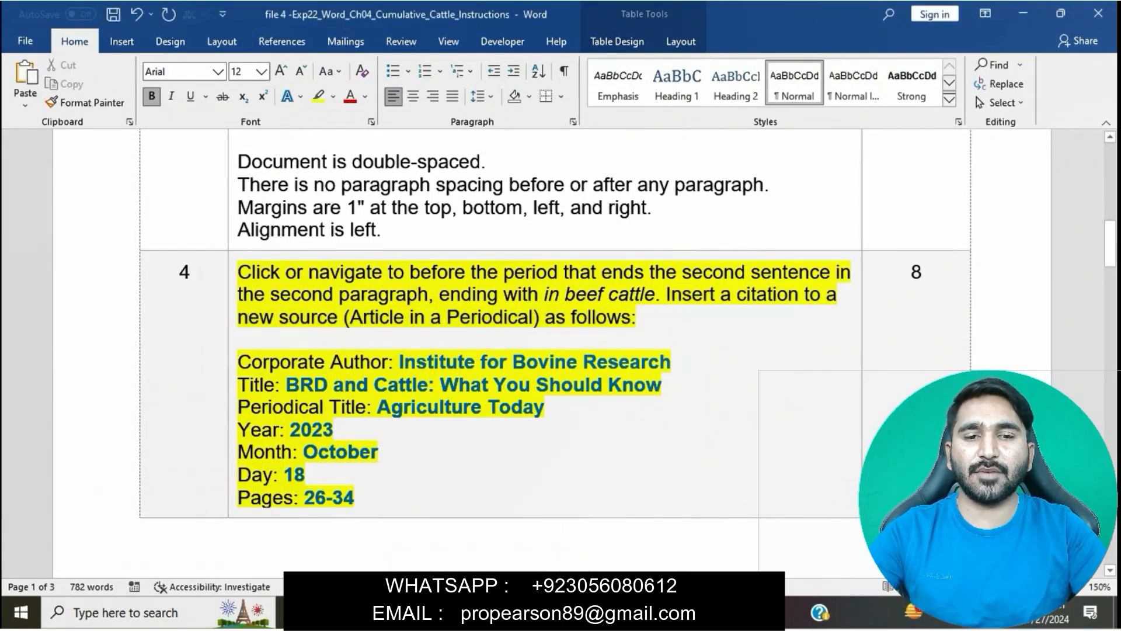
left_click(232, 276)
left_click(299, 249)
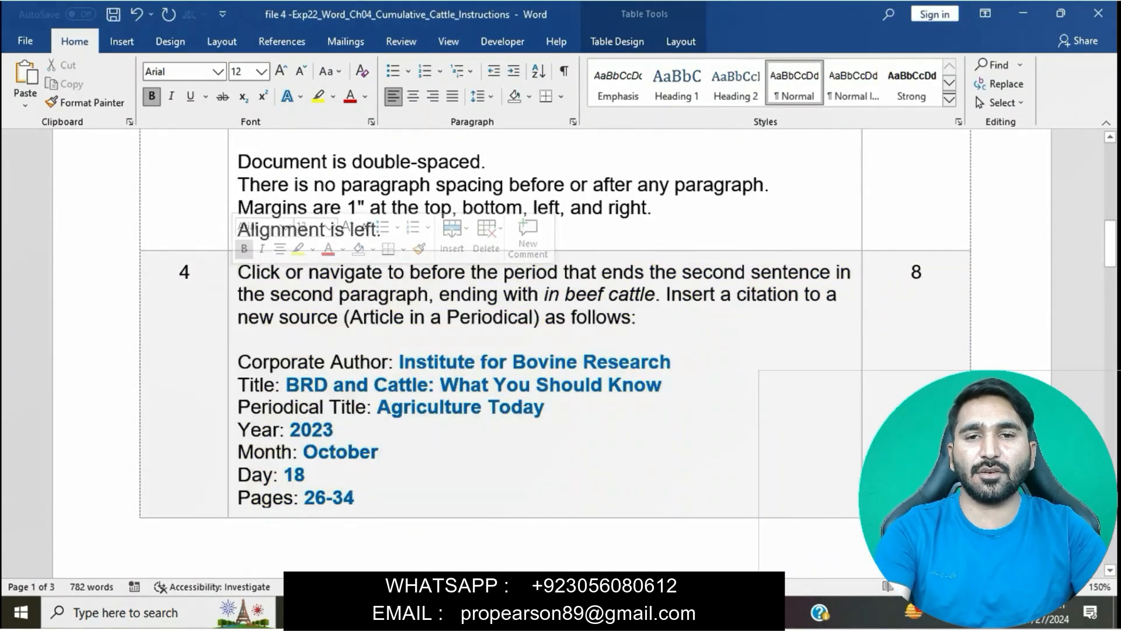
Step: Highlight the step 5 instruction text in yellow
scroll(555, 351, "down", 10)
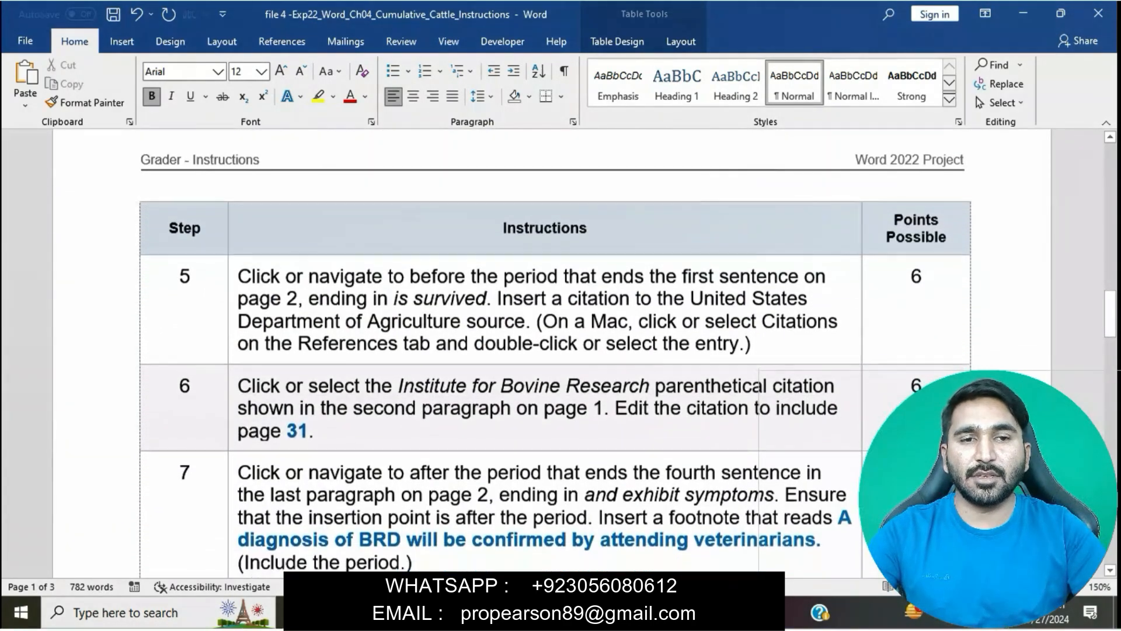
left_click(232, 275)
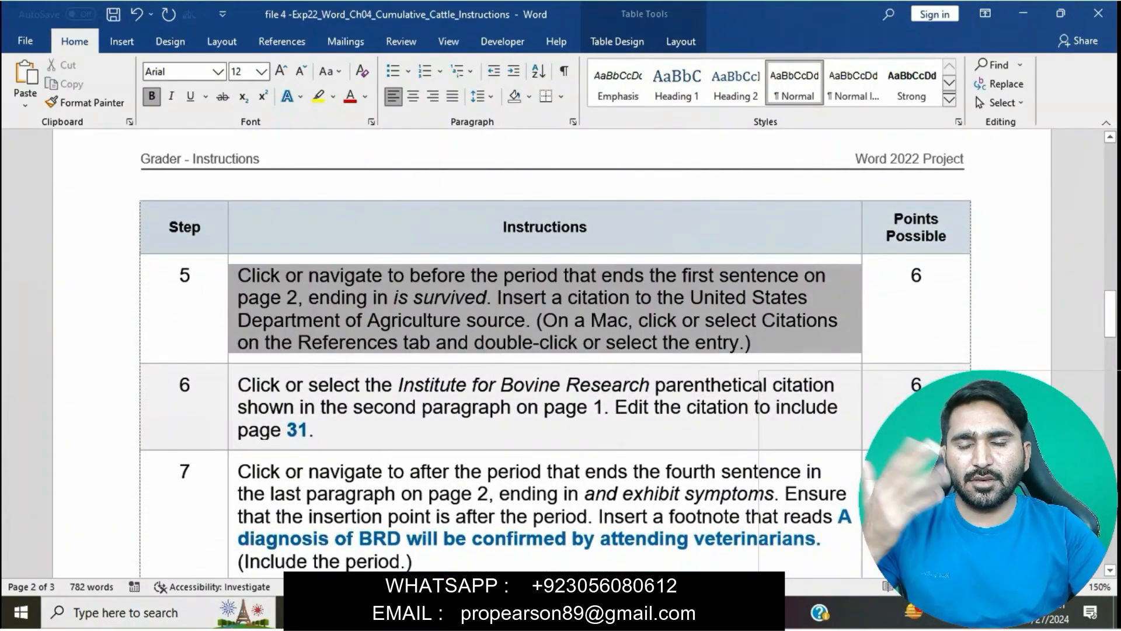
left_click(297, 255)
left_click(335, 320)
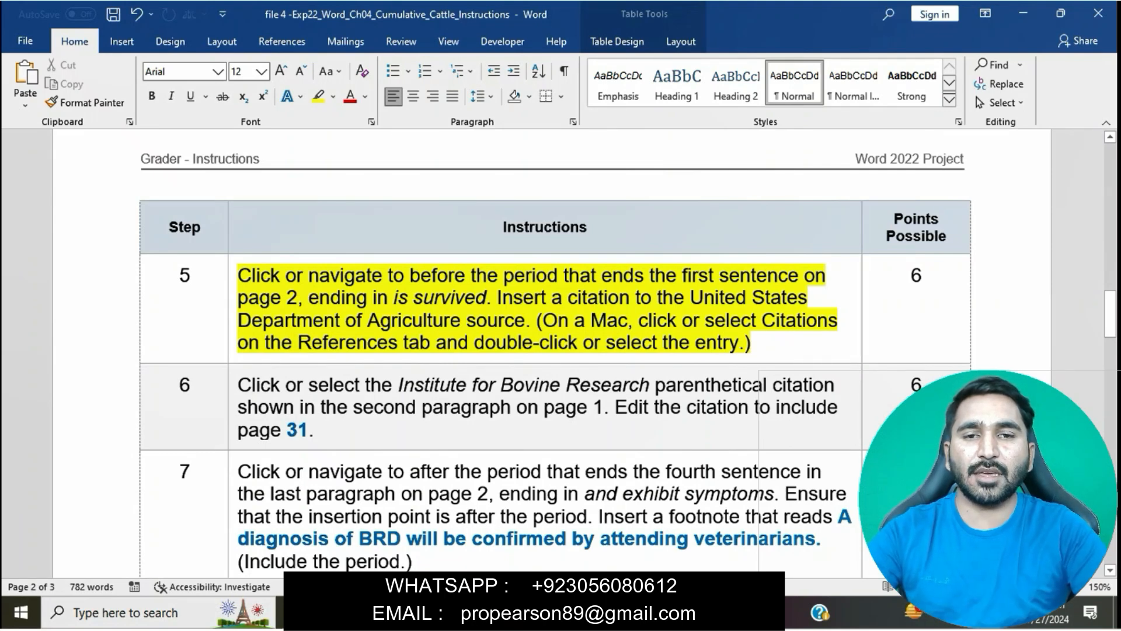
Step: Following step 5, place the insertion point in the report before the period of page 2's first sentence, ending in "is survived"
left_click_drag(238, 275, 373, 298)
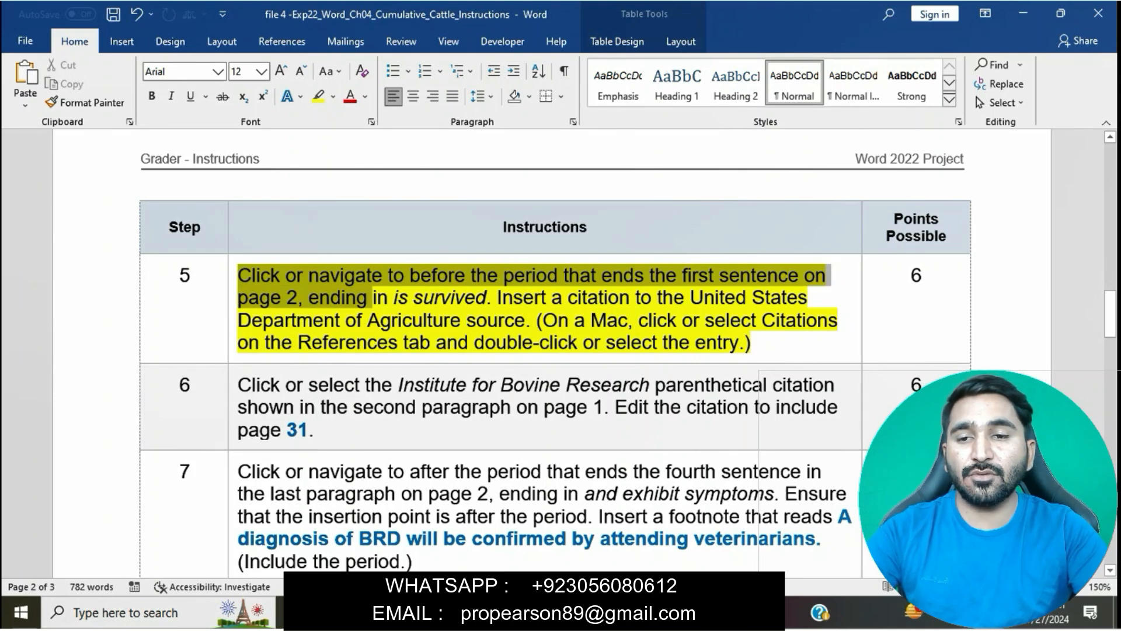
left_click_drag(371, 299, 487, 298)
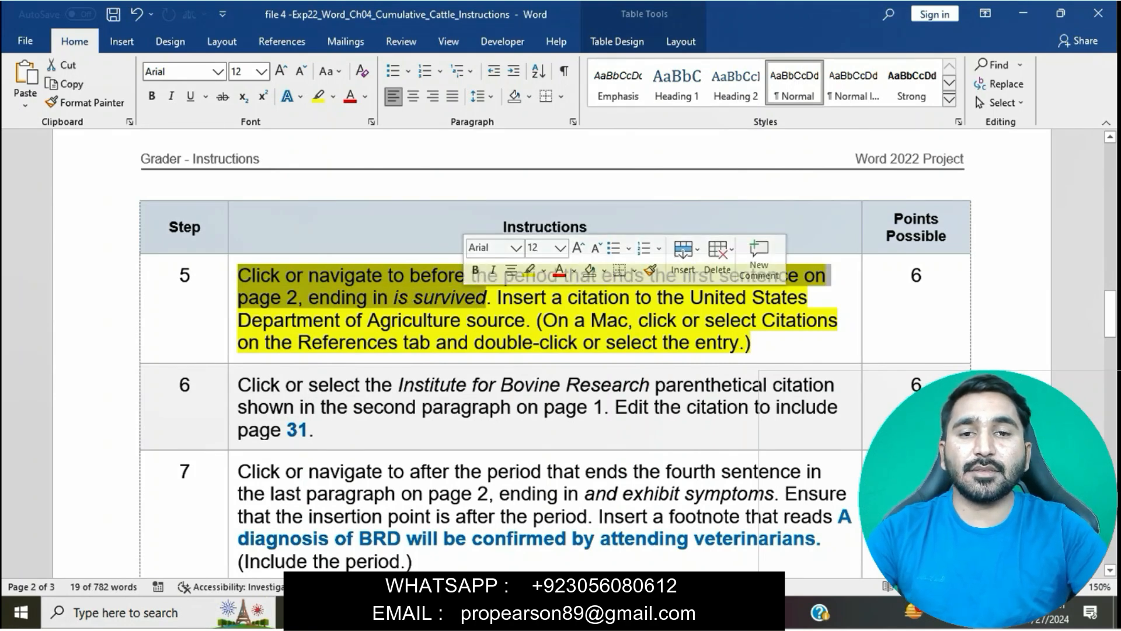
left_click(657, 540)
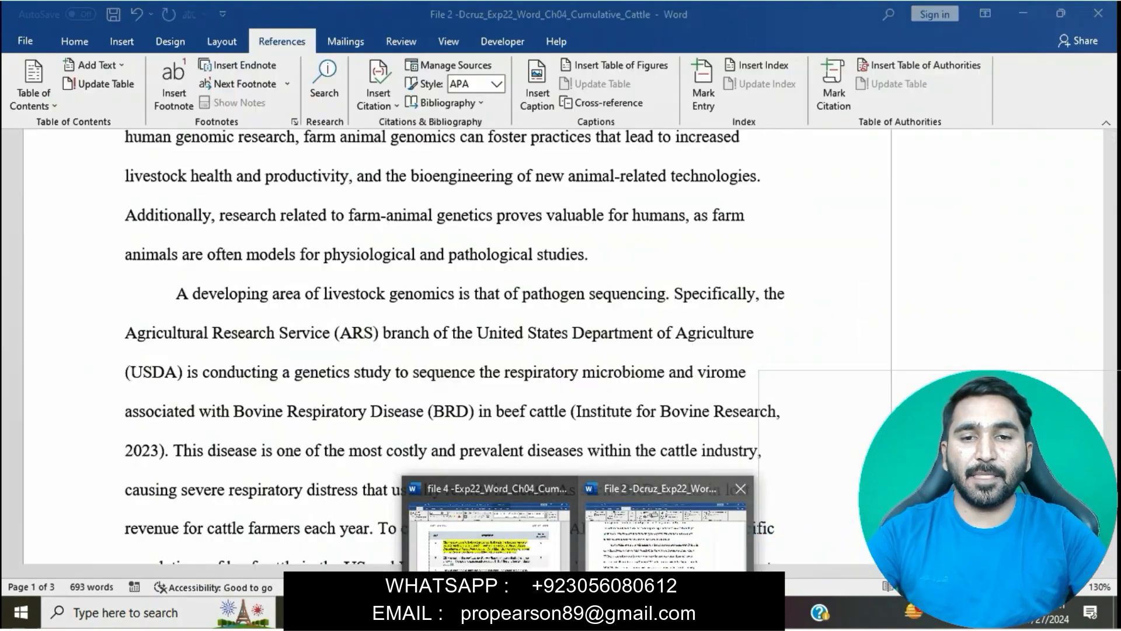
scroll(456, 350, "down", 10)
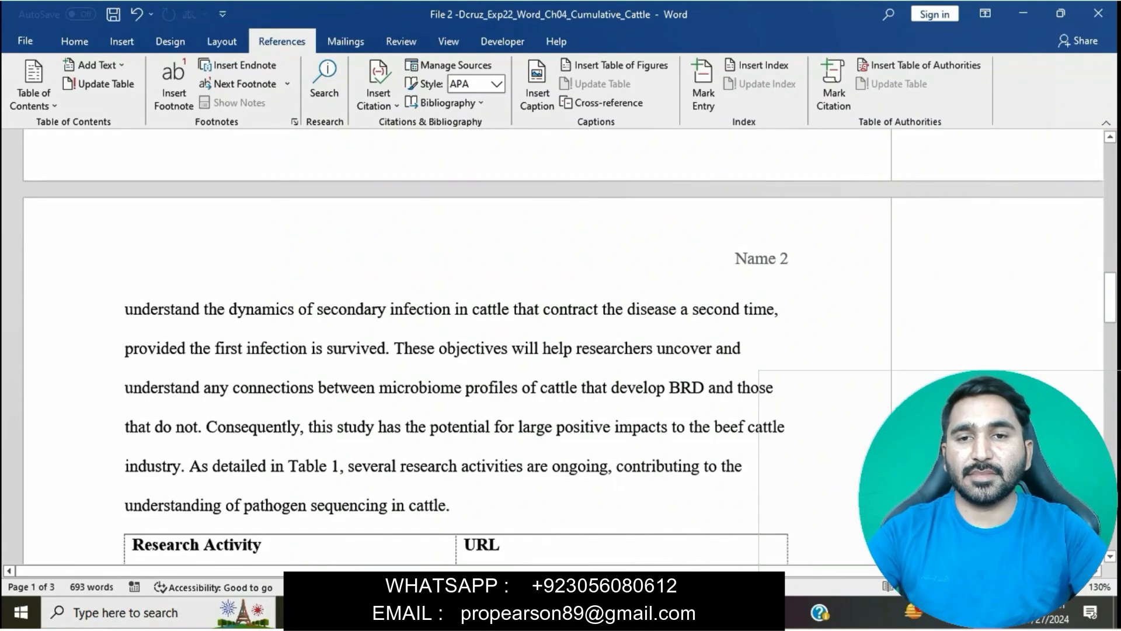
mouse_move(578, 613)
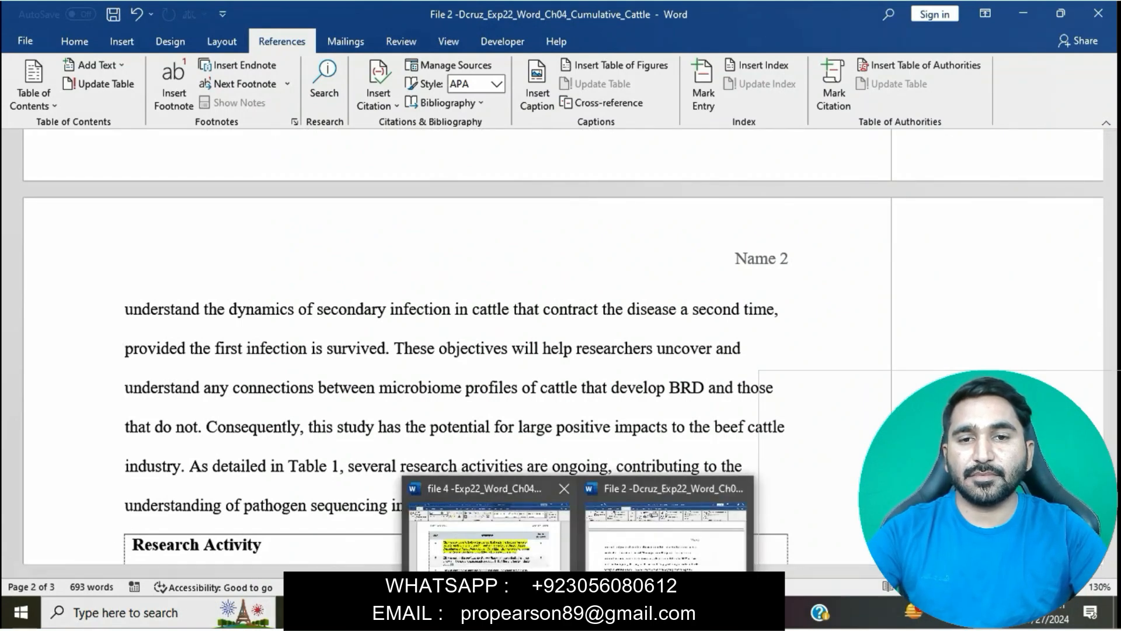
Step: Check step 5 for the required source and insert the United States Department of Agriculture citation after "is survived" in the report
left_click(489, 525)
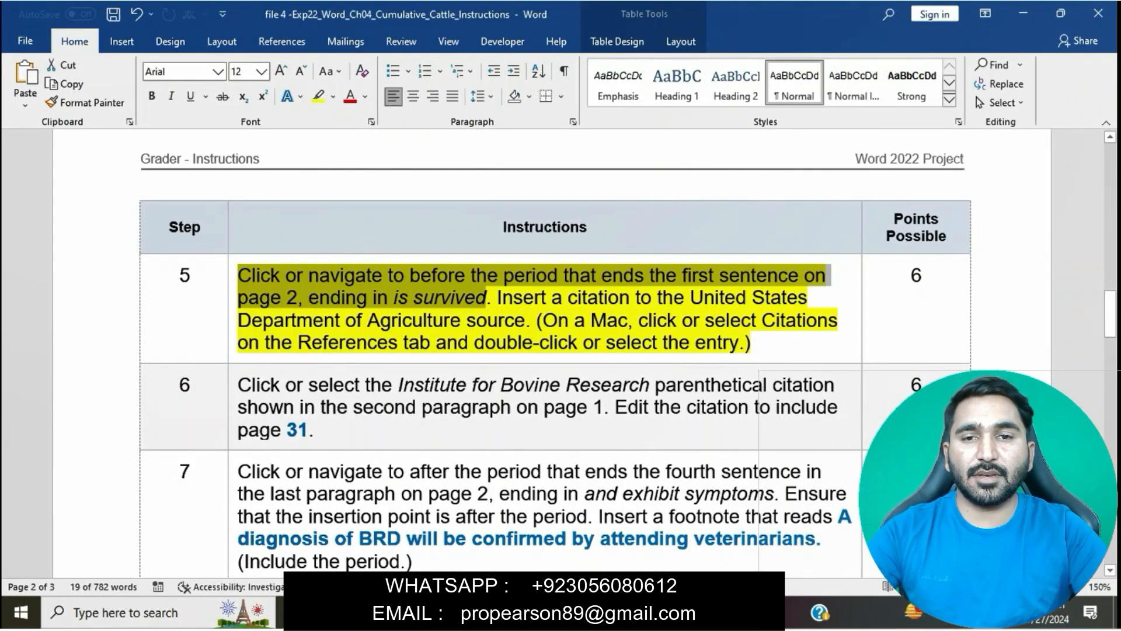
left_click(515, 320)
left_click_drag(498, 297, 536, 320)
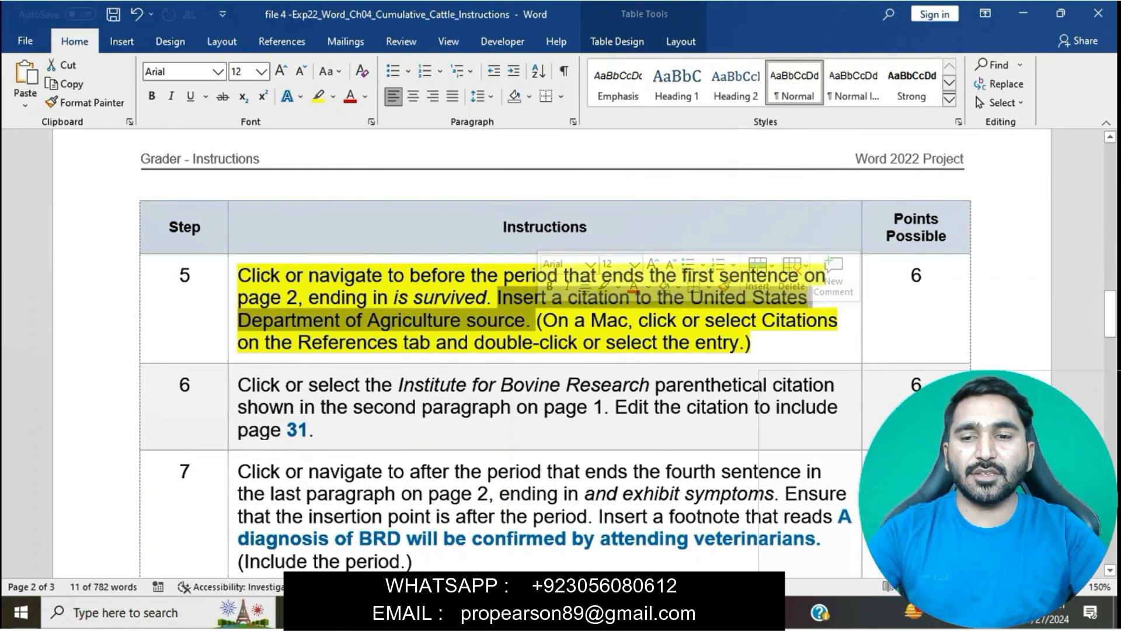
mouse_move(580, 613)
left_click(666, 526)
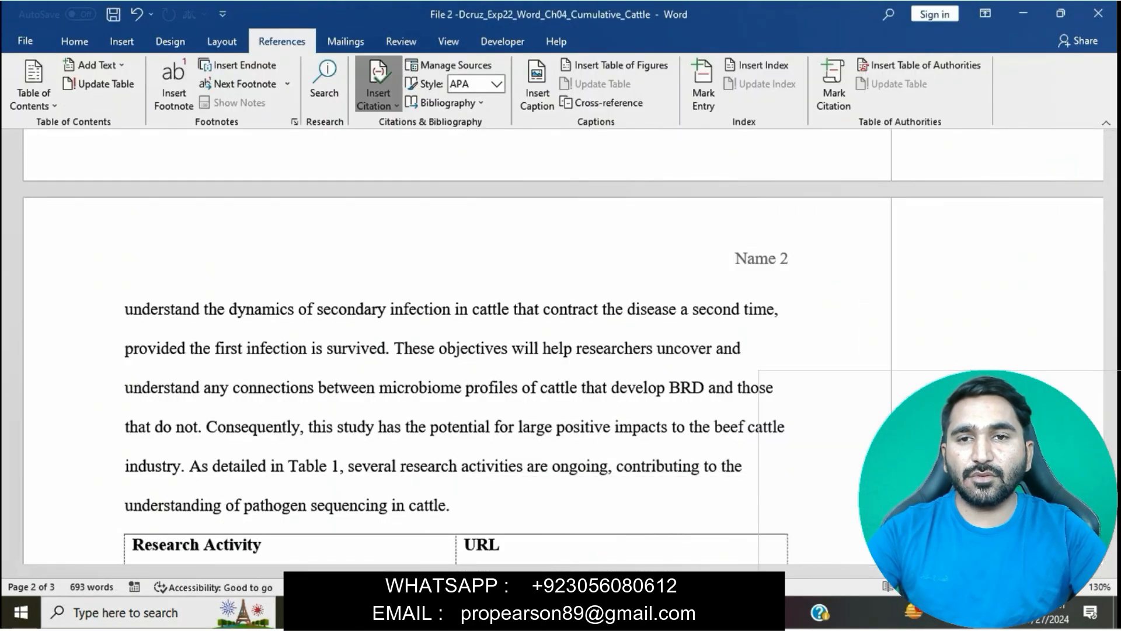
left_click(379, 94)
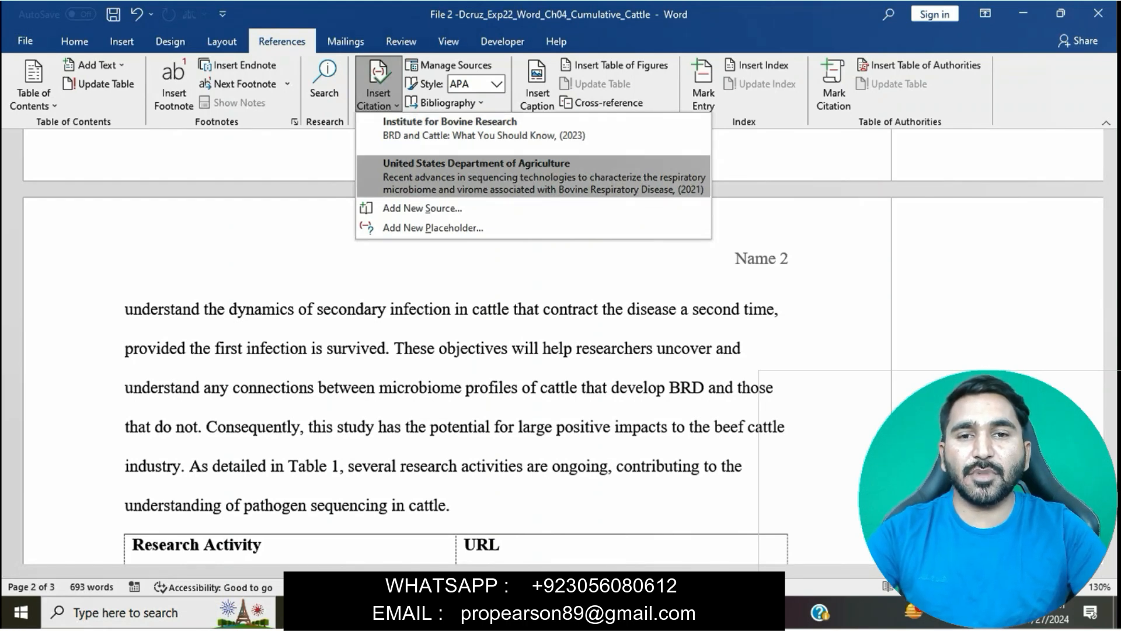
left_click(533, 177)
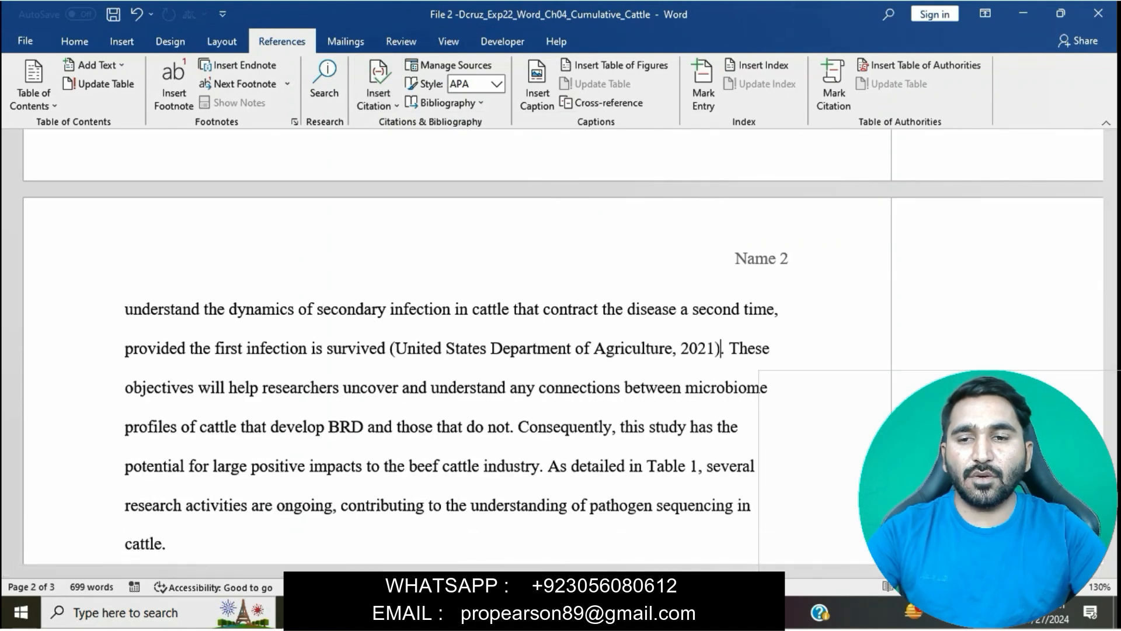
Step: Switch back to the instructions document and remove the yellow highlight from the completed step 5
mouse_move(575, 613)
left_click(655, 530)
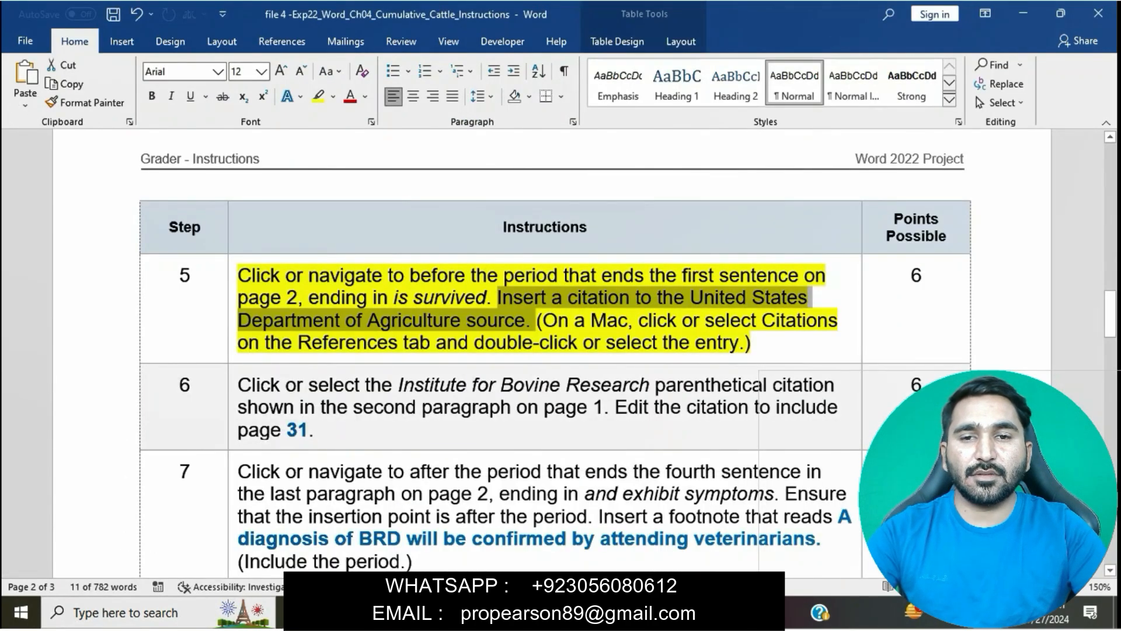
left_click(533, 343)
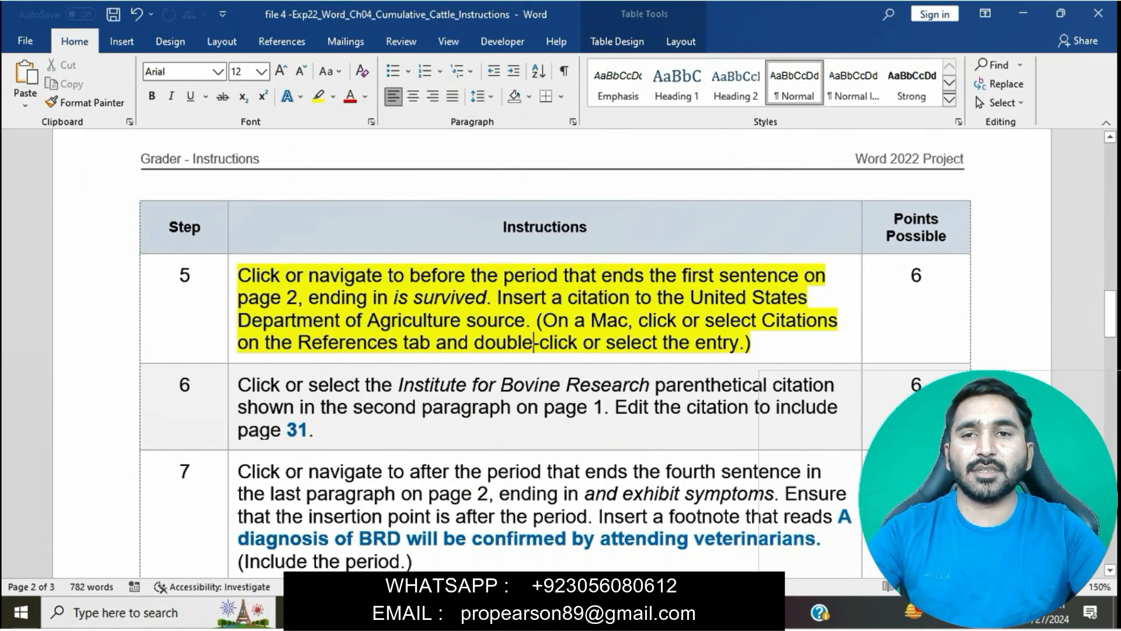
left_click(499, 319)
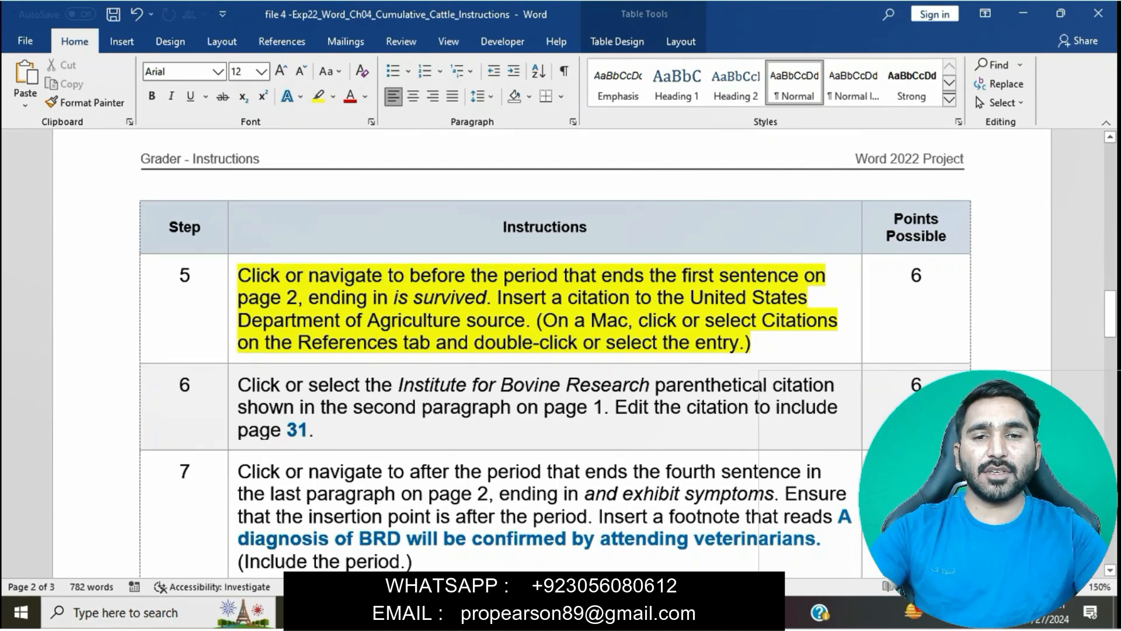
triple_click(499, 320)
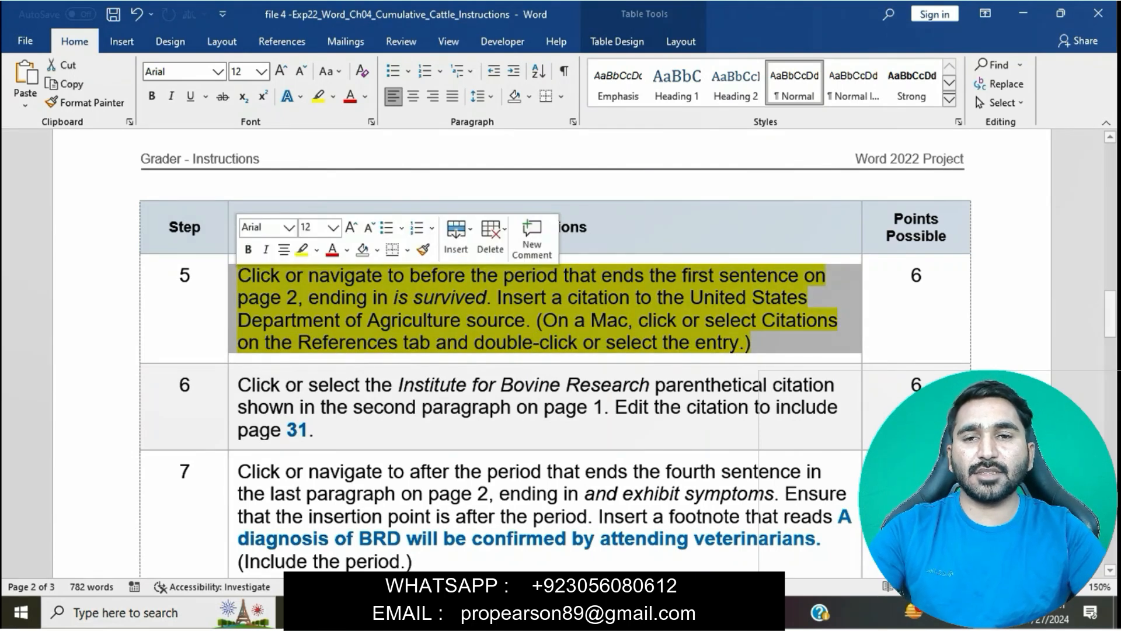
left_click(499, 320)
Step: Highlight the step 6 instruction text in yellow
scroll(555, 350, "down", 3)
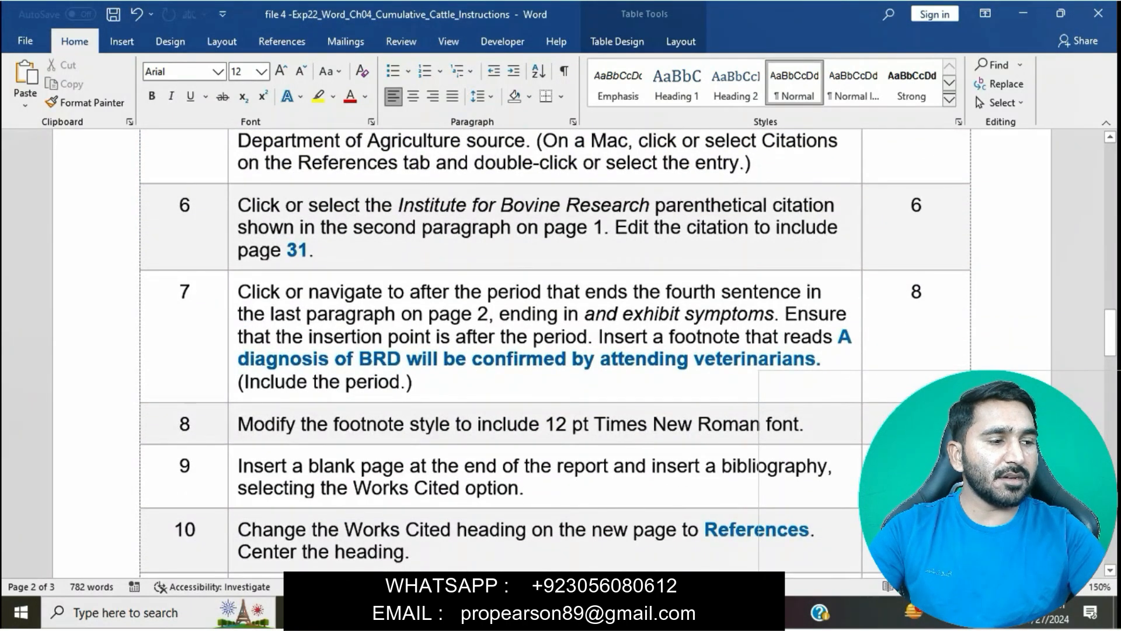
triple_click(526, 228)
left_click(302, 180)
left_click(320, 227)
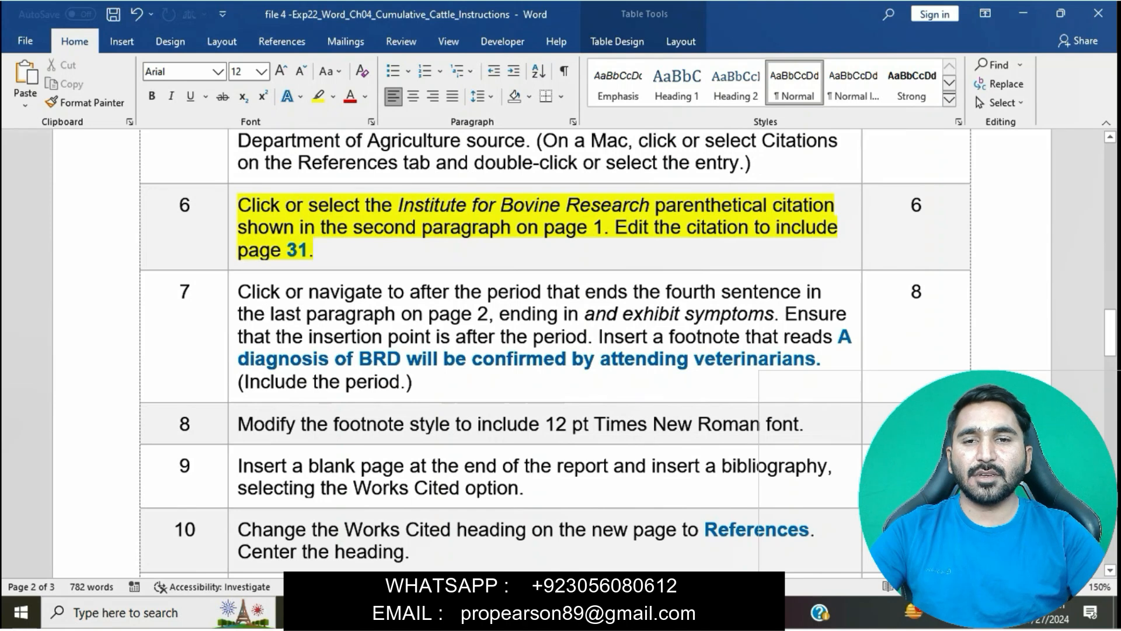
Step: Select the Institute for Bovine Research citation in the report's second paragraph on page 1, and return to the step 6 instructions for the required edit
left_click_drag(238, 204, 602, 228)
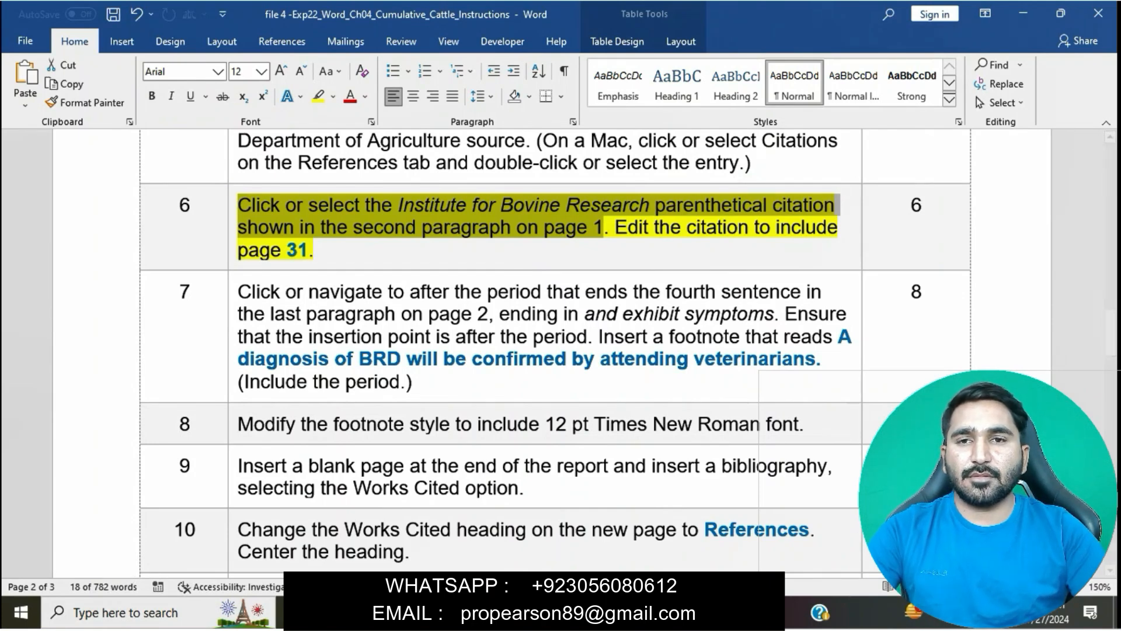
left_click(671, 525)
scroll(455, 351, "up", 10)
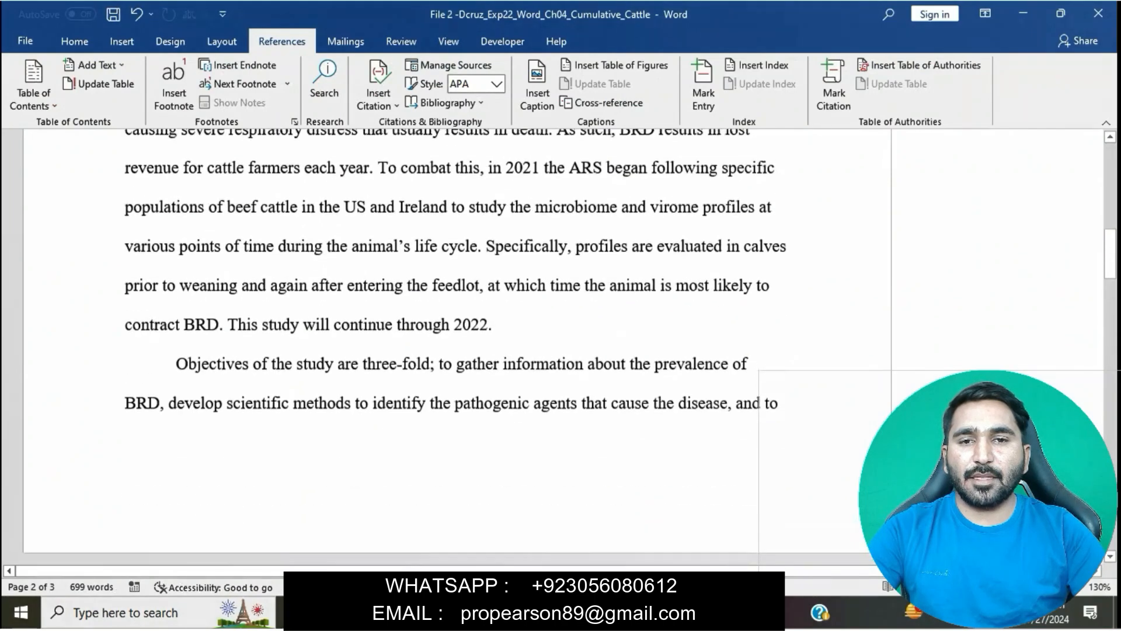
scroll(456, 350, "up", 2)
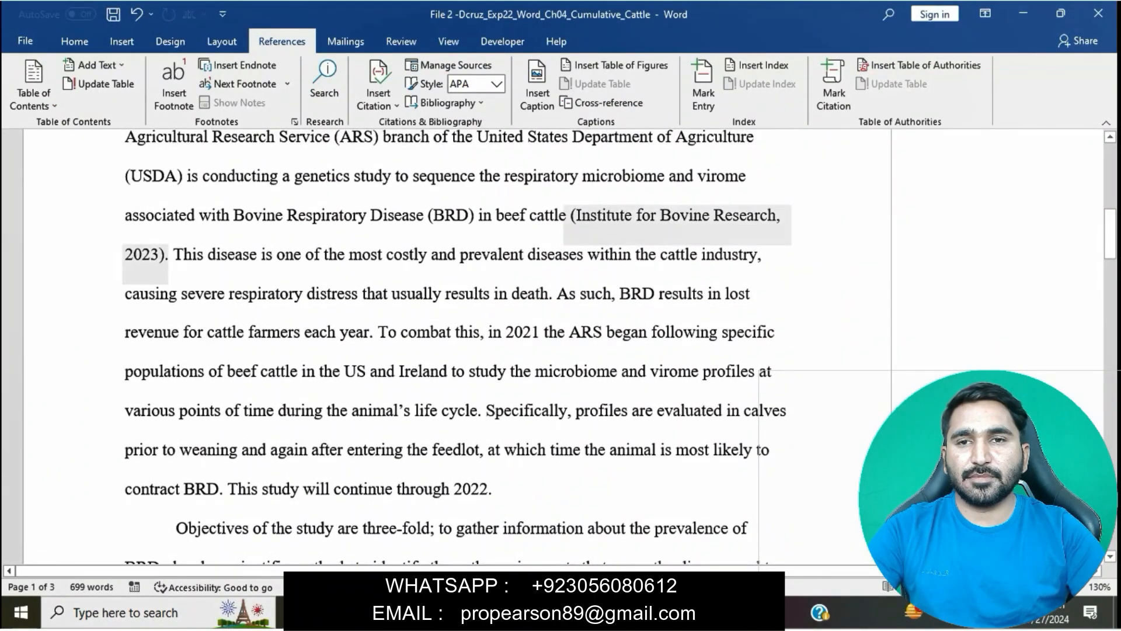
left_click(150, 255)
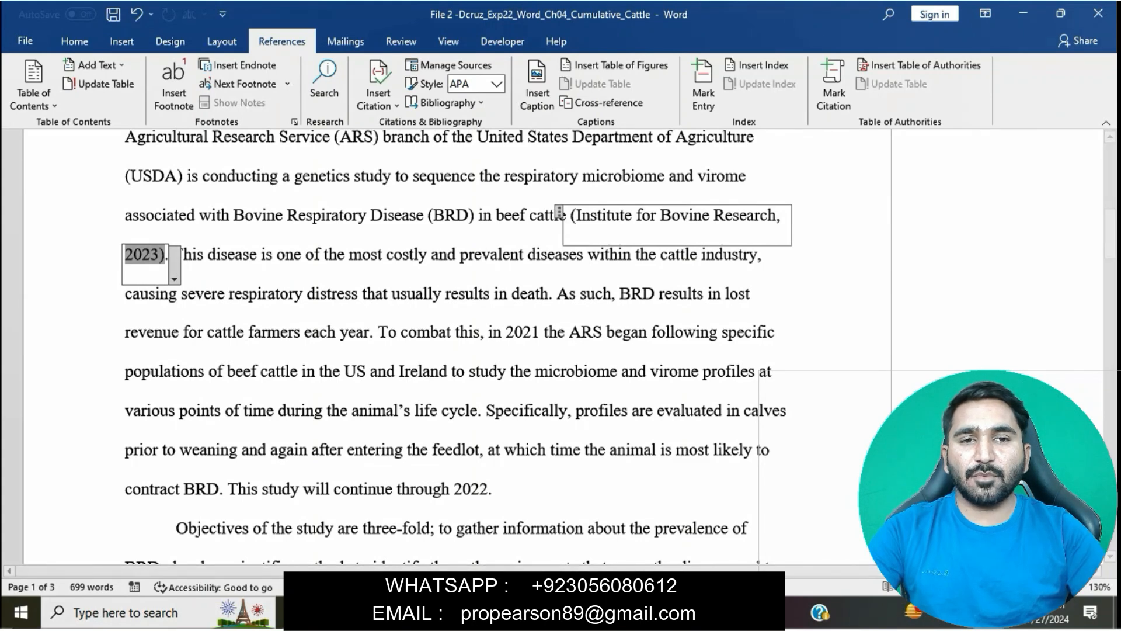
mouse_move(578, 613)
left_click(456, 514)
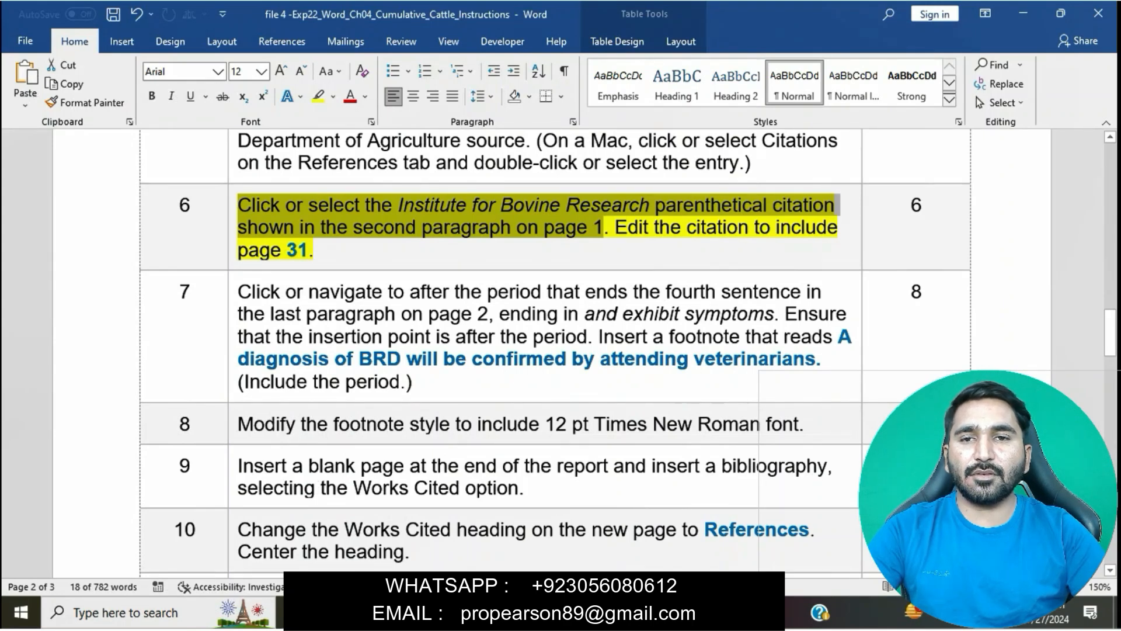
Step: Edit the Institute for Bovine Research citation in the report's second paragraph to include page 31
left_click_drag(614, 228, 619, 251)
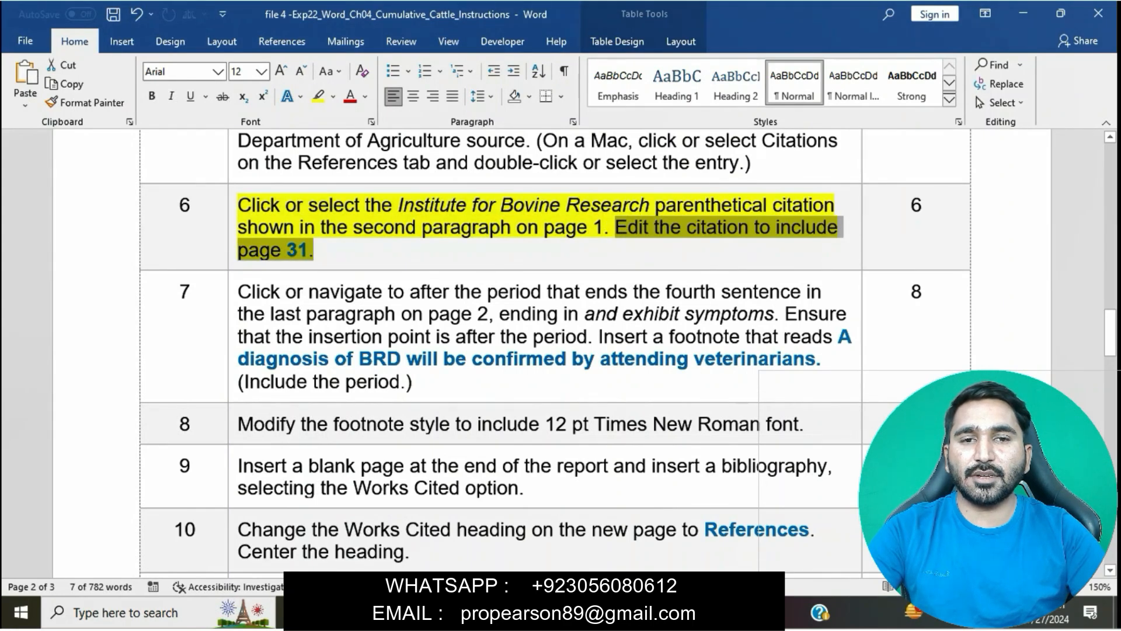
mouse_move(578, 613)
left_click(660, 526)
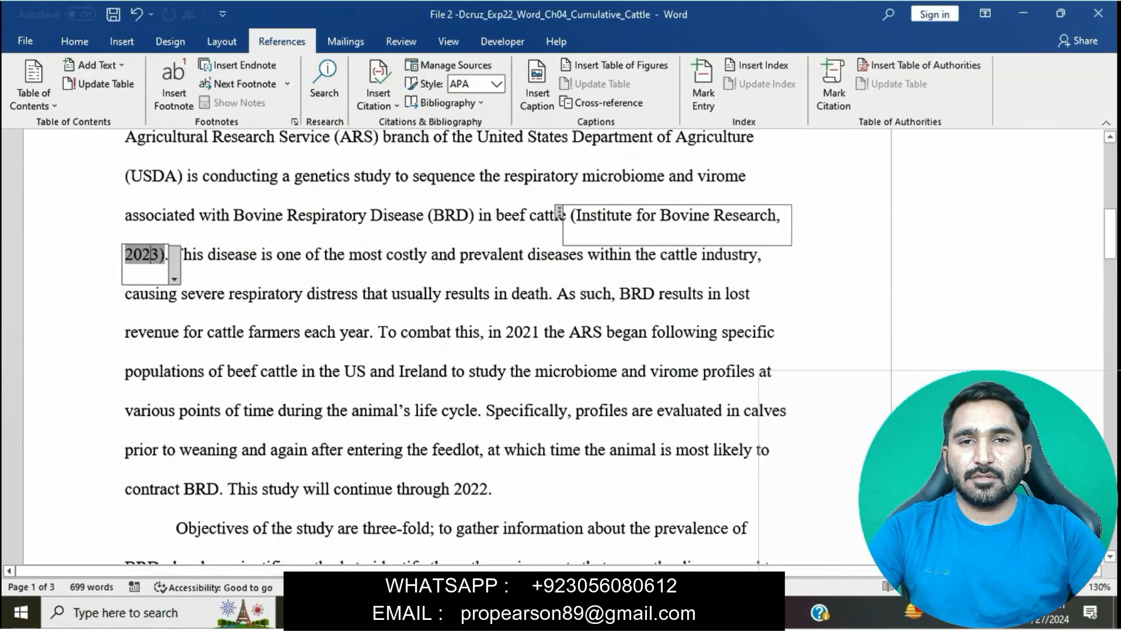
left_click(174, 278)
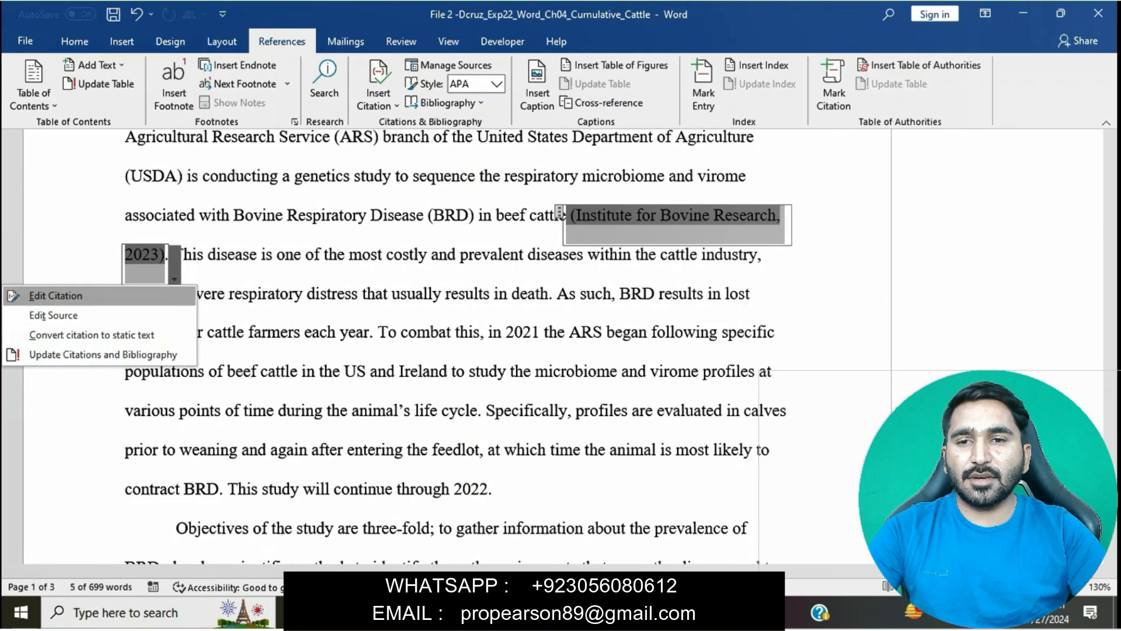
left_click(55, 295)
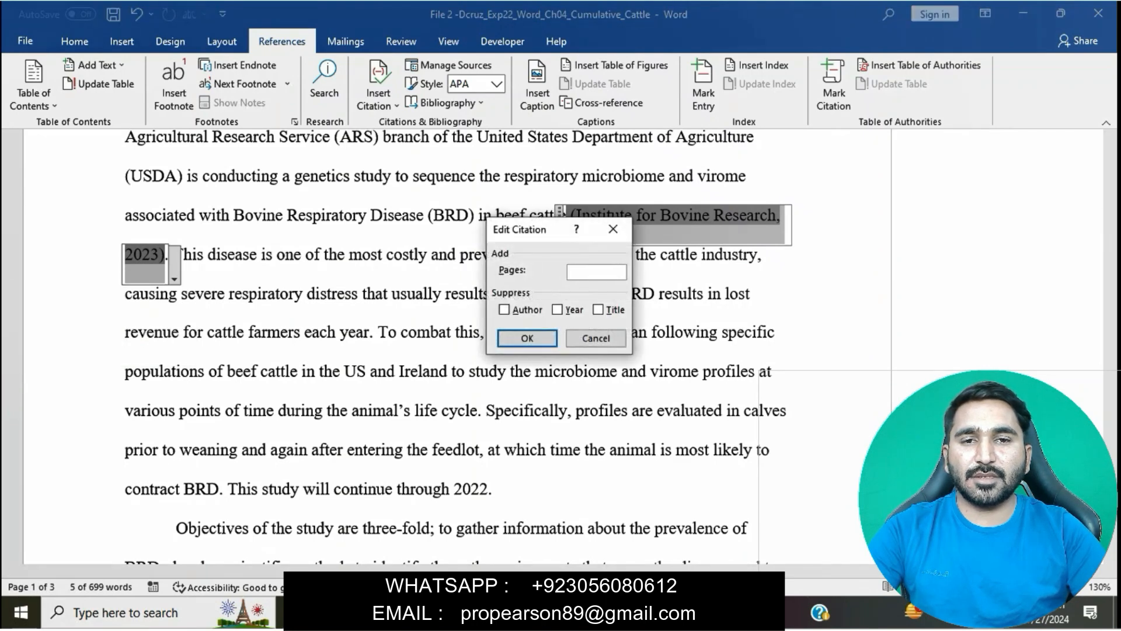
type("31")
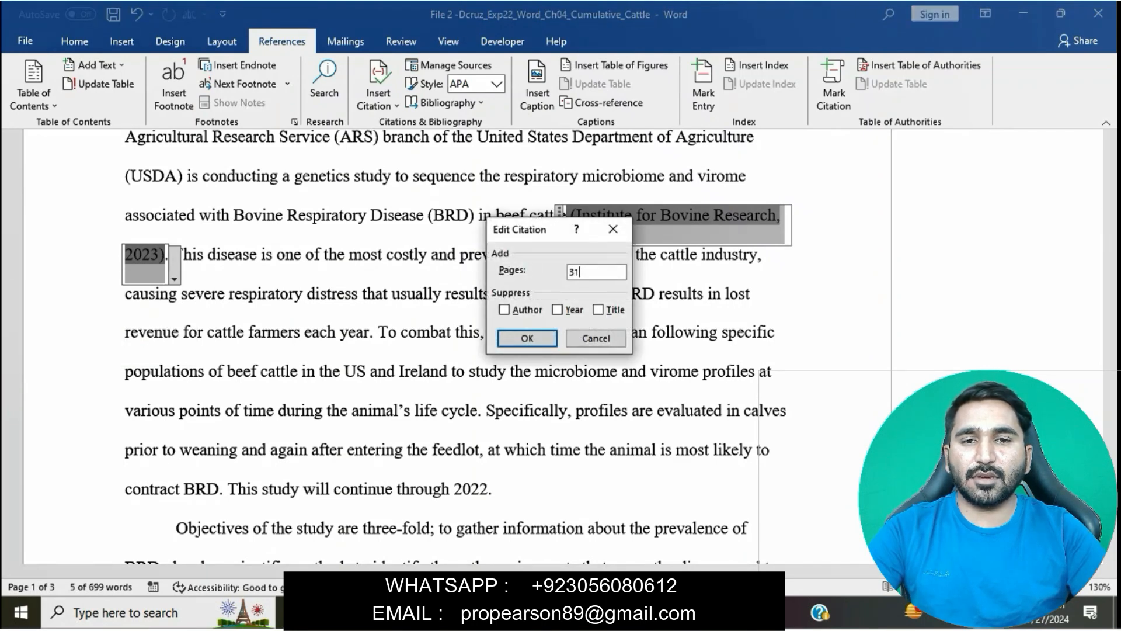
key("Return")
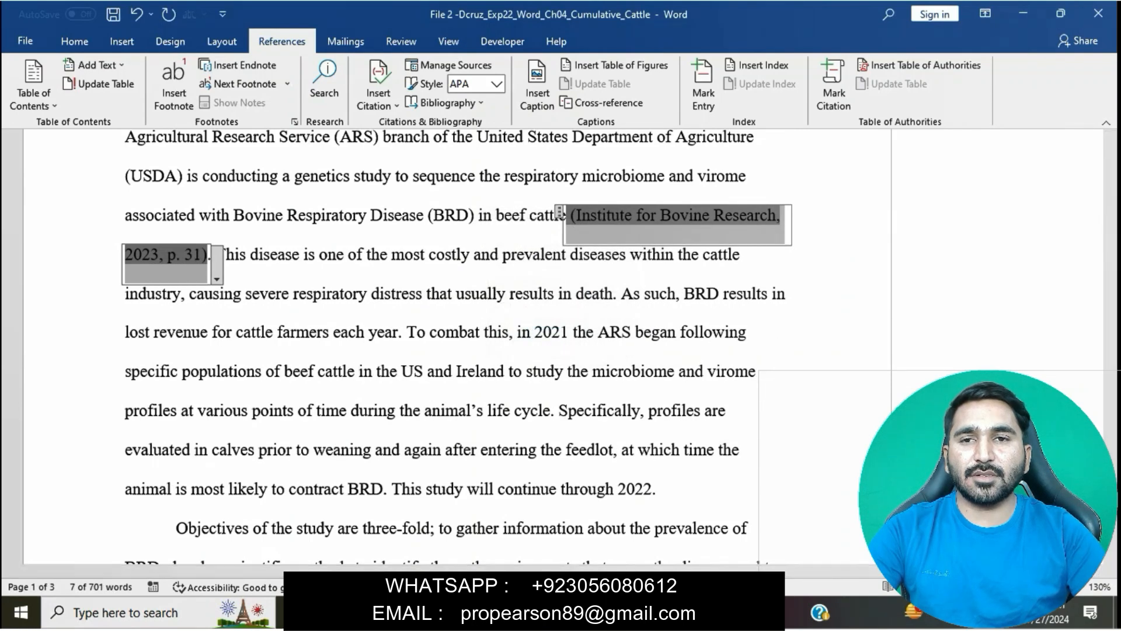
Step: Return to the instructions document and remove the yellow highlight from the completed step 6
left_click(487, 519)
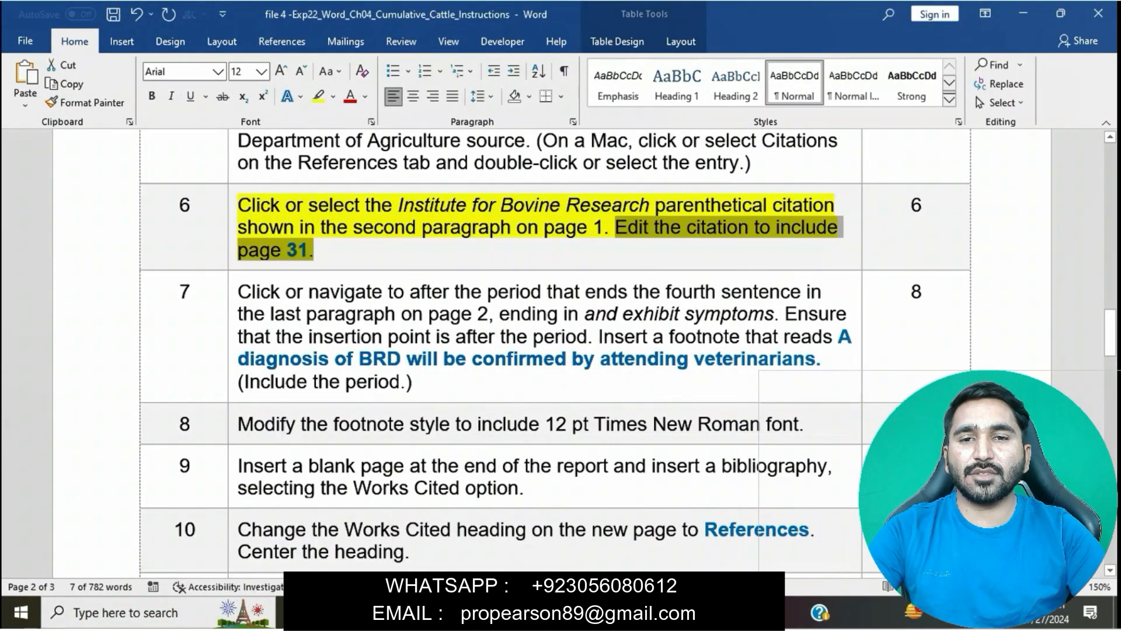
left_click(314, 250)
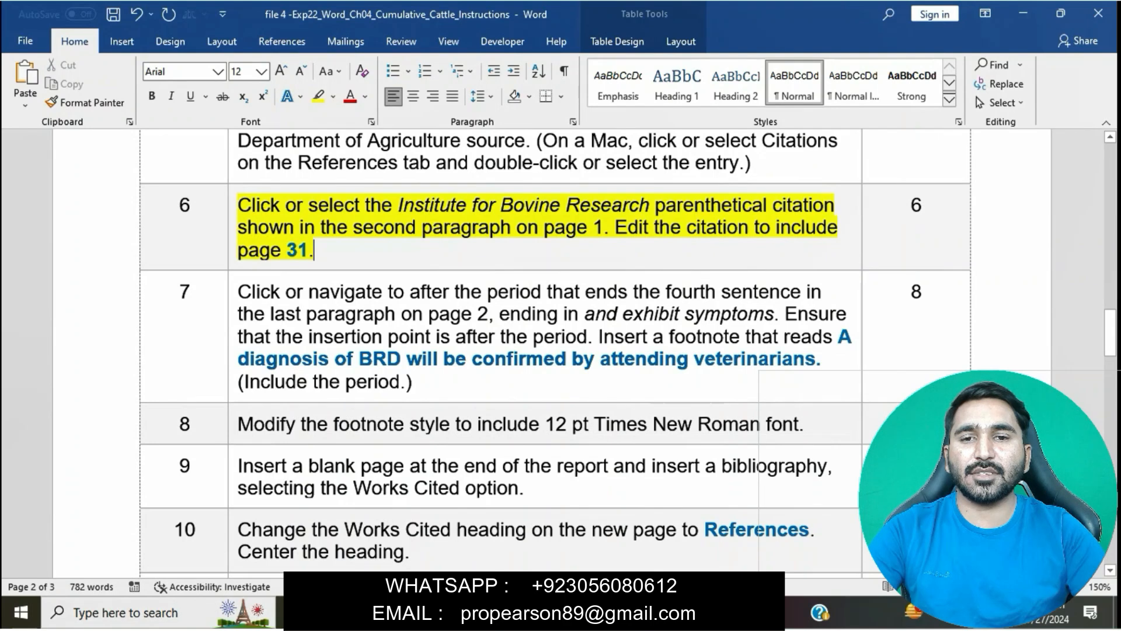
left_click(233, 205)
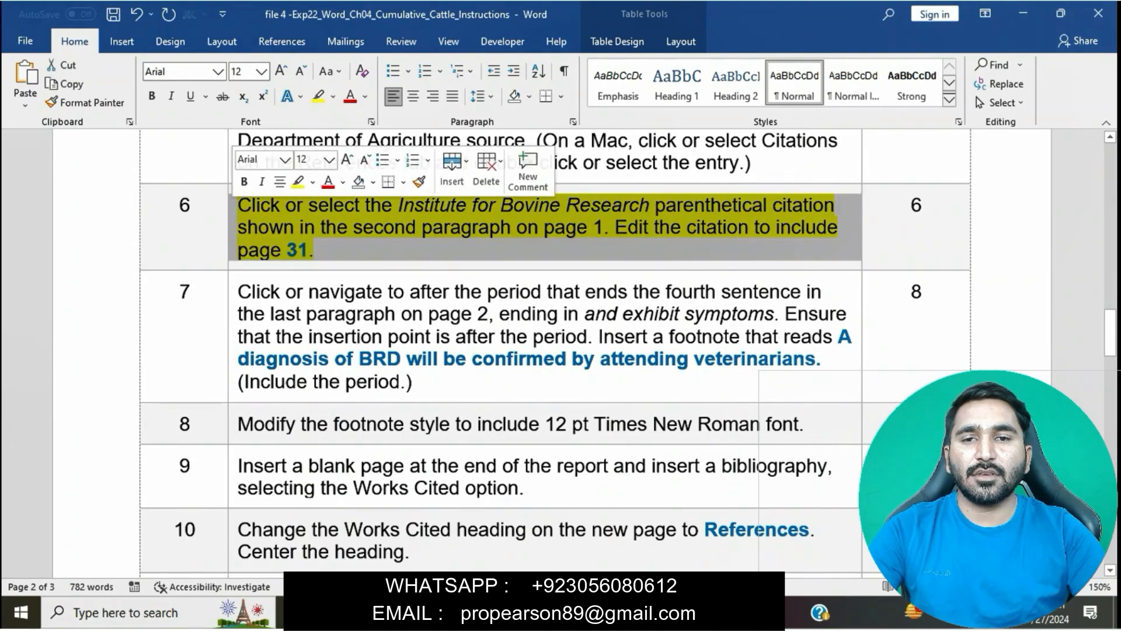
left_click(298, 182)
Step: Highlight the step 7 instruction text in yellow
scroll(555, 350, "down", 8)
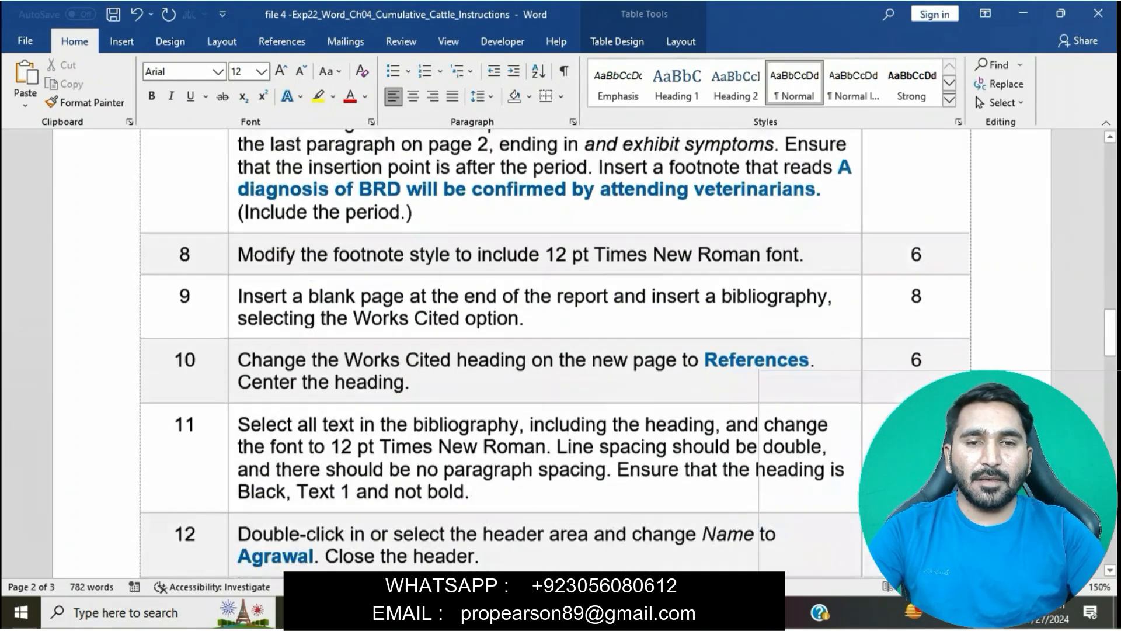
scroll(320, 214, "down", 3)
scroll(320, 215, "up", 10)
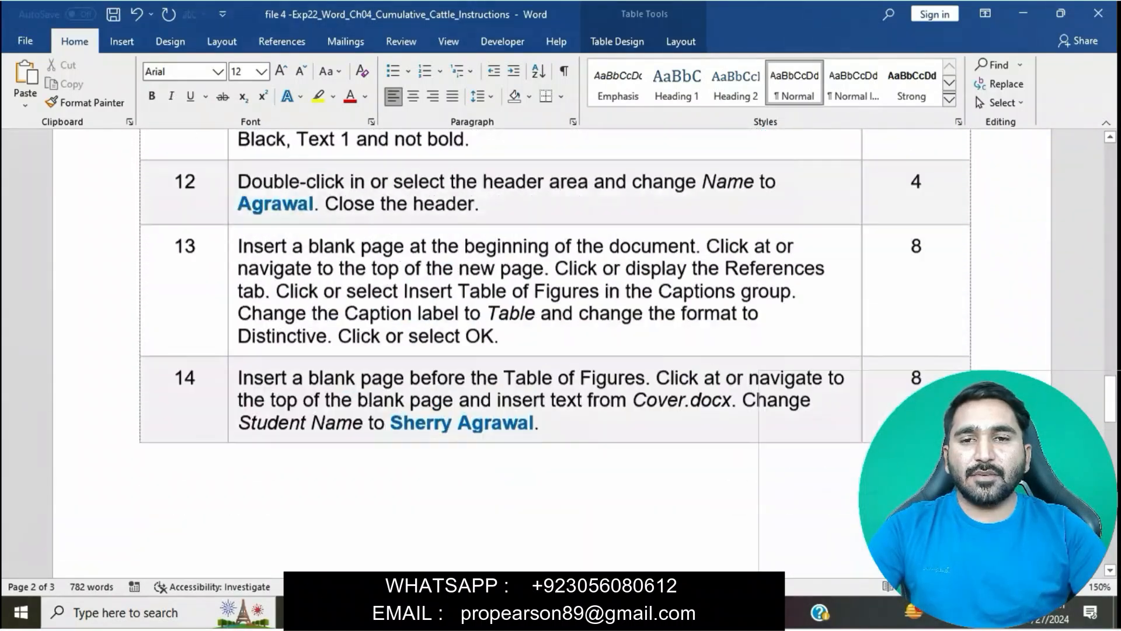
scroll(555, 350, "up", 1)
scroll(555, 350, "down", 2)
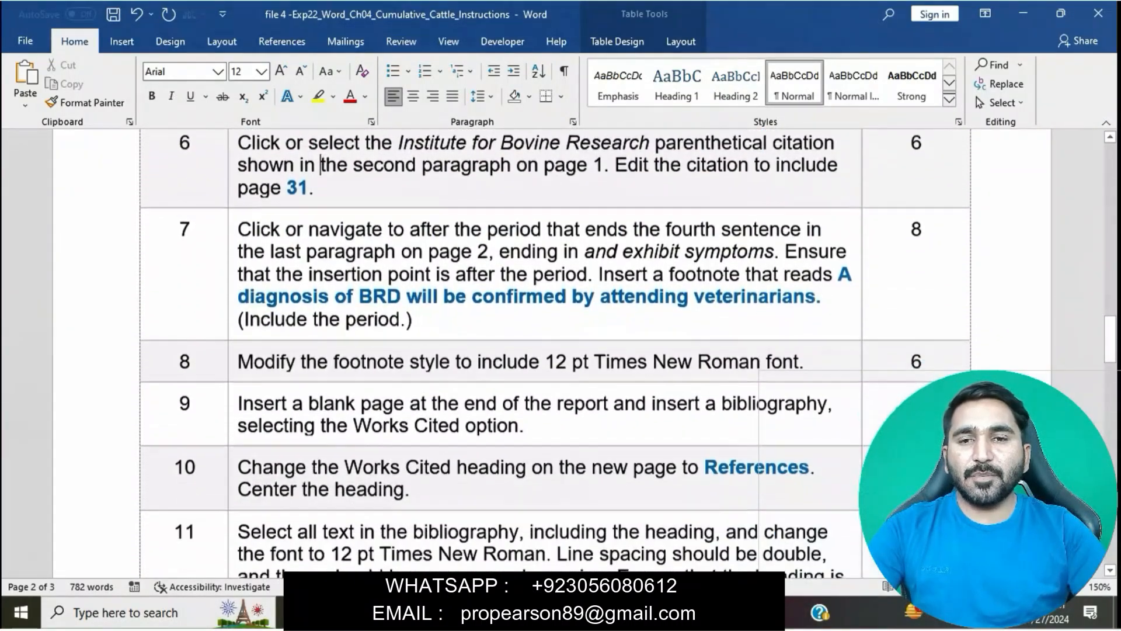
left_click(233, 231)
left_click(298, 207)
left_click(358, 296)
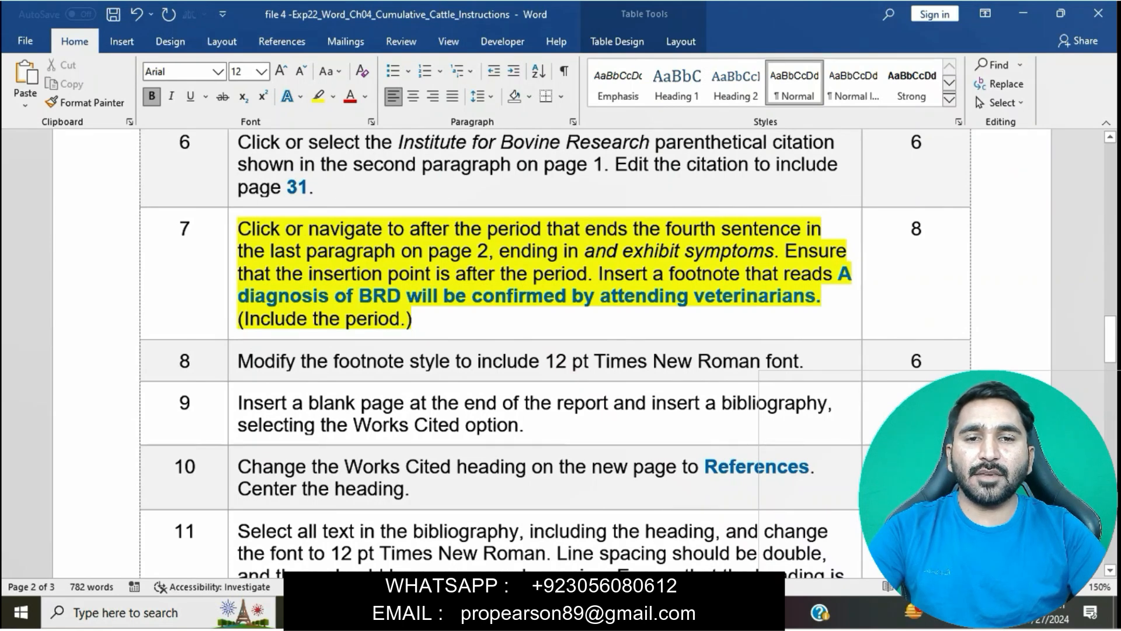
Step: Check the footnote location given in step 7 and find the sentence ending in "and exhibit symptoms" on page 2 of the report
left_click_drag(238, 228, 806, 228)
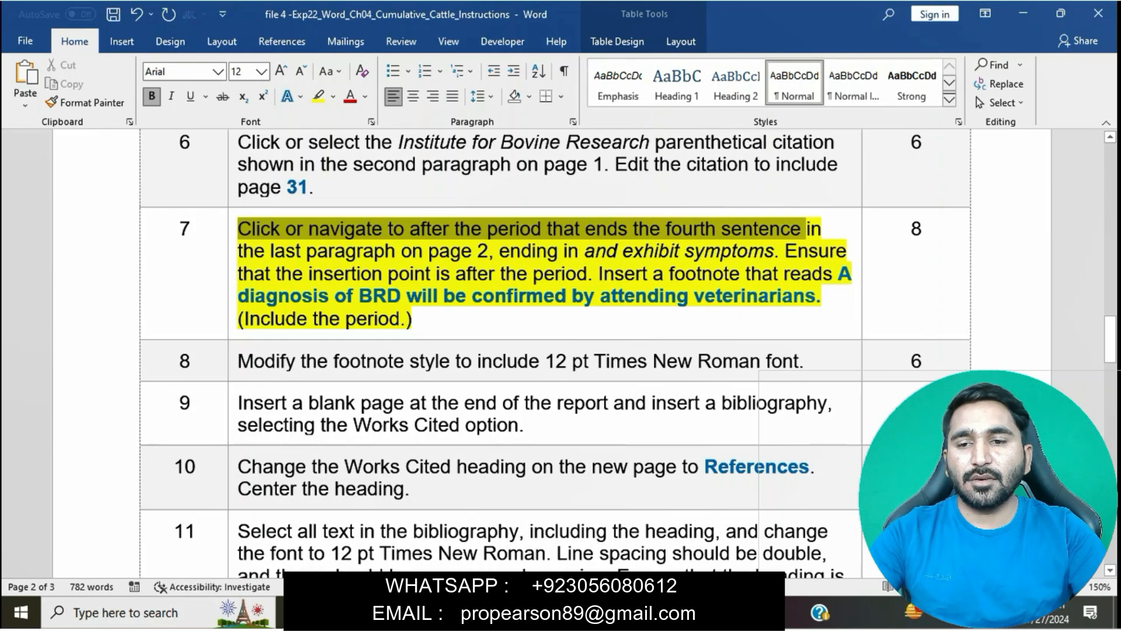
left_click_drag(805, 228, 774, 251)
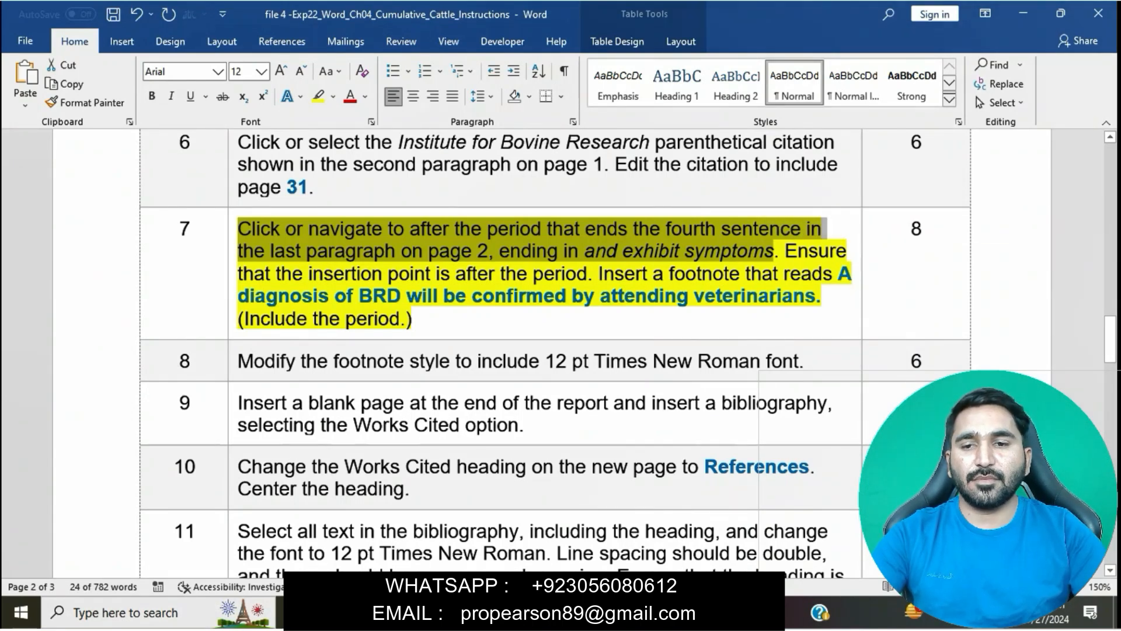
mouse_move(578, 613)
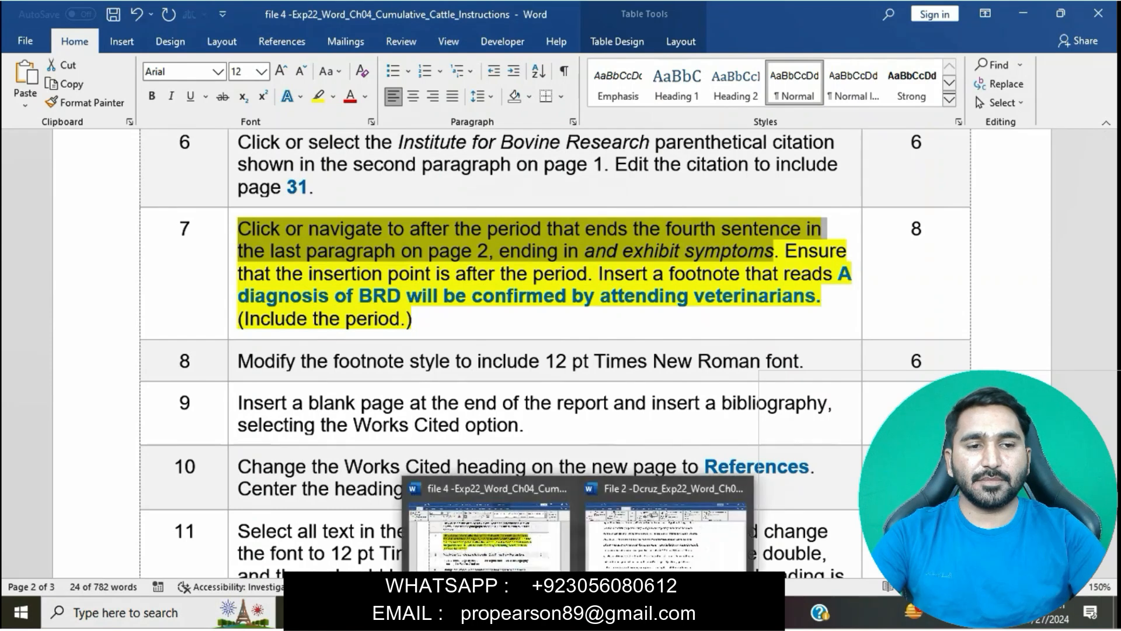
left_click(666, 531)
scroll(408, 350, "down", 4)
scroll(409, 350, "down", 10)
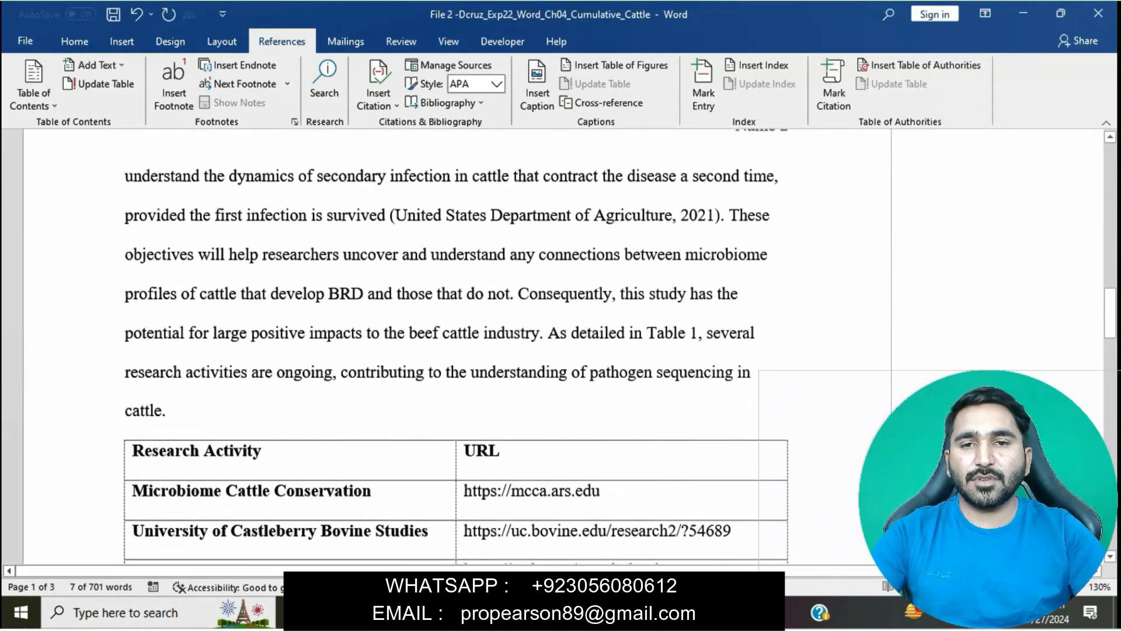
scroll(408, 351, "down", 13)
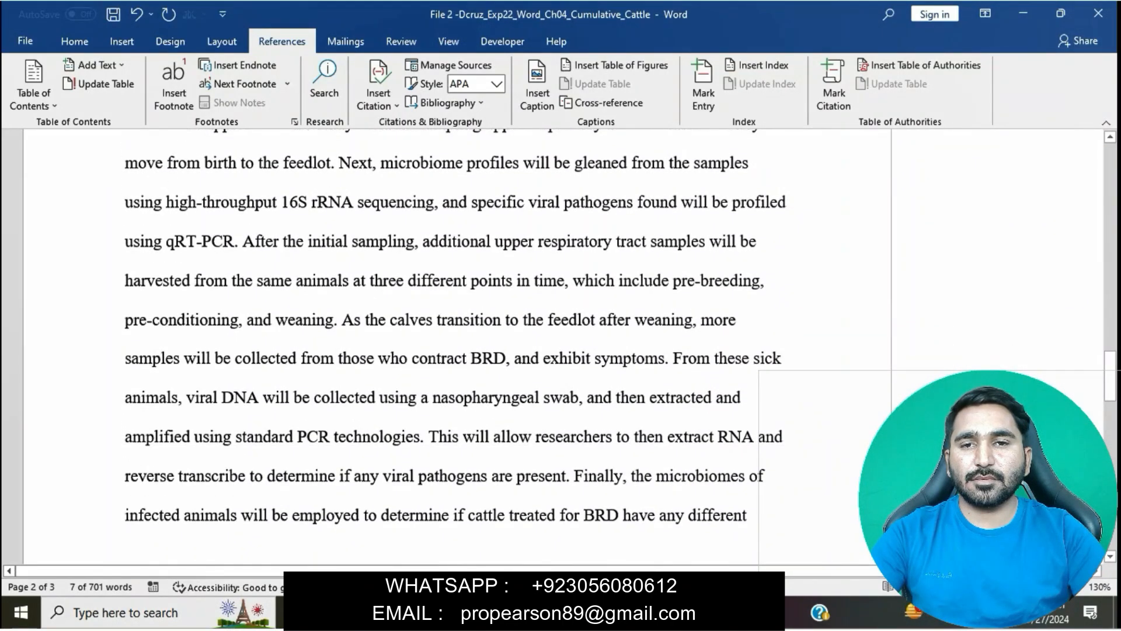
mouse_move(578, 611)
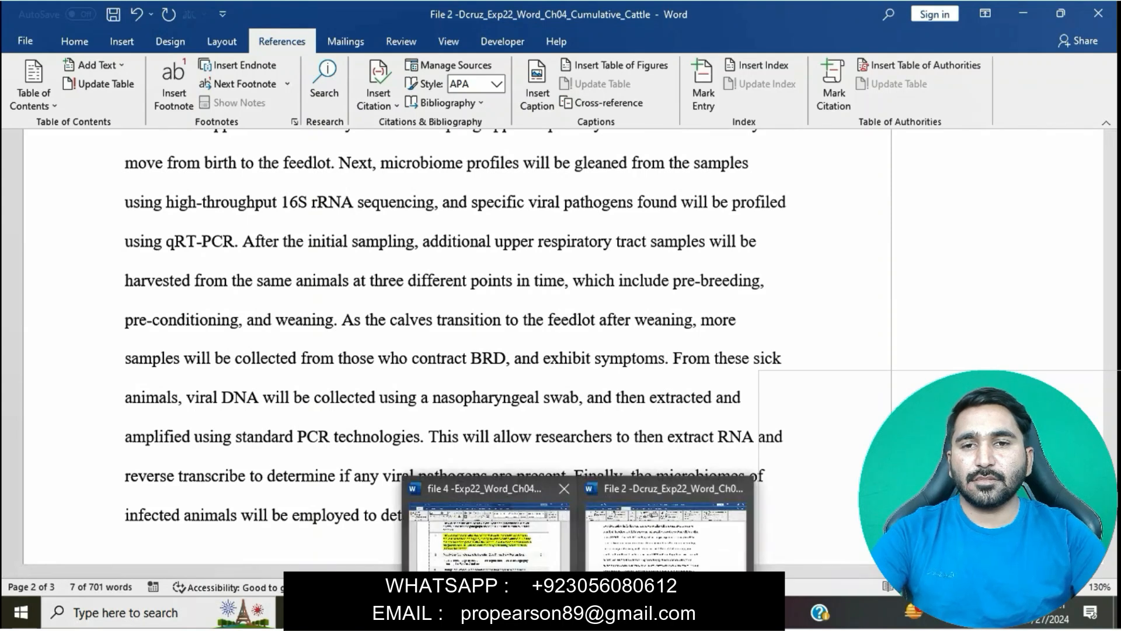
left_click(489, 537)
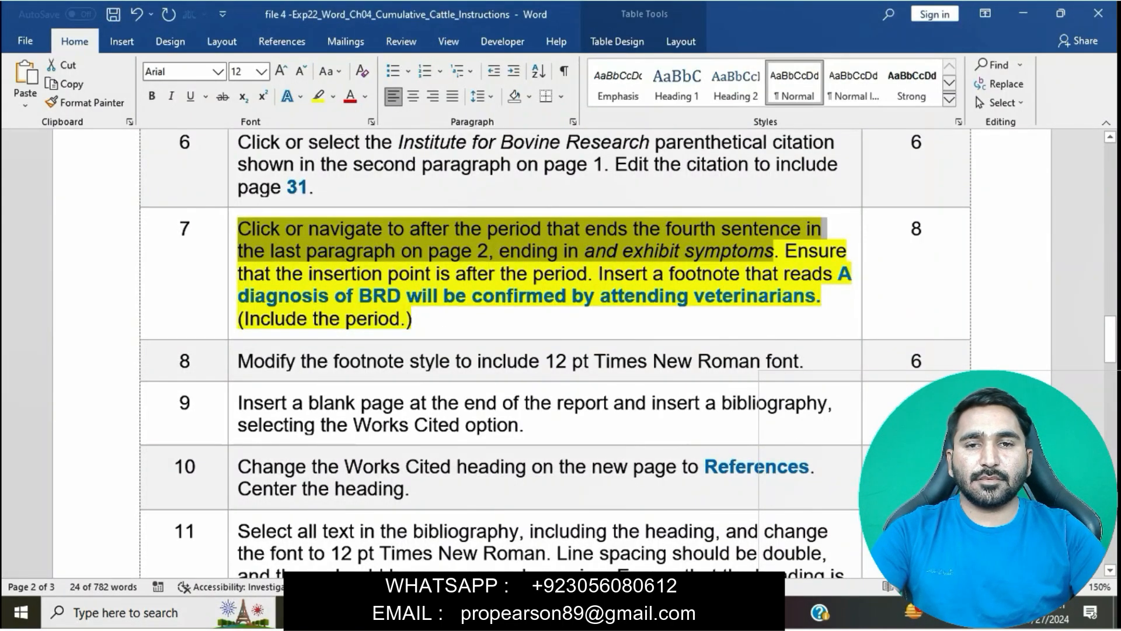
mouse_move(578, 612)
left_click(586, 534)
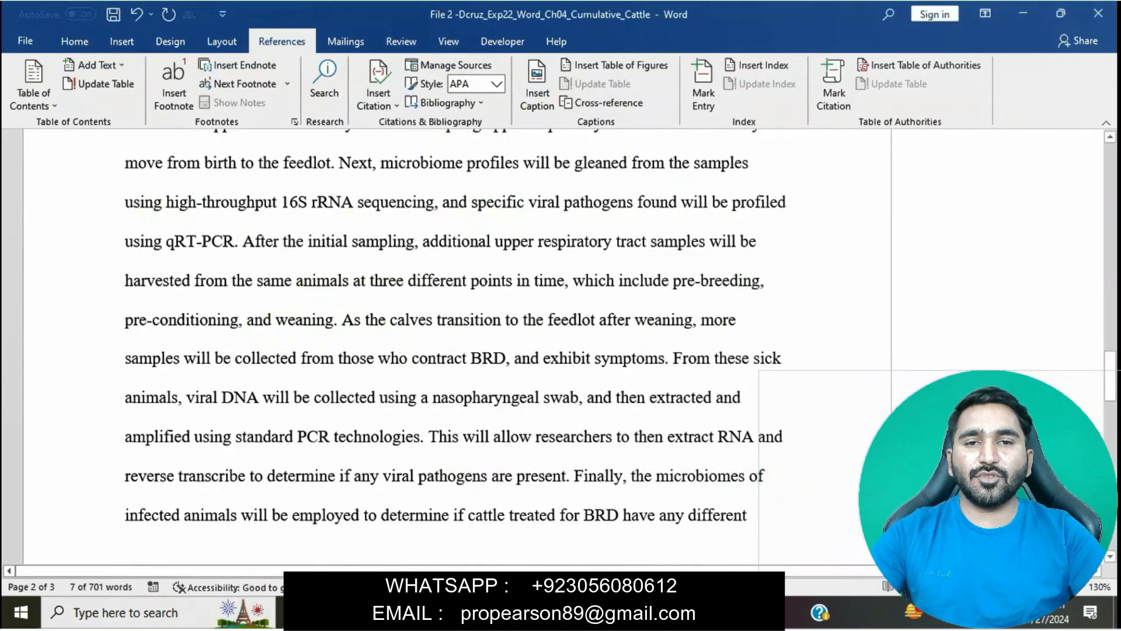
Step: Place the insertion point after the period following "and exhibit symptoms" in the last paragraph on page 2, checking it against step 7
scroll(455, 338, "up", 1)
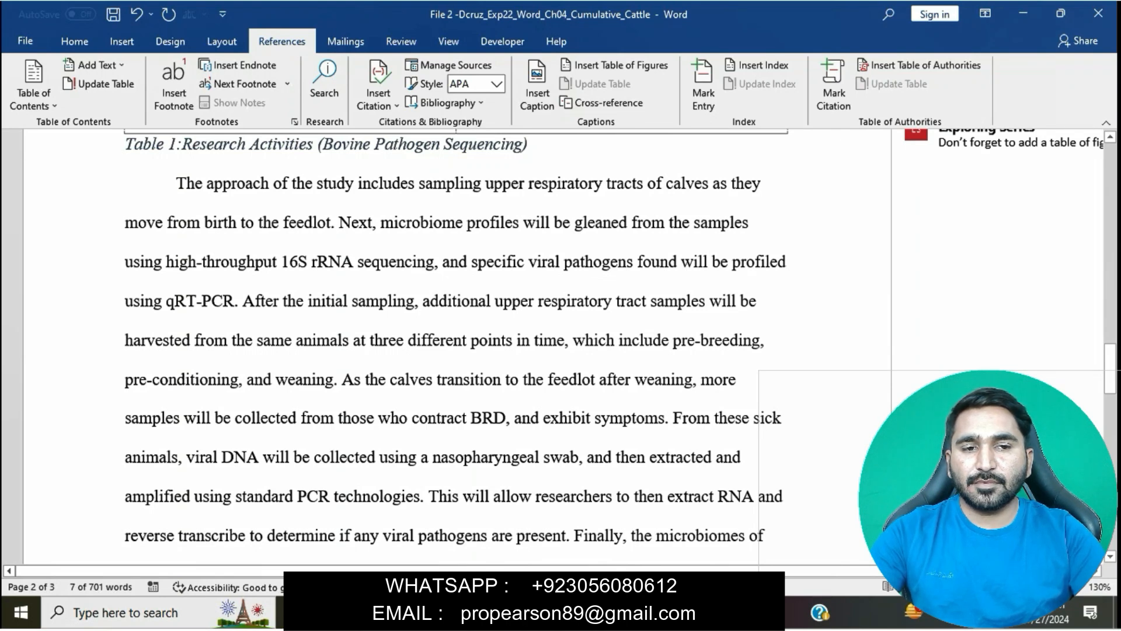
scroll(455, 339, "down", 2)
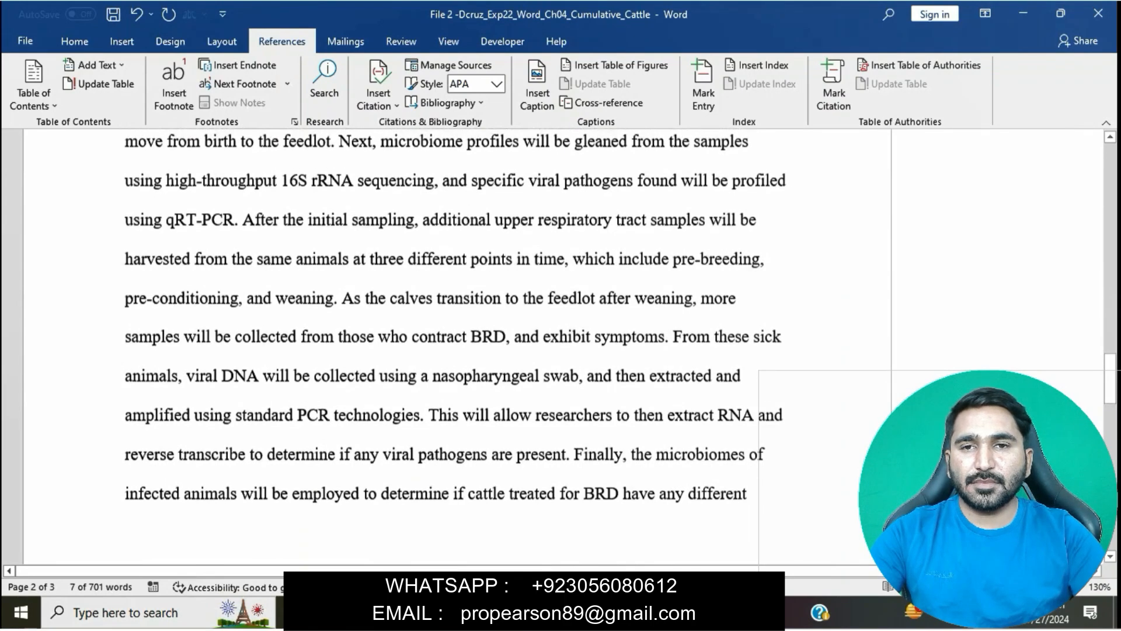
scroll(455, 339, "down", 5)
scroll(455, 339, "down", 2)
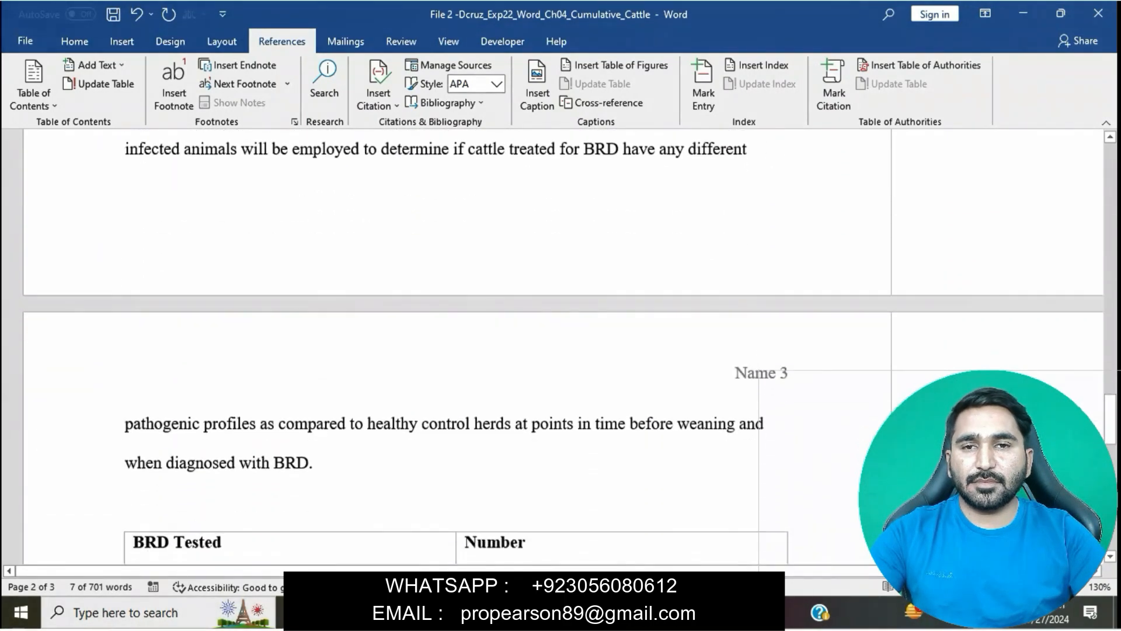
scroll(455, 338, "up", 6)
scroll(456, 339, "up", 1)
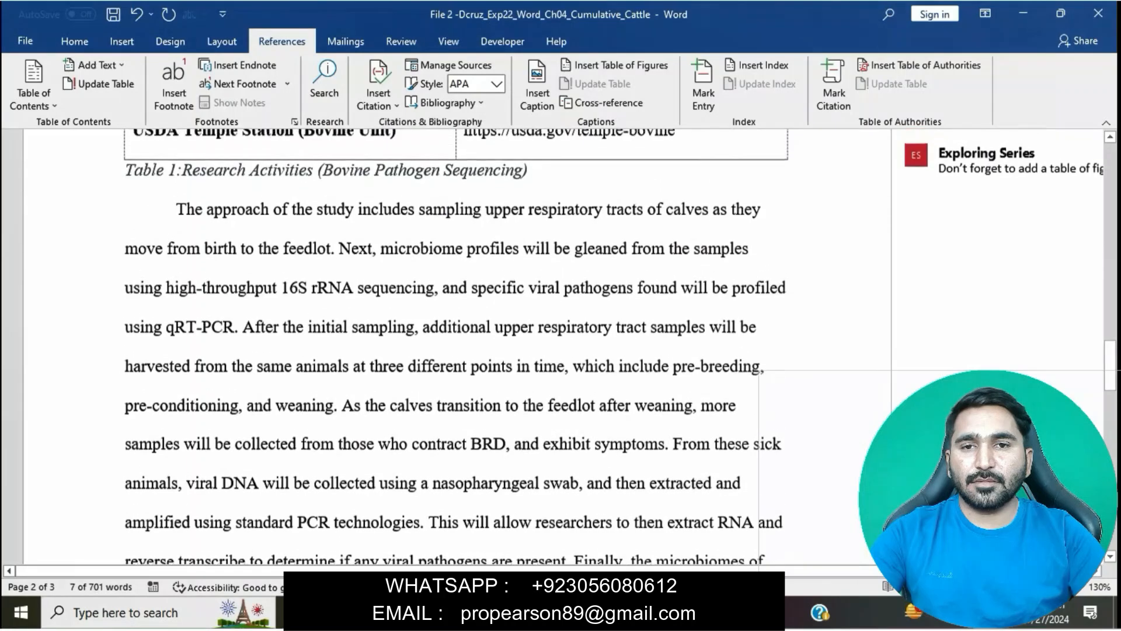
scroll(455, 338, "down", 1)
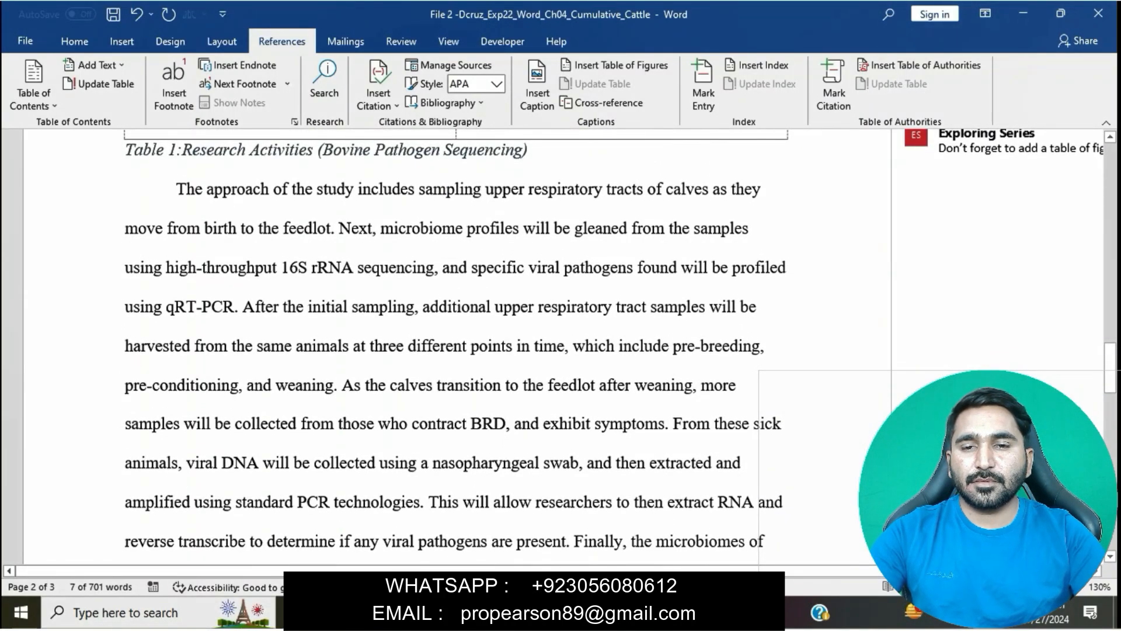
left_click(666, 422)
mouse_move(580, 612)
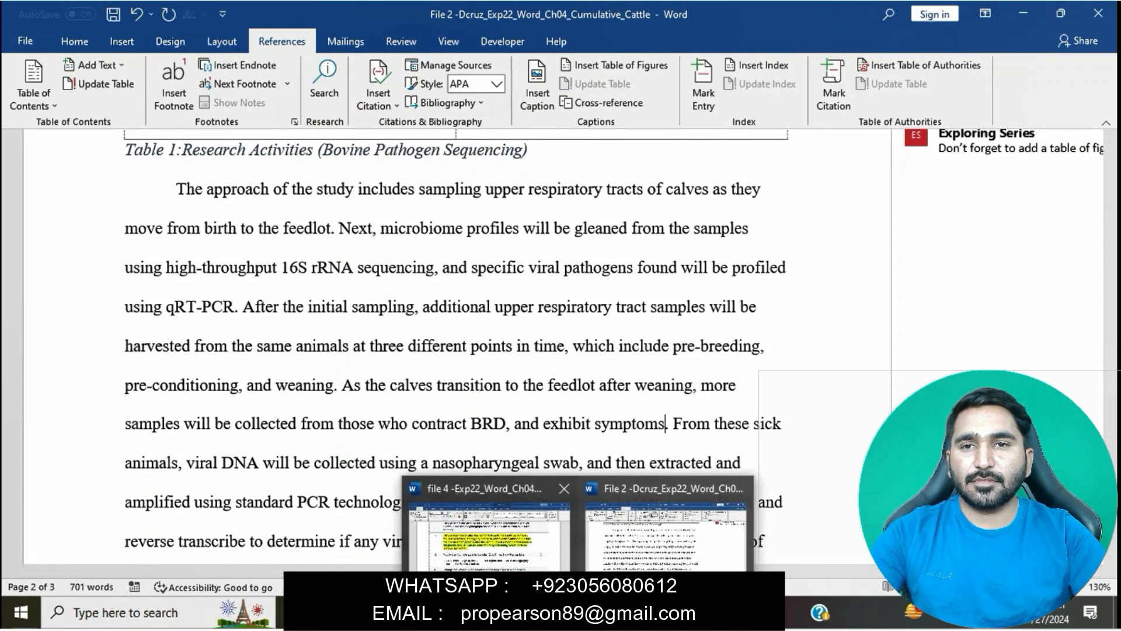
left_click(484, 520)
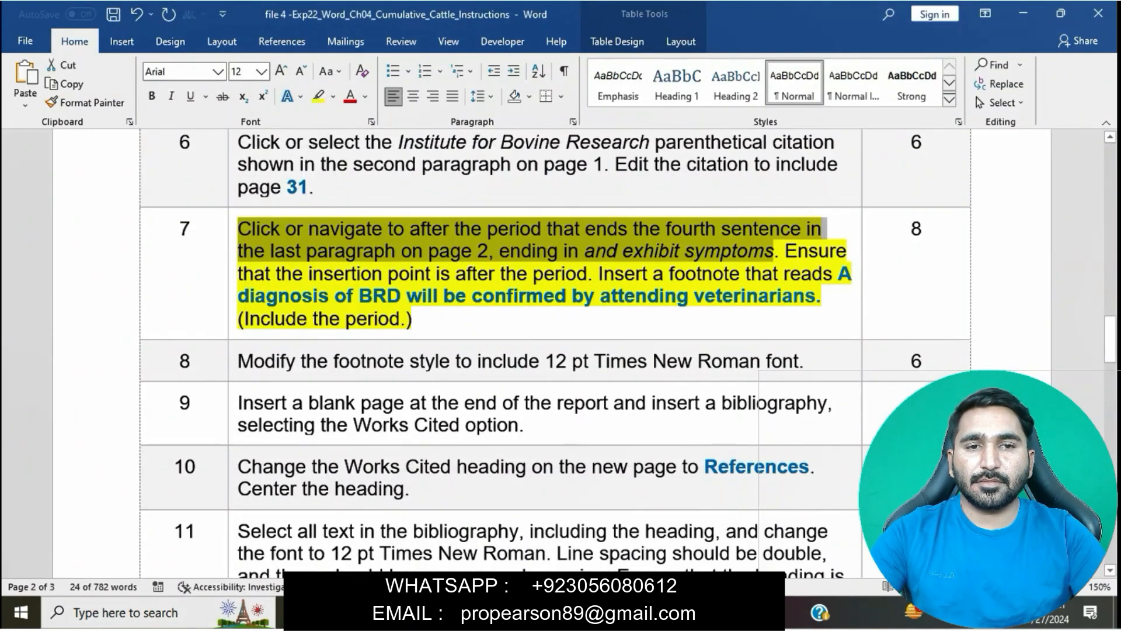
mouse_move(580, 612)
left_click(651, 520)
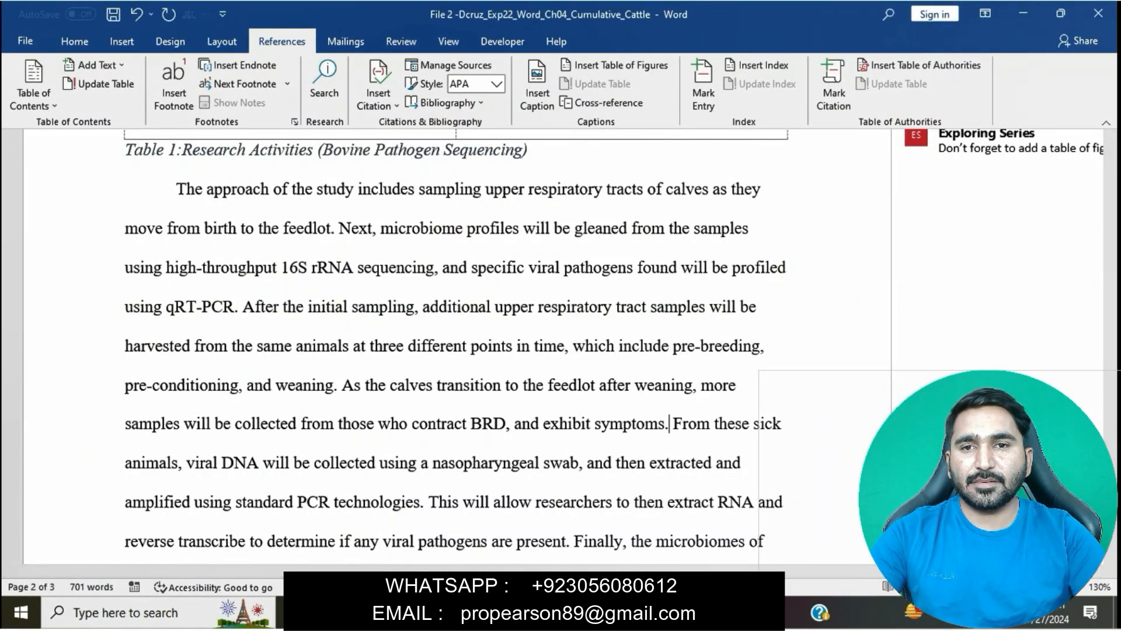
Step: Return to step 7 of the instructions and copy the footnote text "A diagnosis of BRD will be confirmed by attending veterinarians."
mouse_move(578, 612)
left_click(490, 528)
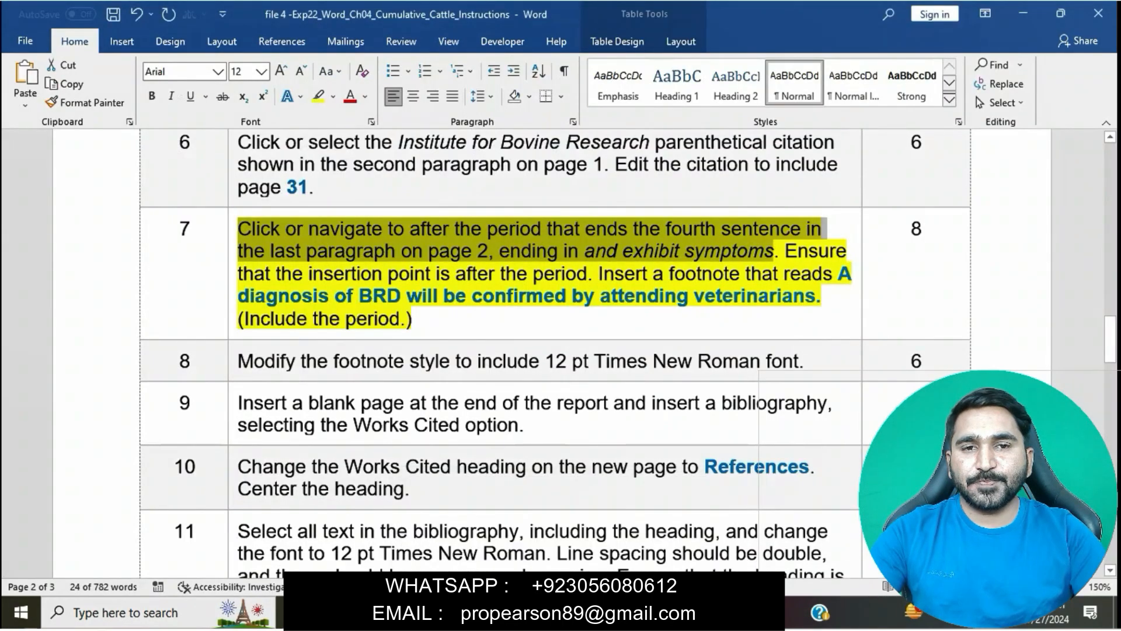
left_click(596, 295)
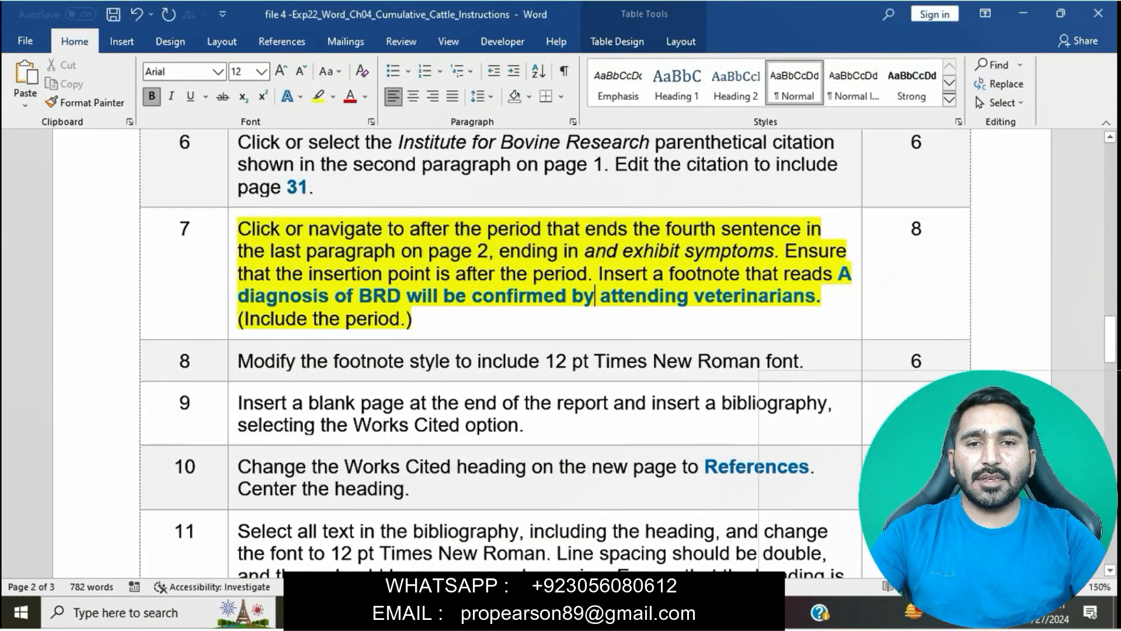
left_click_drag(785, 250, 595, 273)
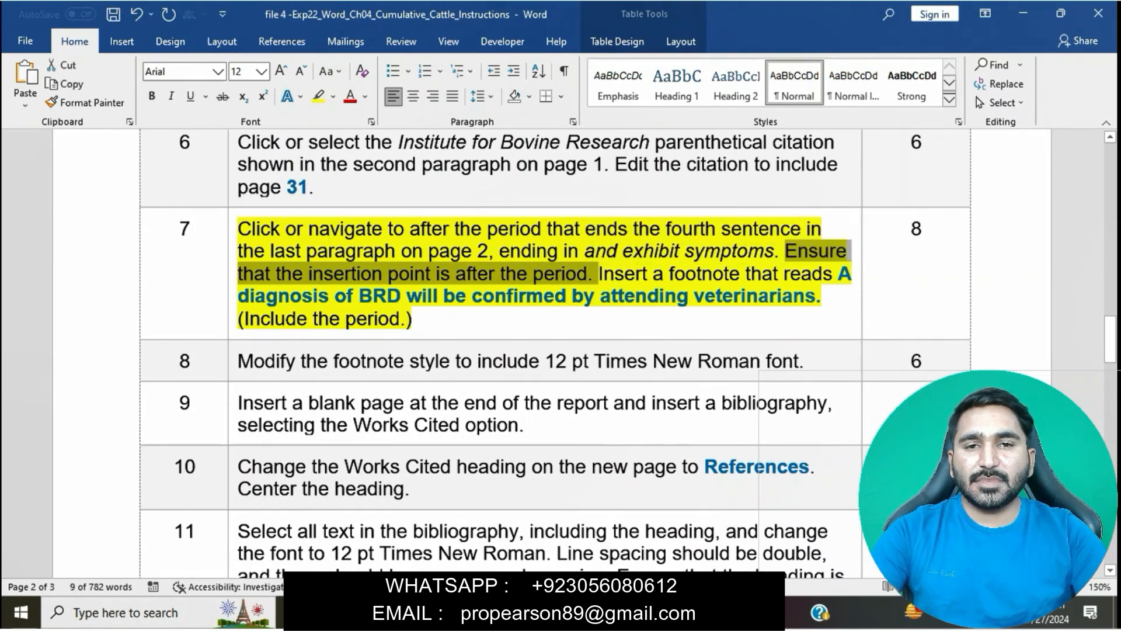
left_click(625, 274)
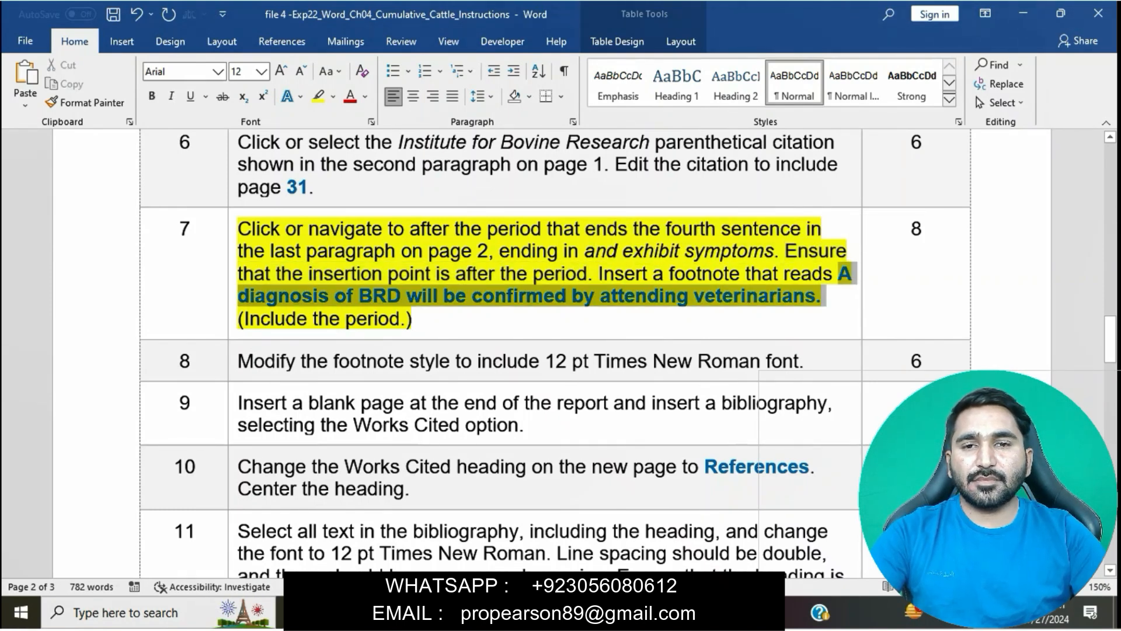
left_click_drag(839, 273, 822, 295)
key("ctrl+c")
left_click(826, 295)
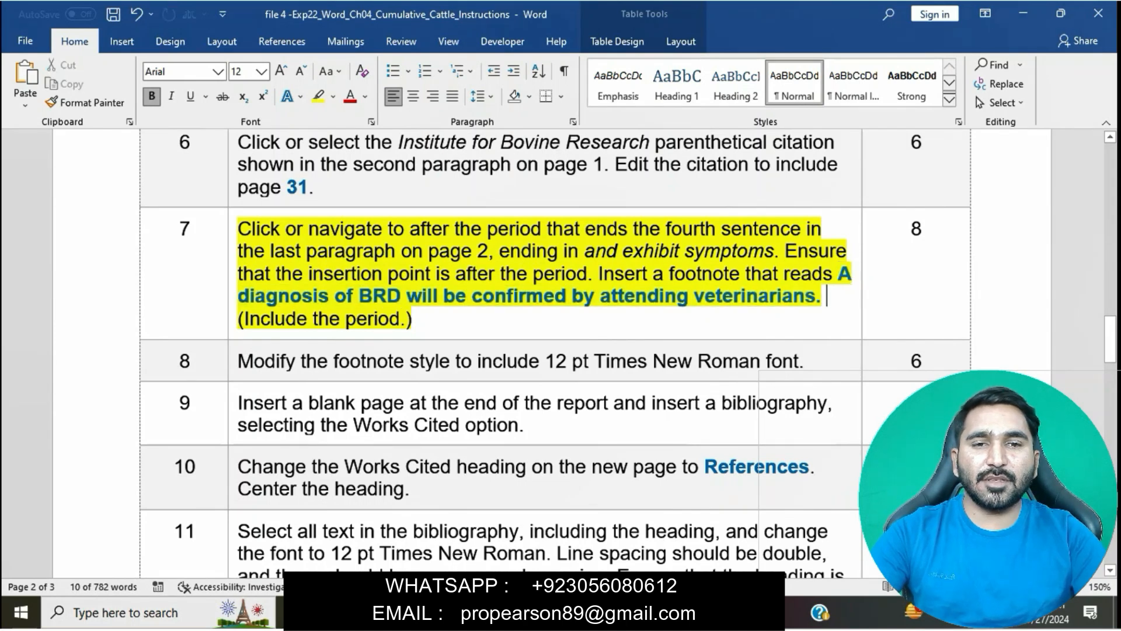
left_click_drag(599, 273, 823, 295)
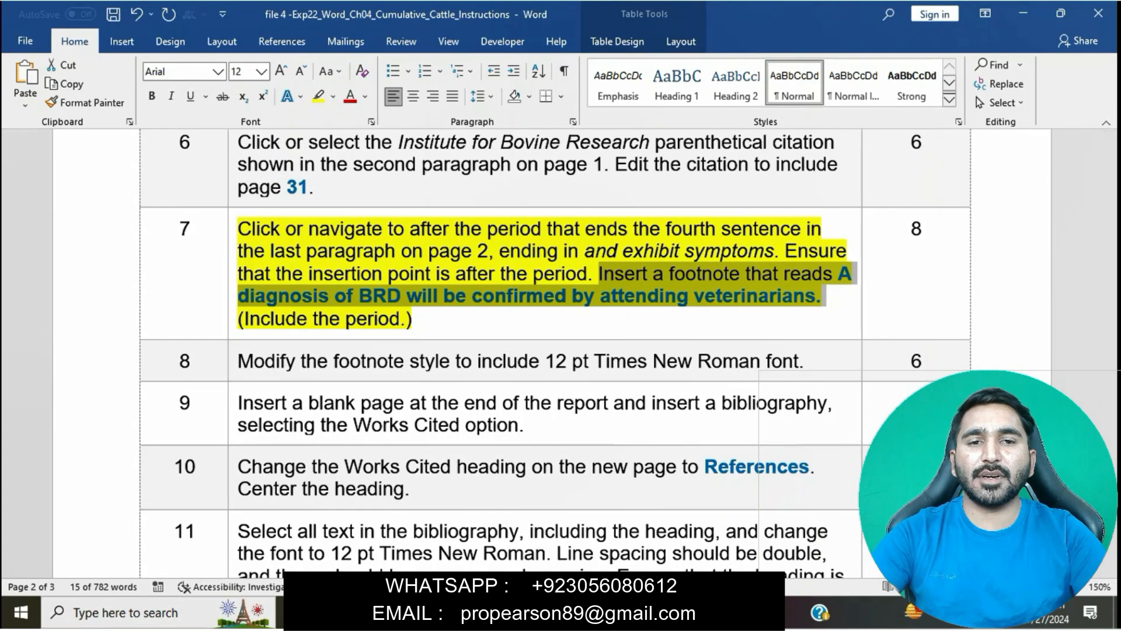
Step: Insert a footnote after "and exhibit symptoms." in the report and paste "A diagnosis of BRD will be confirmed by attending veterinarians." as text only
mouse_move(551, 613)
left_click(654, 525)
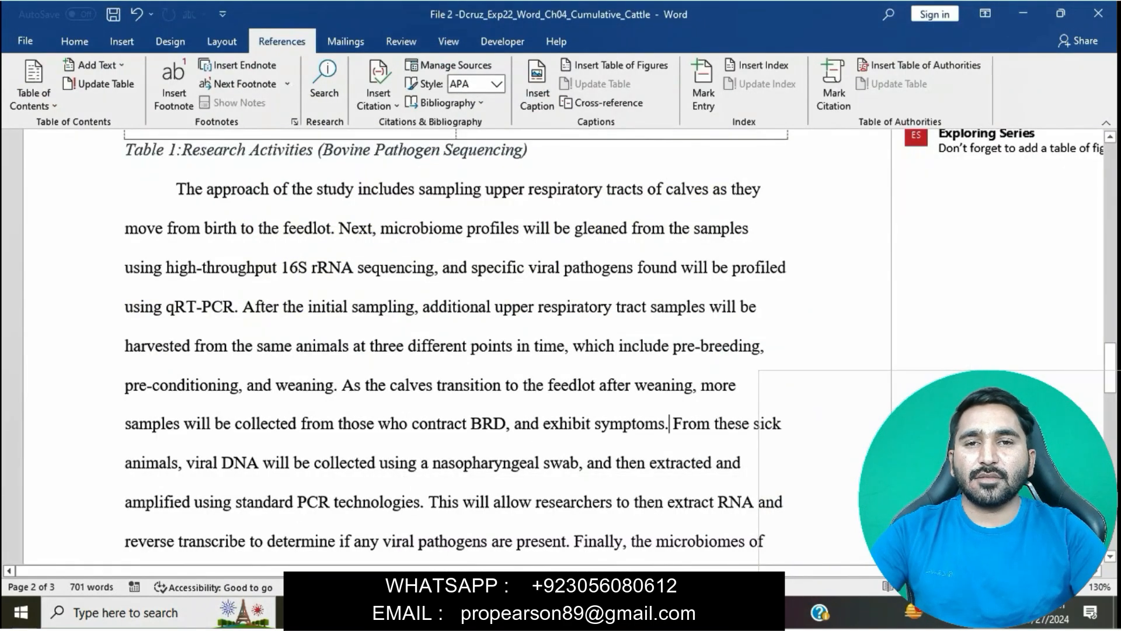
left_click(174, 81)
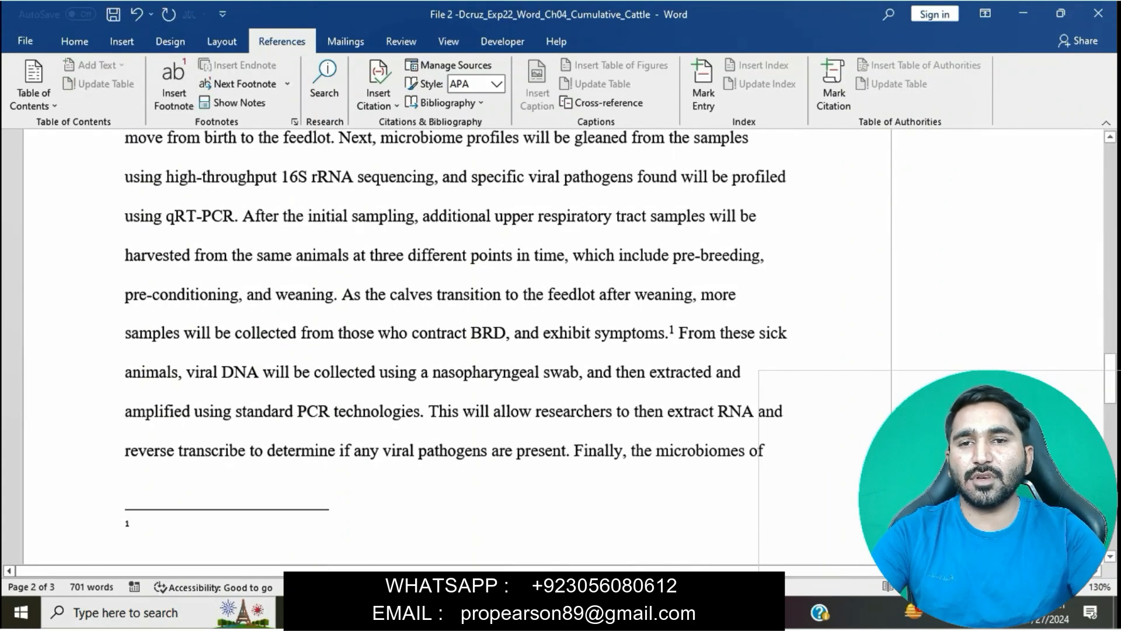
key("ctrl+v")
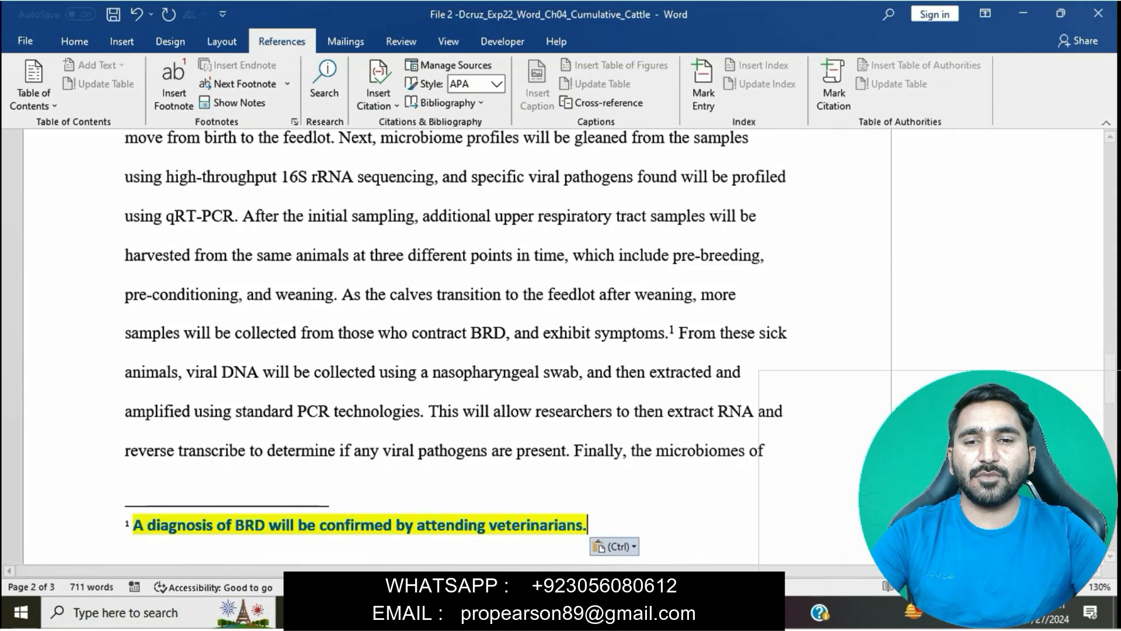
key("ctrl")
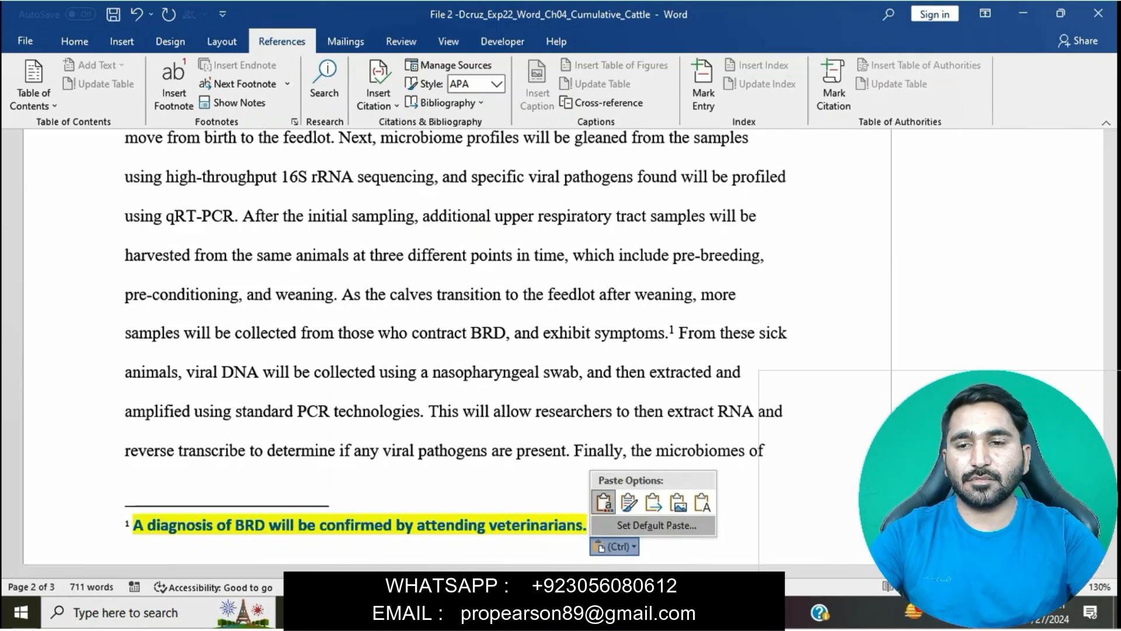
key("t")
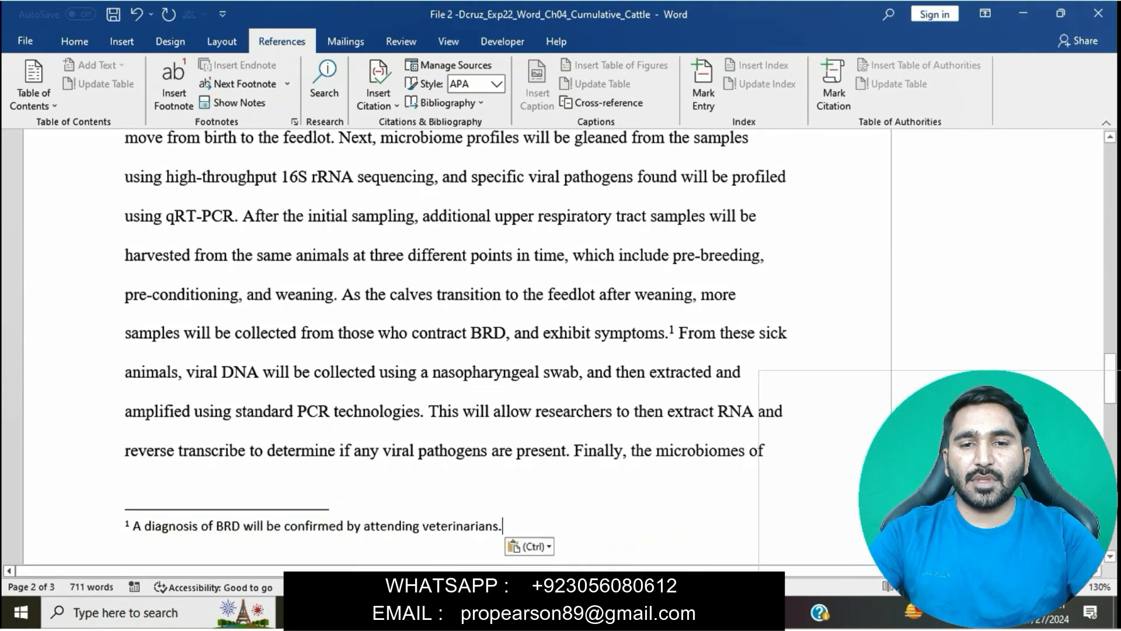